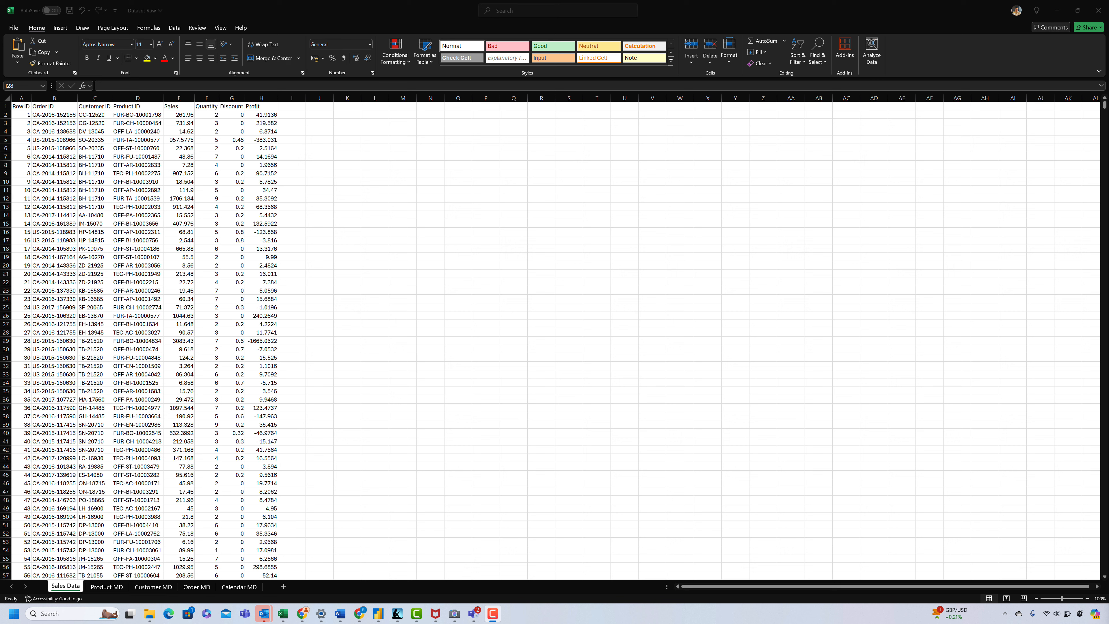
# Step: View the workbook's Product MD sheet, and in Power BI Desktop open the Dataset Raw Excel workbook as the data source
pyautogui.click(106, 587)
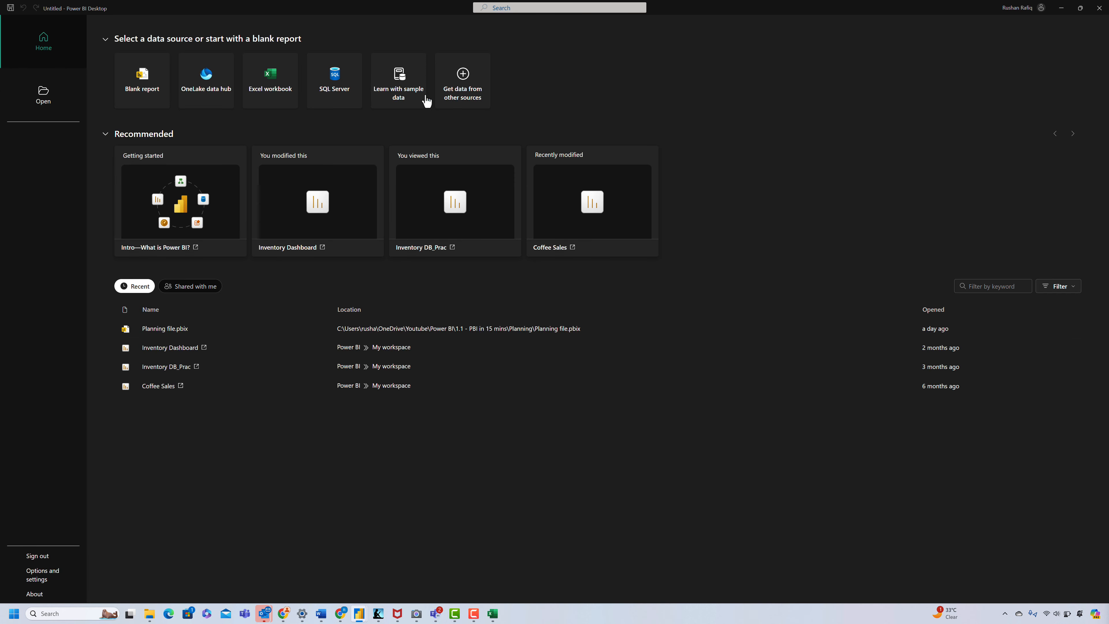
pyautogui.click(268, 82)
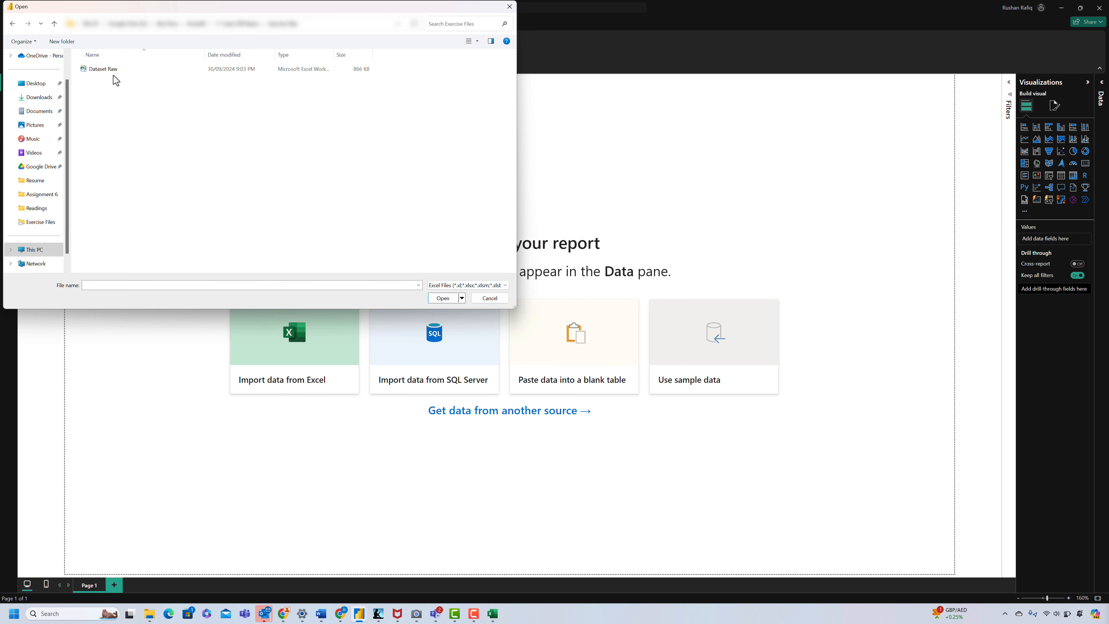
pyautogui.click(113, 68)
pyautogui.click(439, 298)
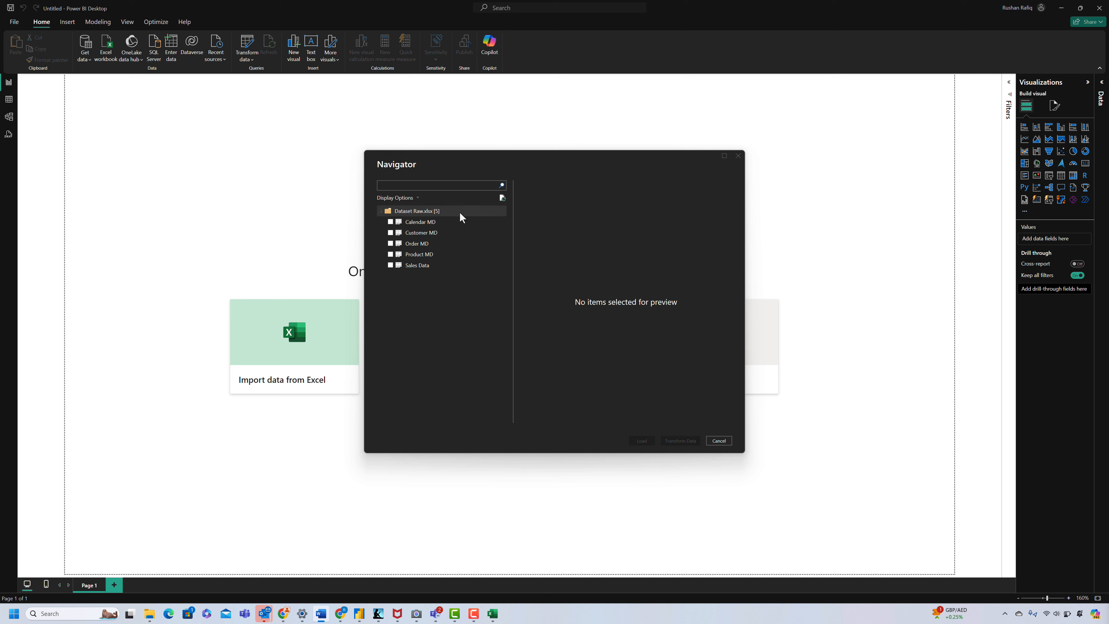
# Step: Select the Calendar MD, Customer MD, Order MD, Product MD and Sales Data tables and bring them into Power Query for transformation
pyautogui.click(390, 222)
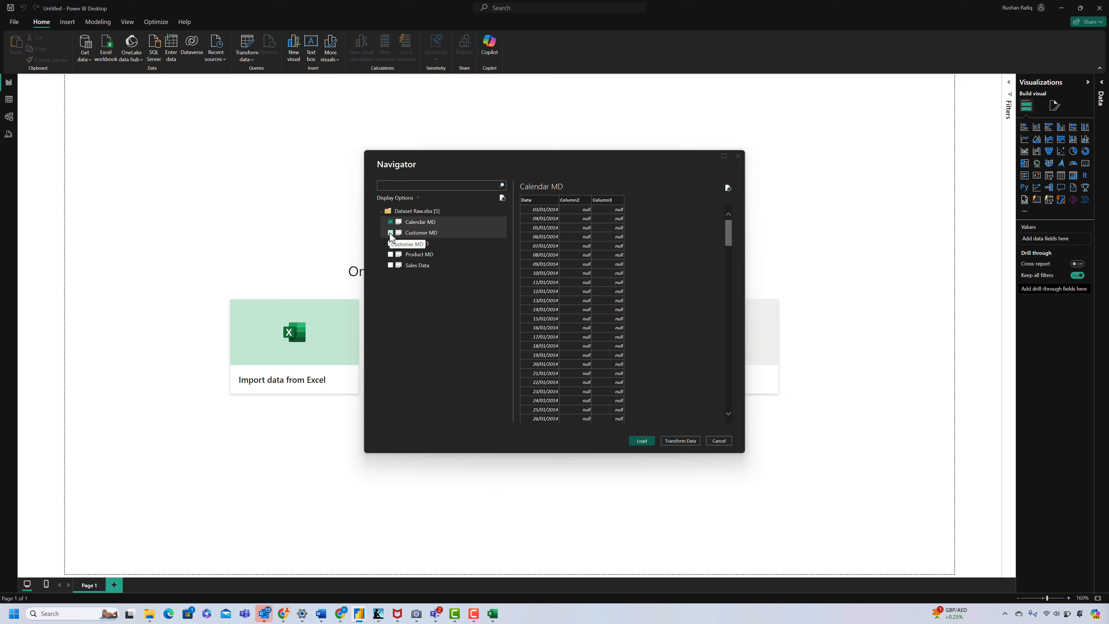
pyautogui.click(390, 233)
pyautogui.click(389, 243)
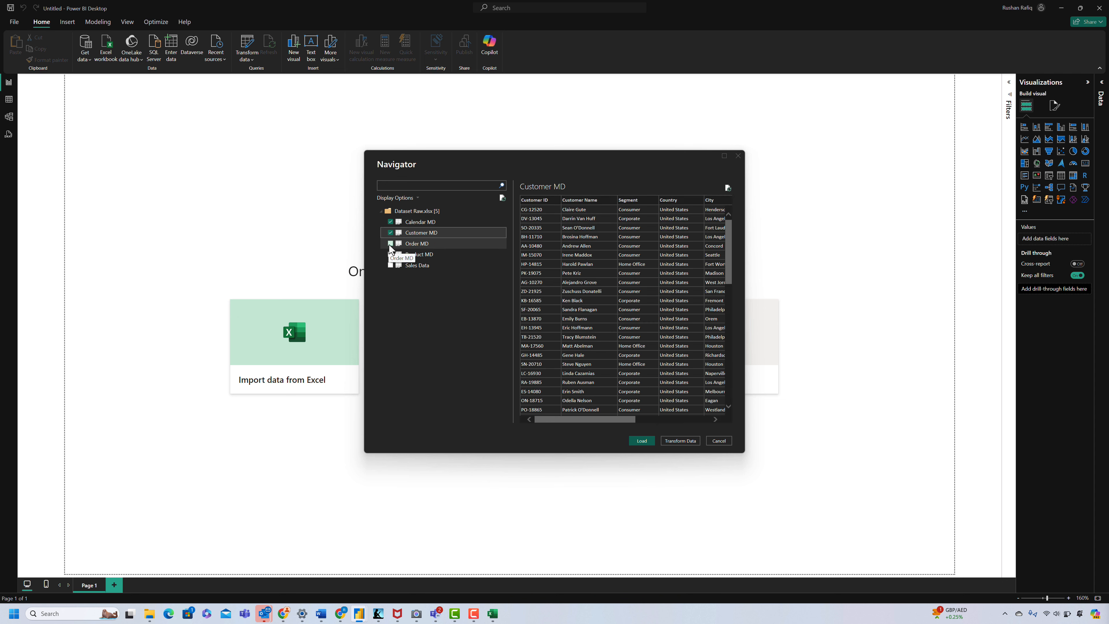
pyautogui.click(390, 254)
pyautogui.click(390, 265)
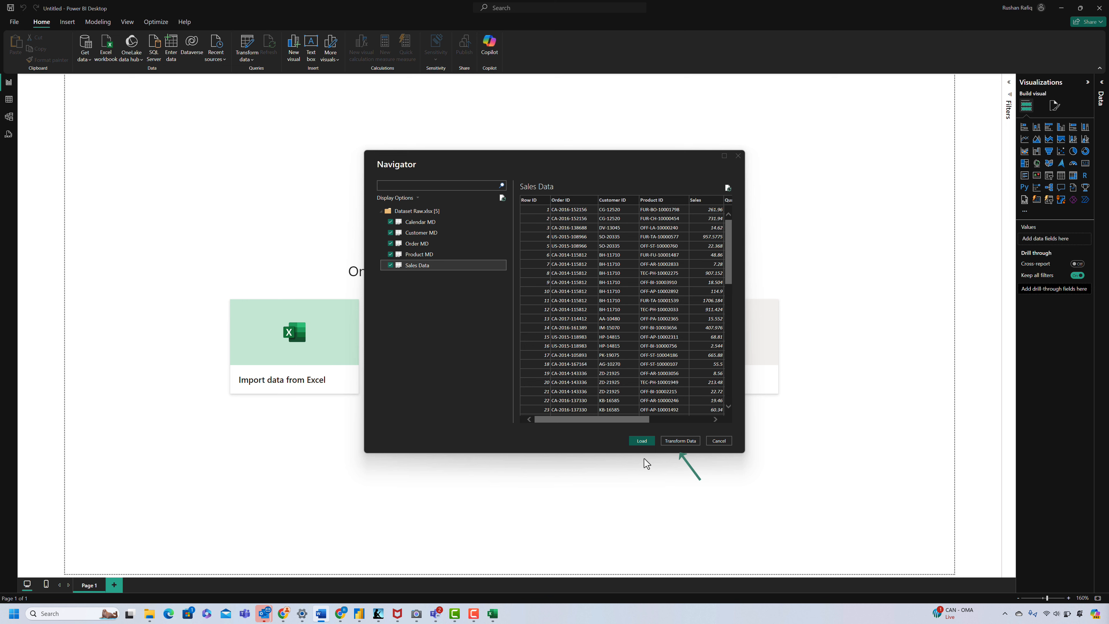
pyautogui.click(676, 440)
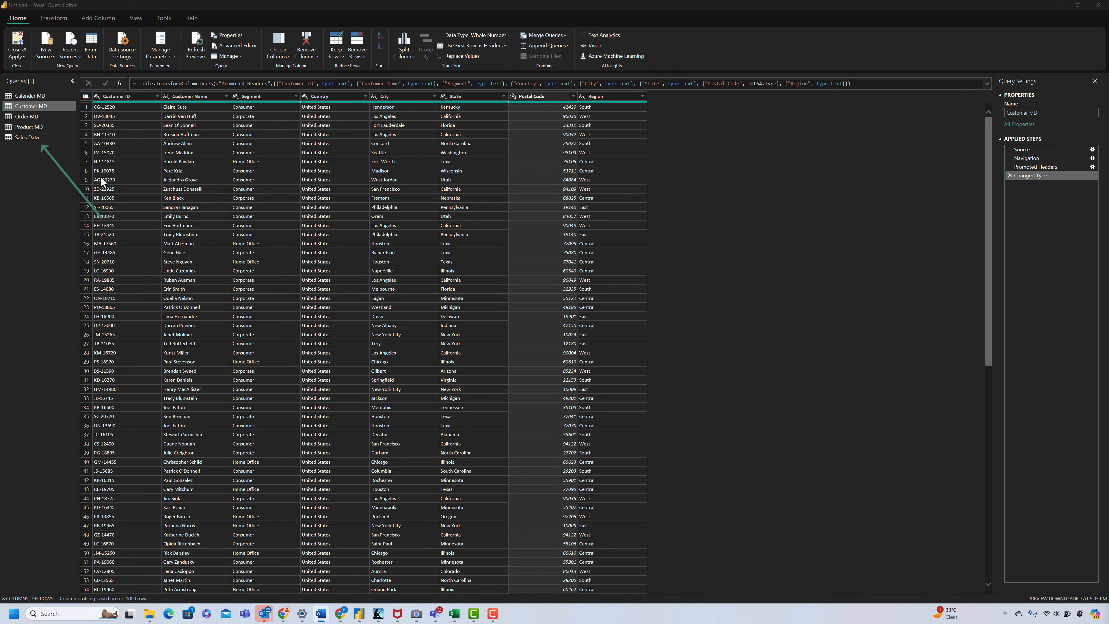
# Step: Remove the Row ID column from the Sales Data query
pyautogui.click(35, 135)
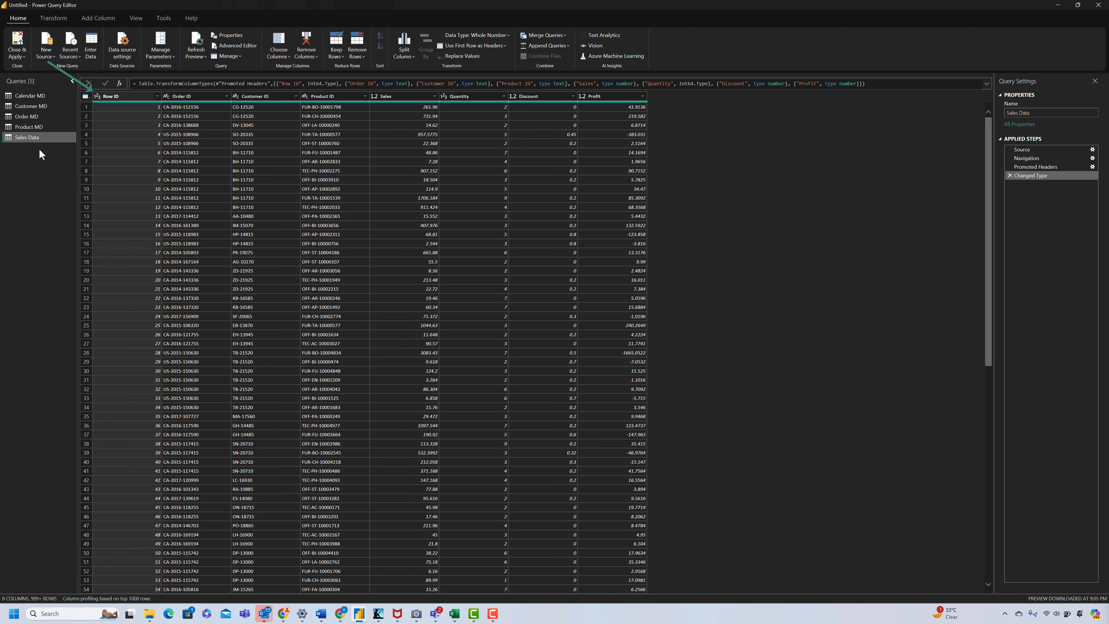
pyautogui.click(115, 97)
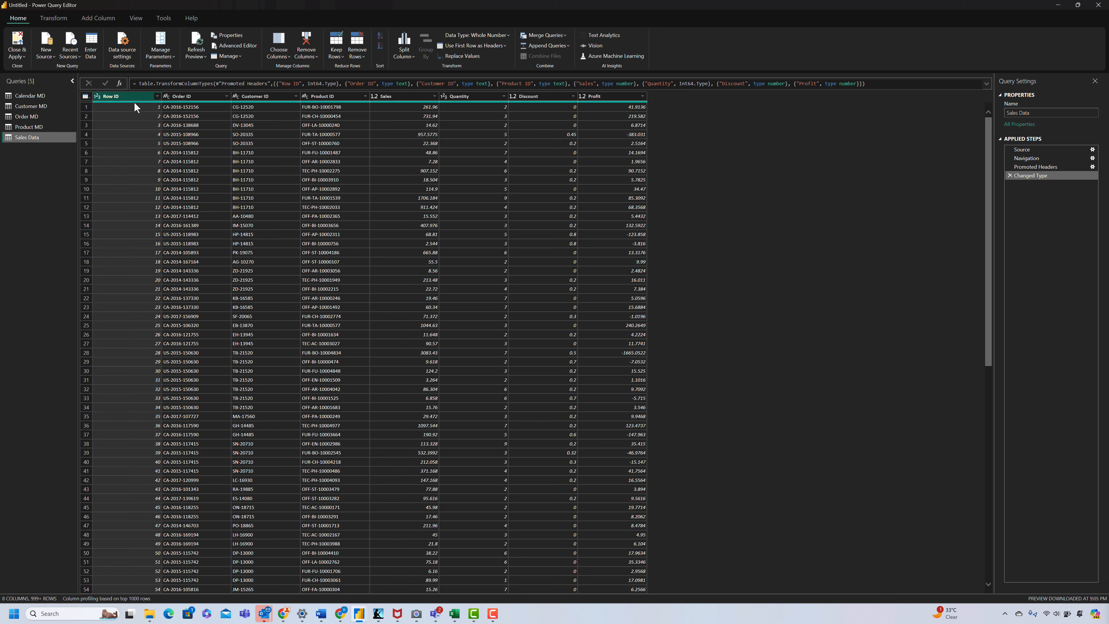
pyautogui.moveTo(135, 103)
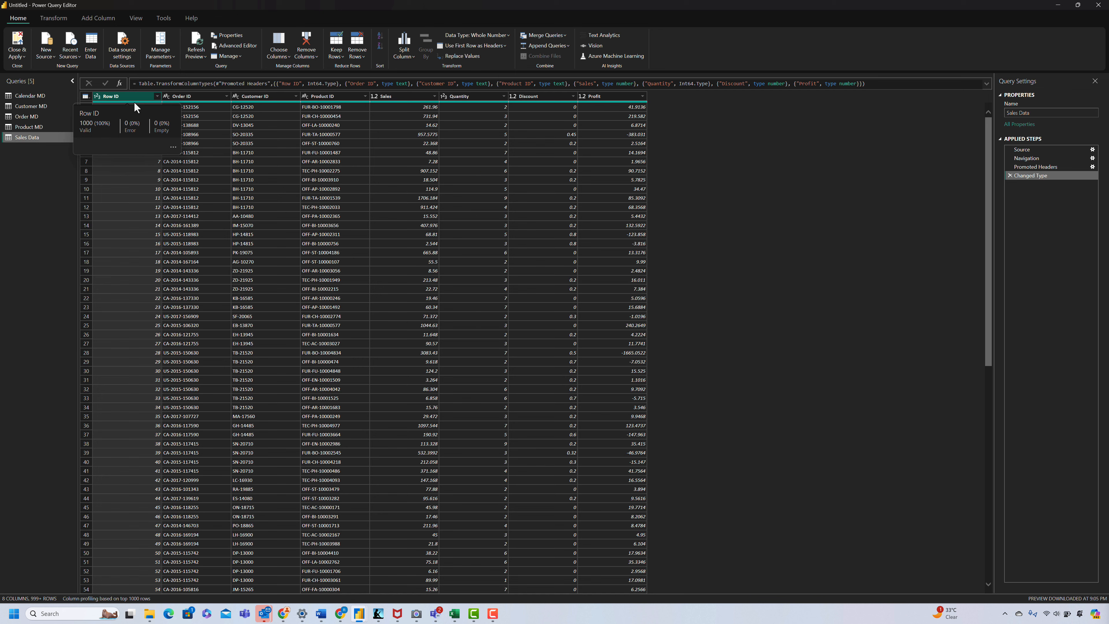
pyautogui.press('Delete')
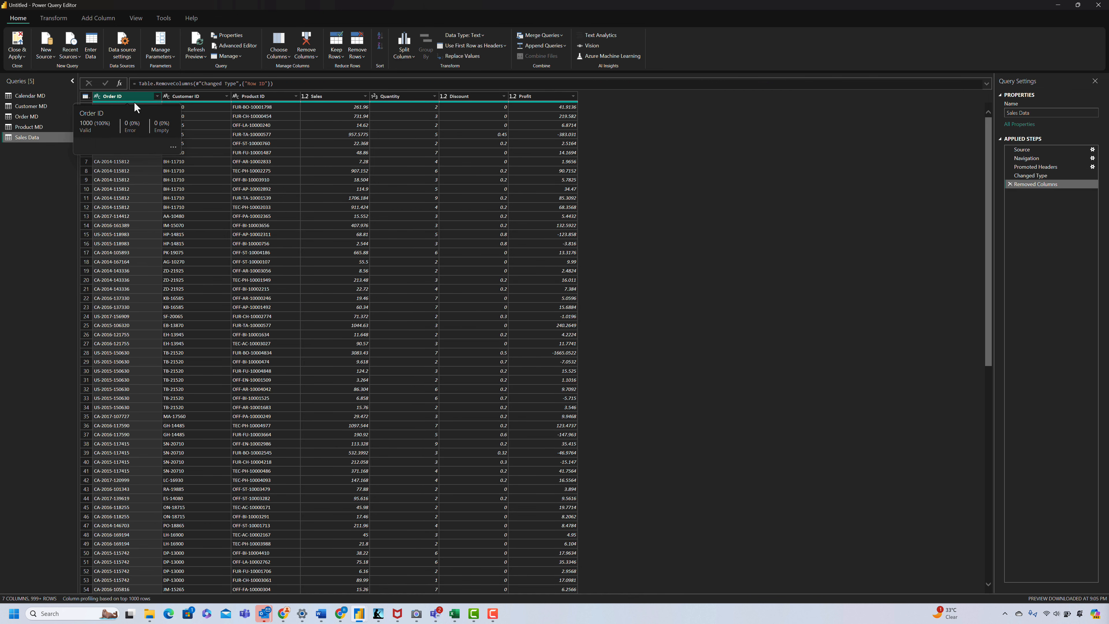
# Step: Promote the first row of the Product MD query to column headers
pyautogui.click(34, 127)
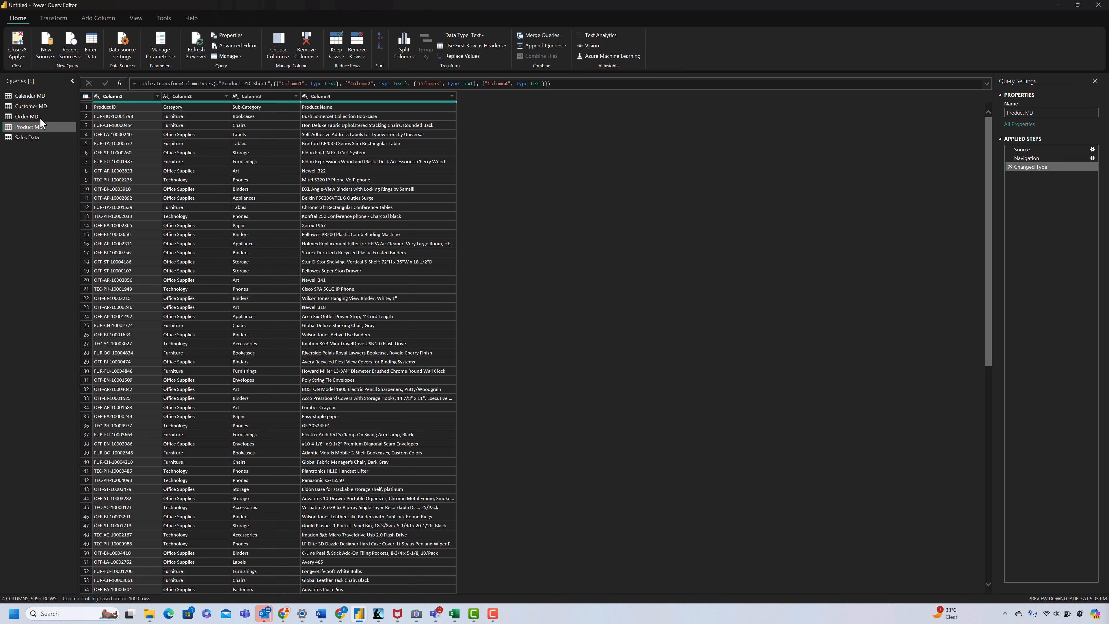
pyautogui.click(53, 17)
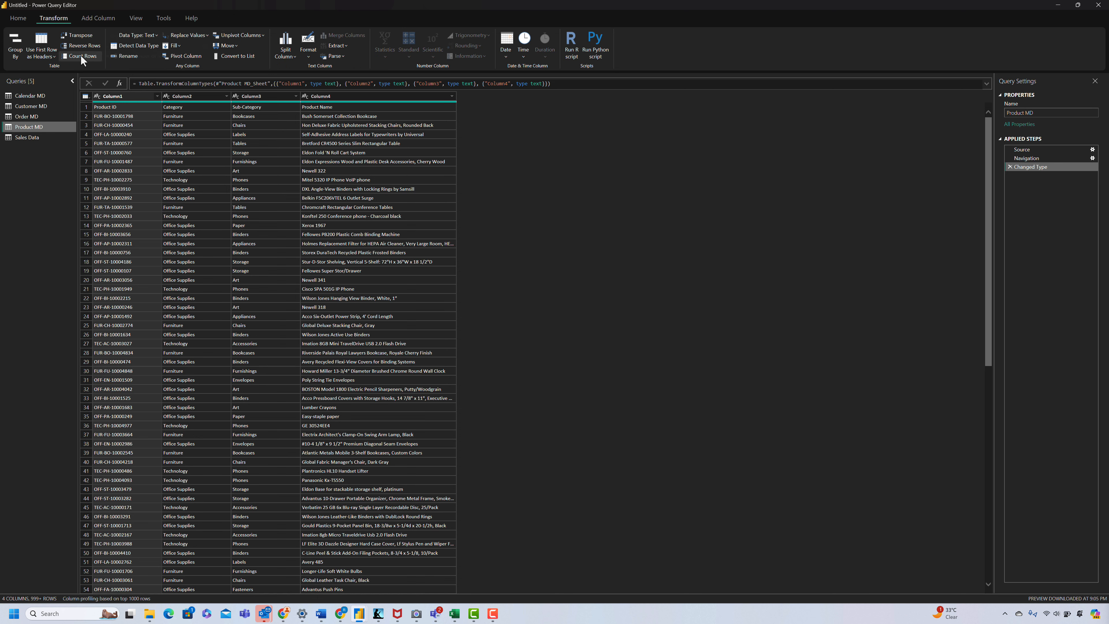
pyautogui.click(52, 55)
pyautogui.click(56, 68)
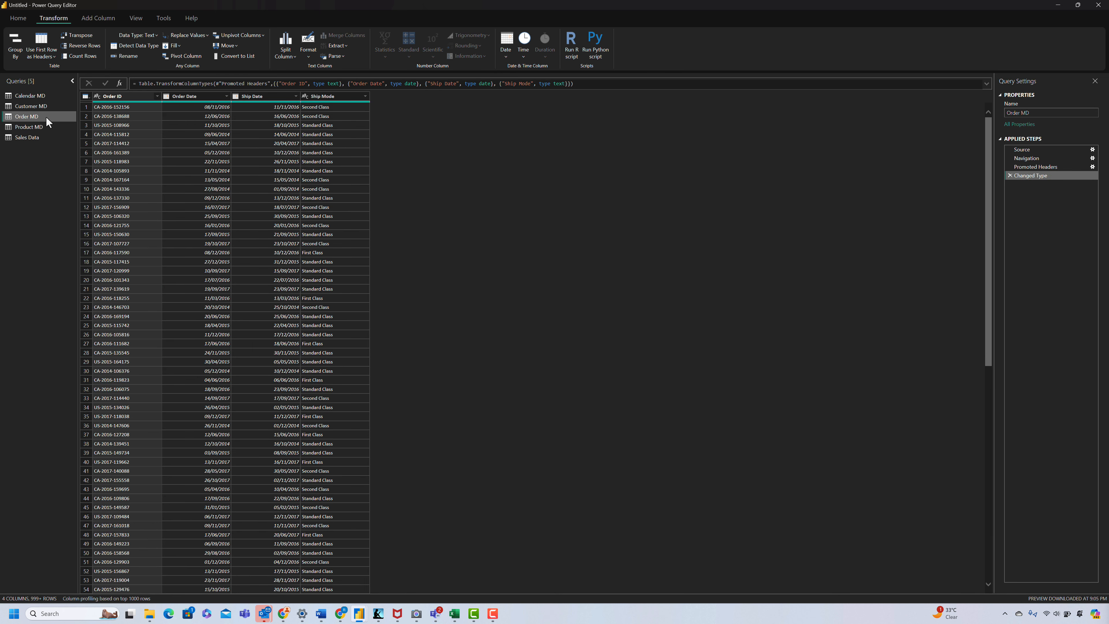
# Step: Change the Postal Code column in the Customer MD query to the Text data type, replacing the current type conversion
pyautogui.click(39, 107)
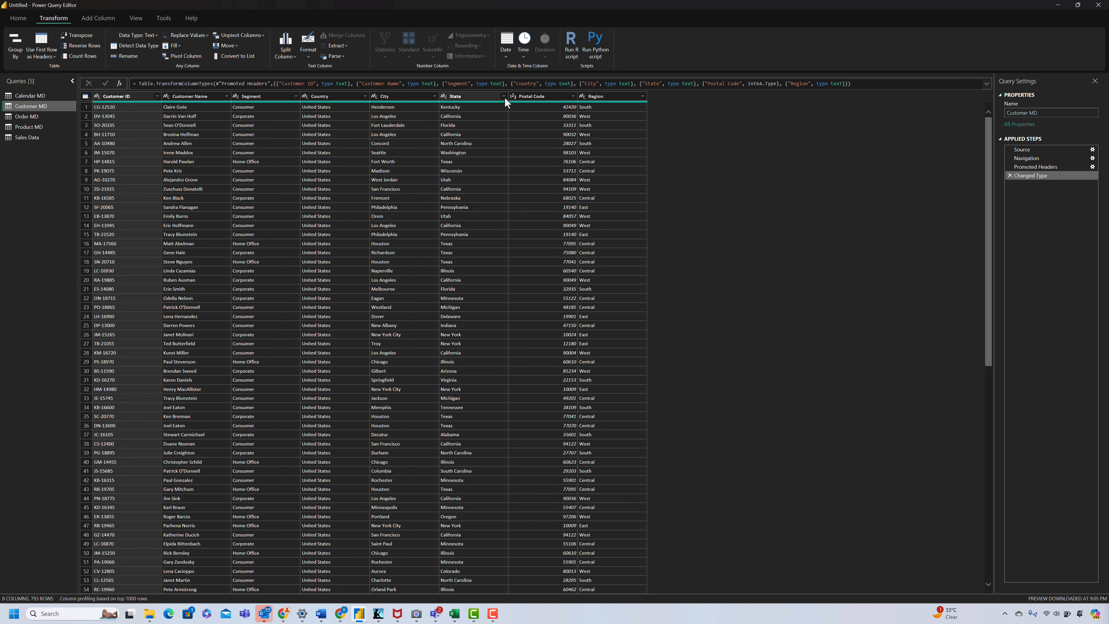
pyautogui.click(512, 96)
pyautogui.click(527, 189)
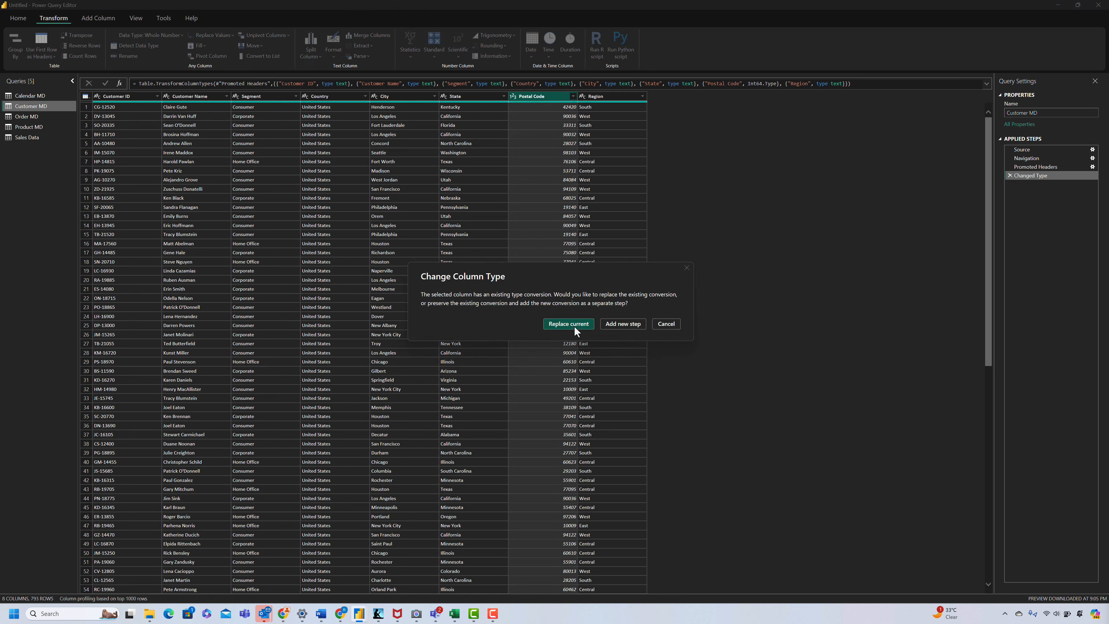
pyautogui.click(568, 324)
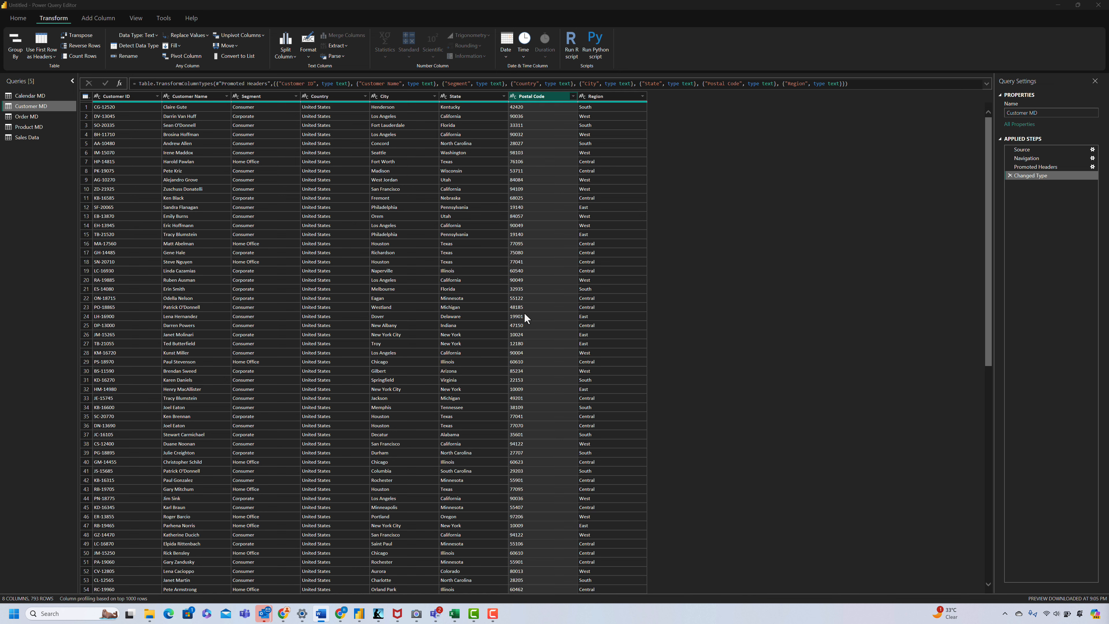
# Step: Remove the empty Column2 and Column3 from the Calendar MD query
pyautogui.click(37, 95)
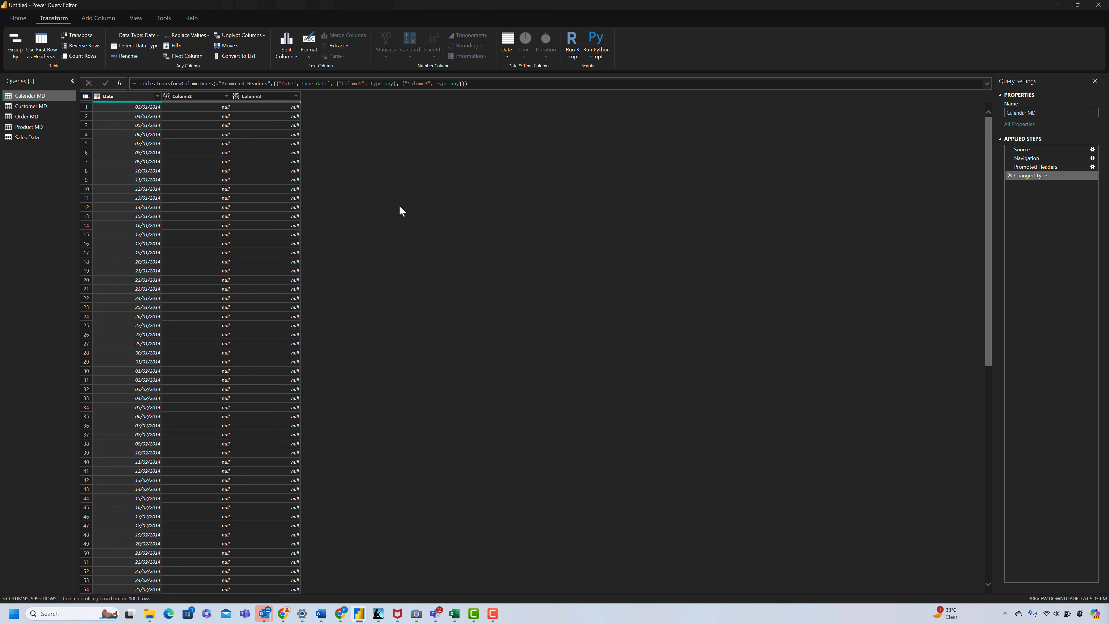
pyautogui.click(209, 97)
pyautogui.keyDown('ctrl'); pyautogui.click(260, 99); pyautogui.keyUp('ctrl')
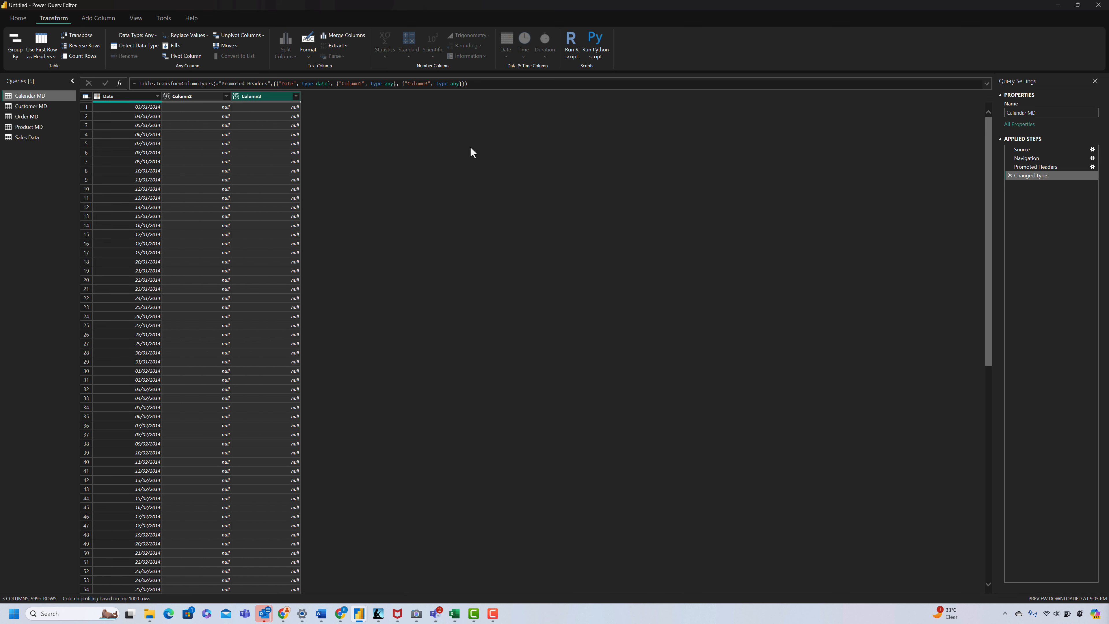
pyautogui.press('Delete')
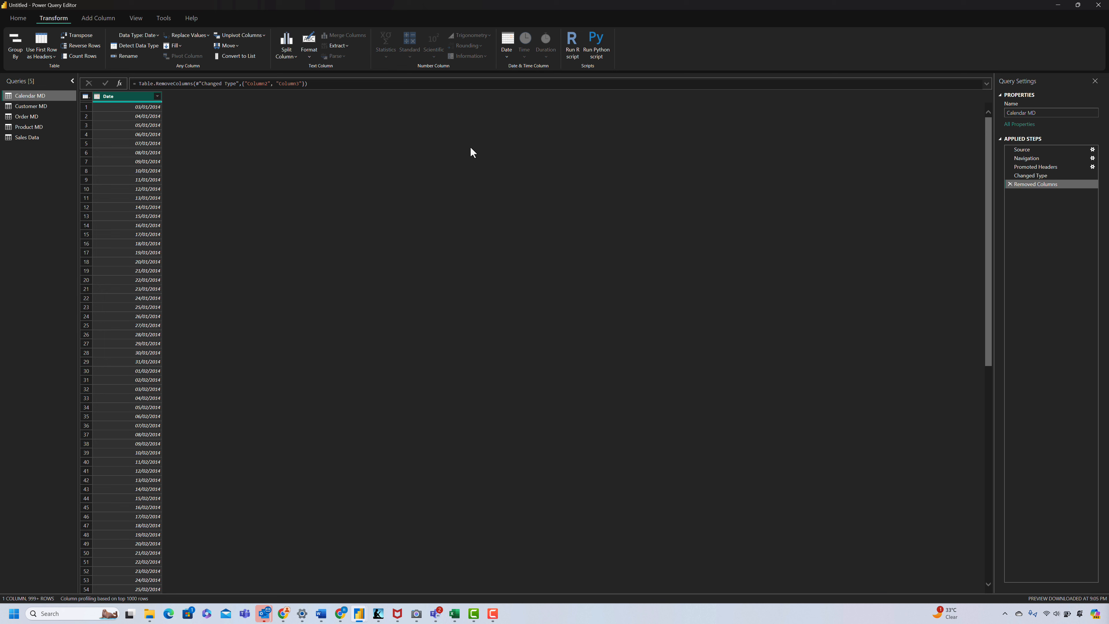
# Step: Add Name of Month and Quarter of Year columns to Calendar MD, derived from the Date column
pyautogui.click(101, 18)
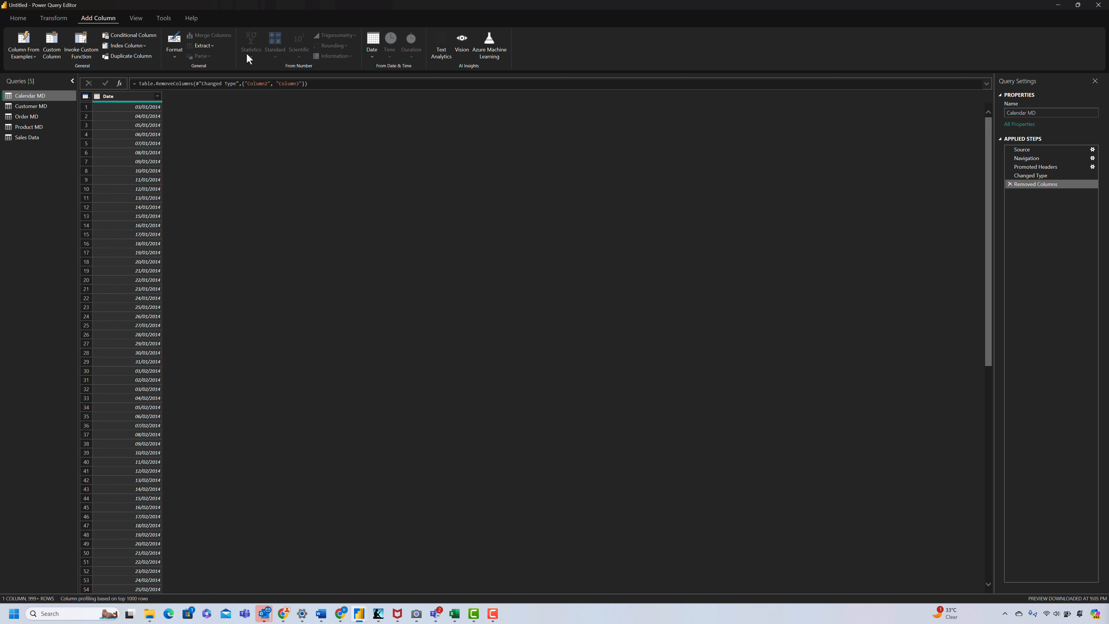
pyautogui.click(373, 55)
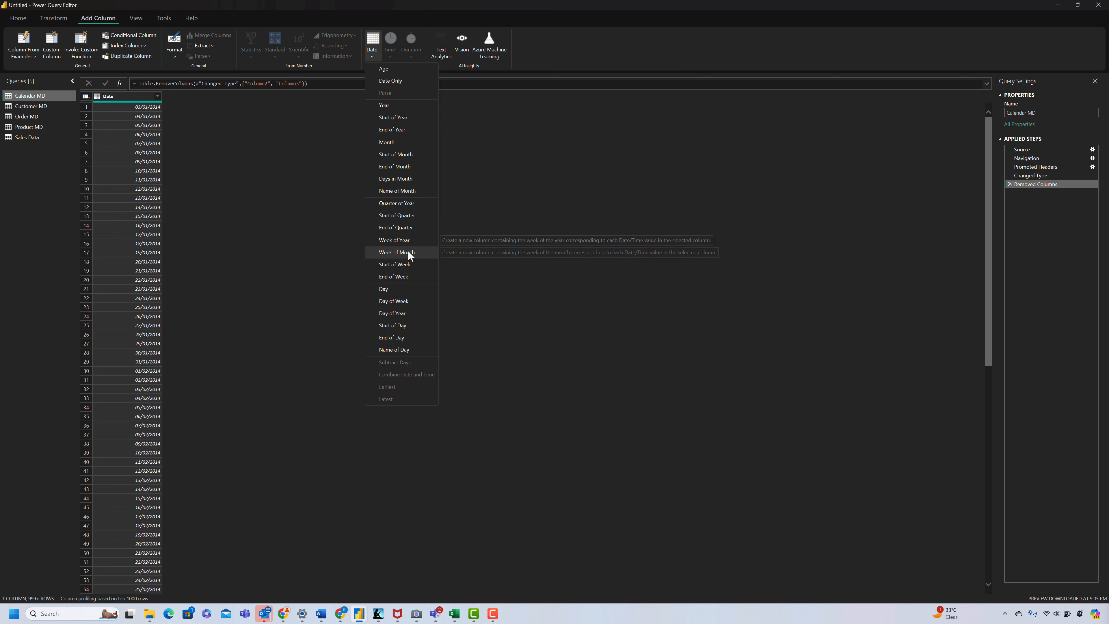
pyautogui.click(404, 190)
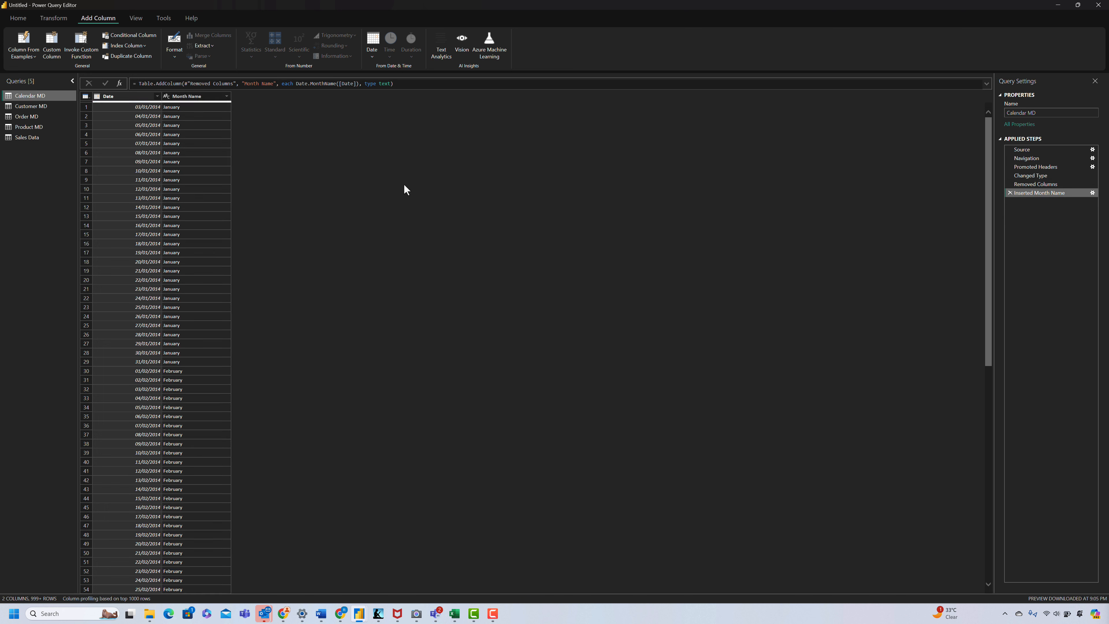
pyautogui.click(375, 55)
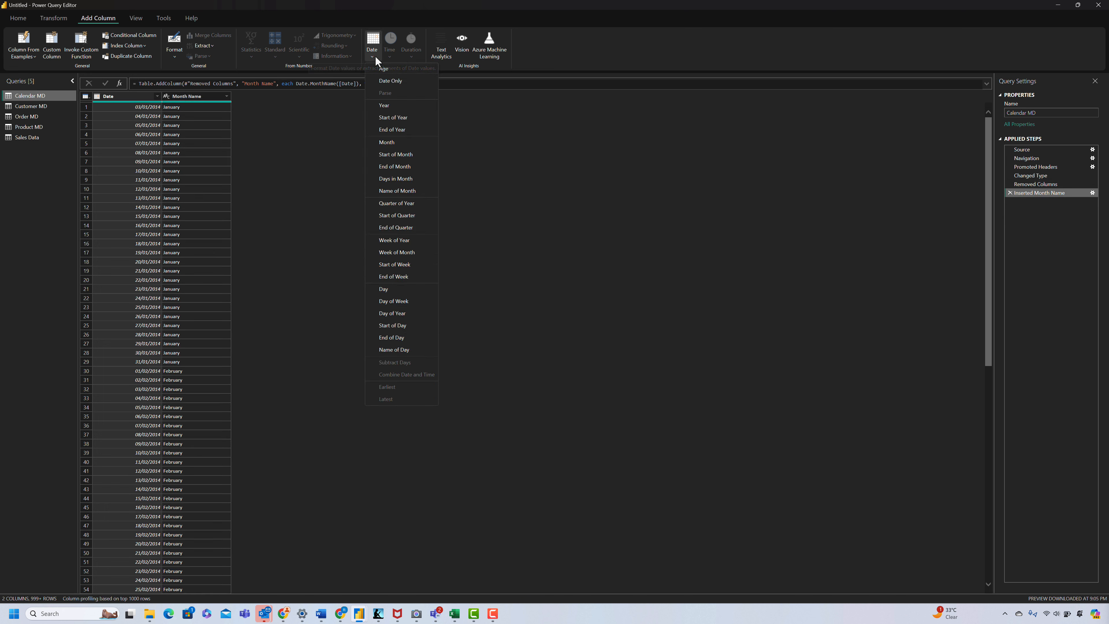
pyautogui.click(407, 205)
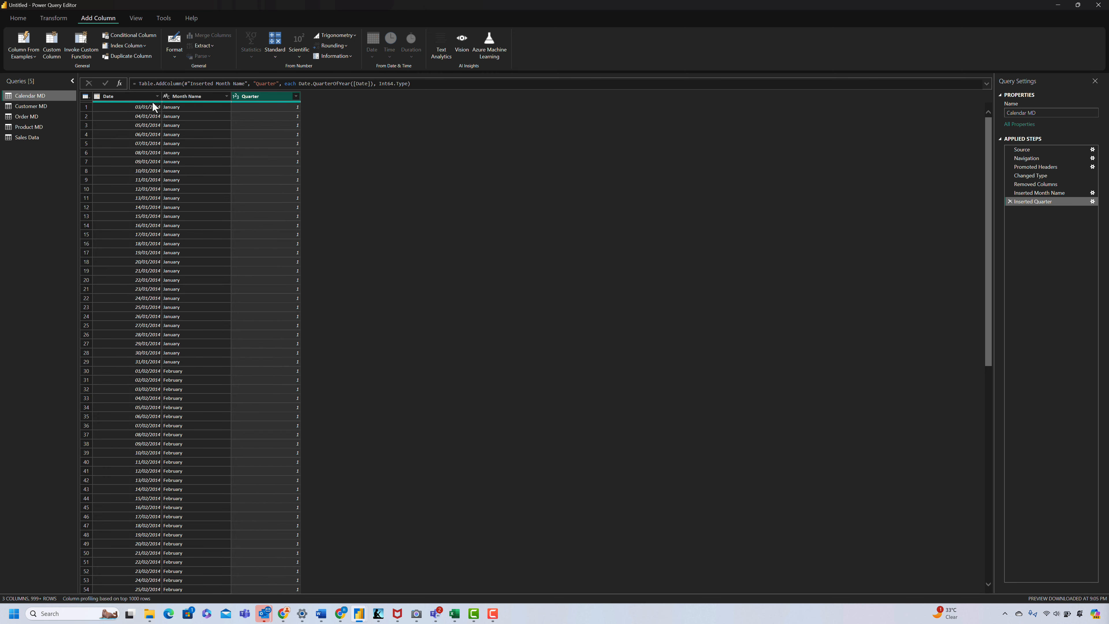
# Step: Add a Year column derived from the Date column in Calendar MD and set its data type to Text
pyautogui.click(131, 96)
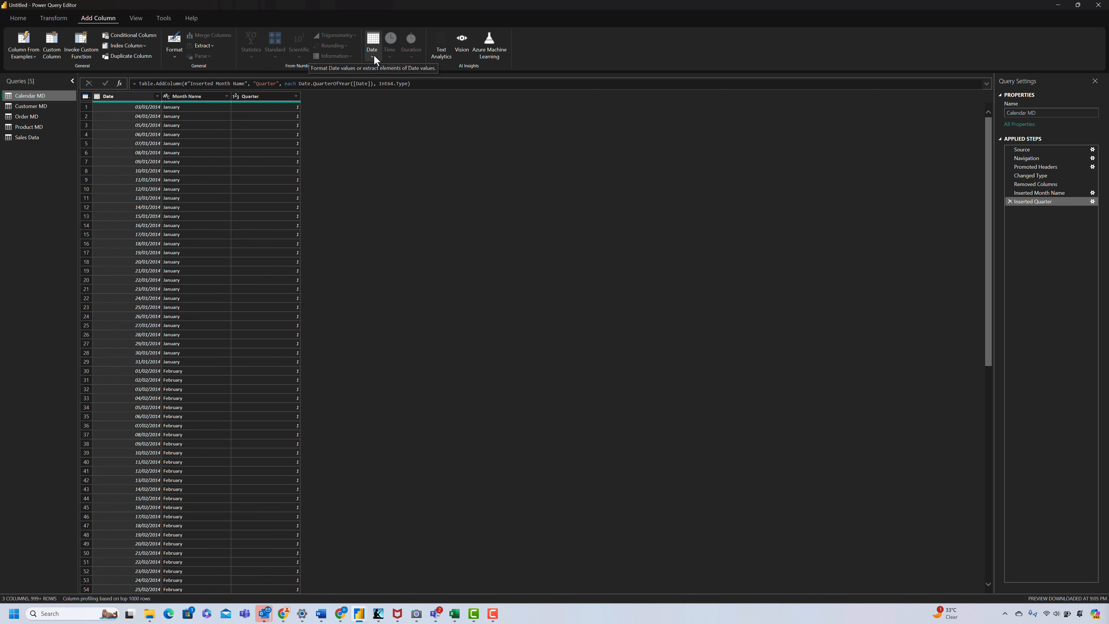
pyautogui.click(373, 54)
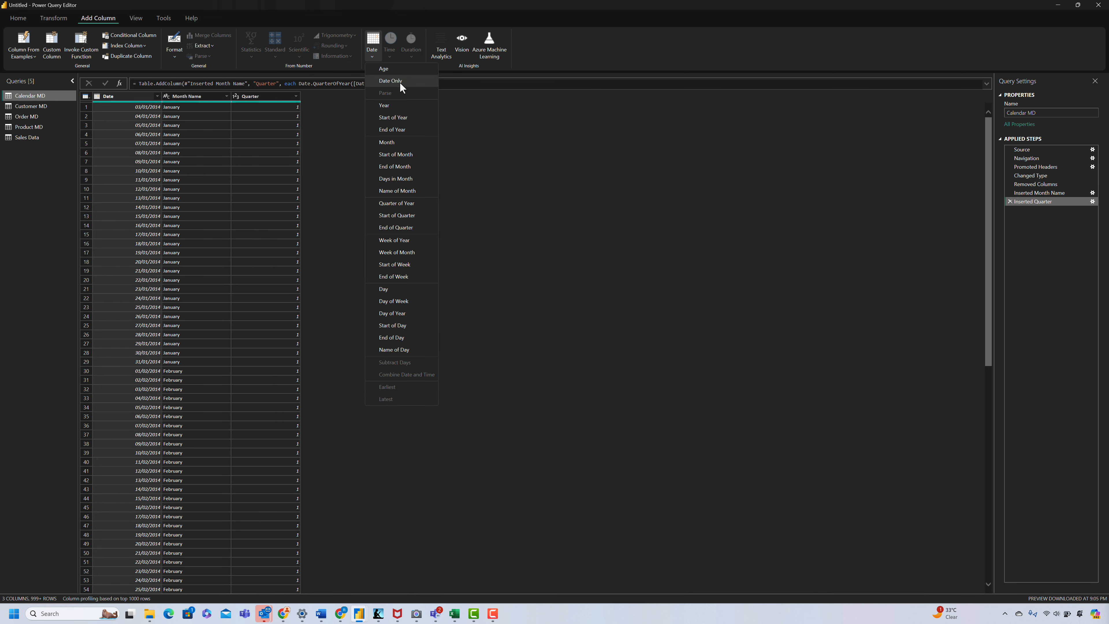
pyautogui.click(405, 104)
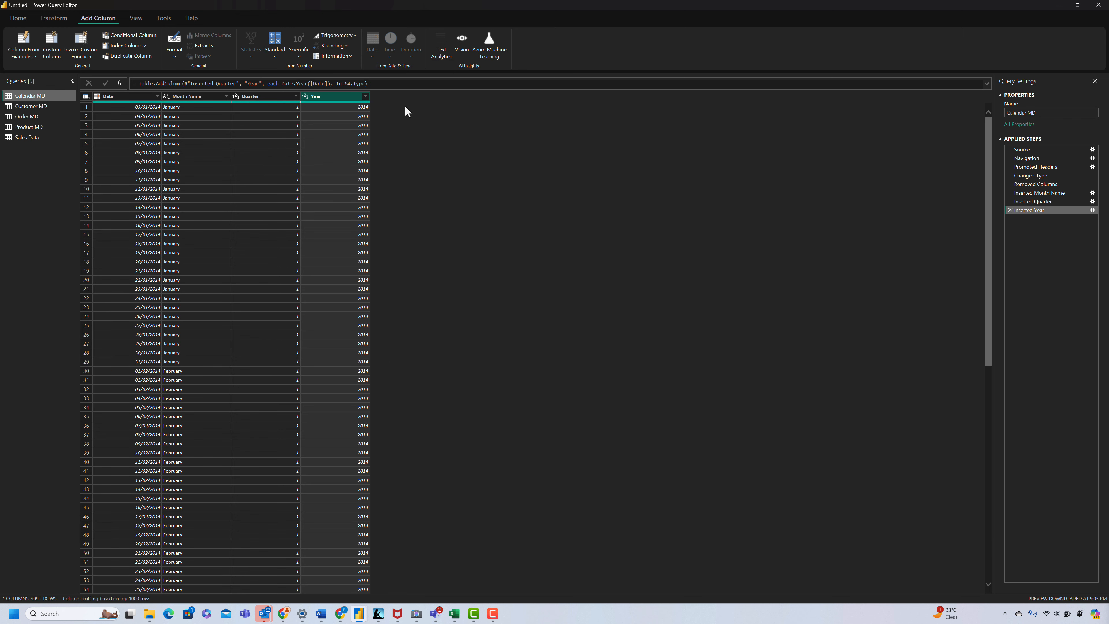
pyautogui.click(306, 98)
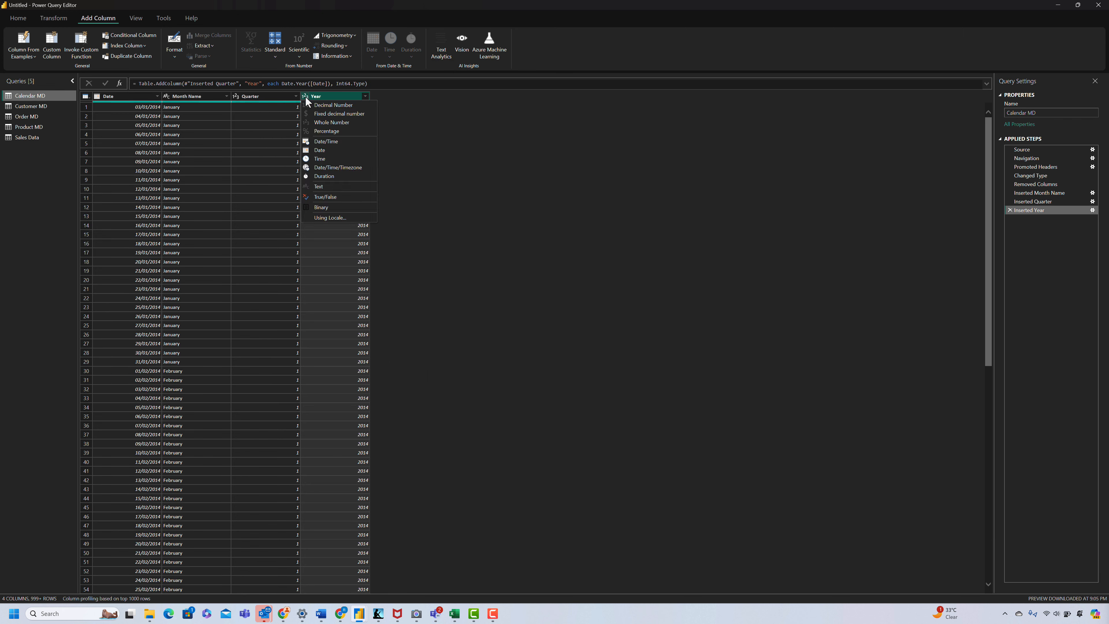
pyautogui.click(326, 189)
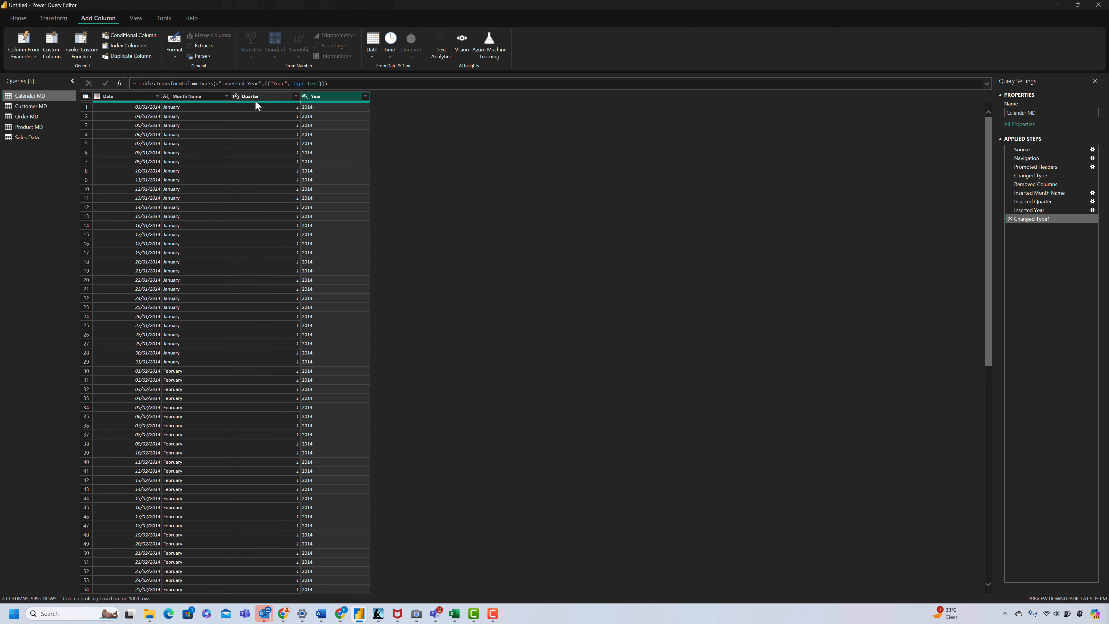
# Step: Shorten the Month Name values in Calendar MD to their first 3 characters
pyautogui.click(197, 97)
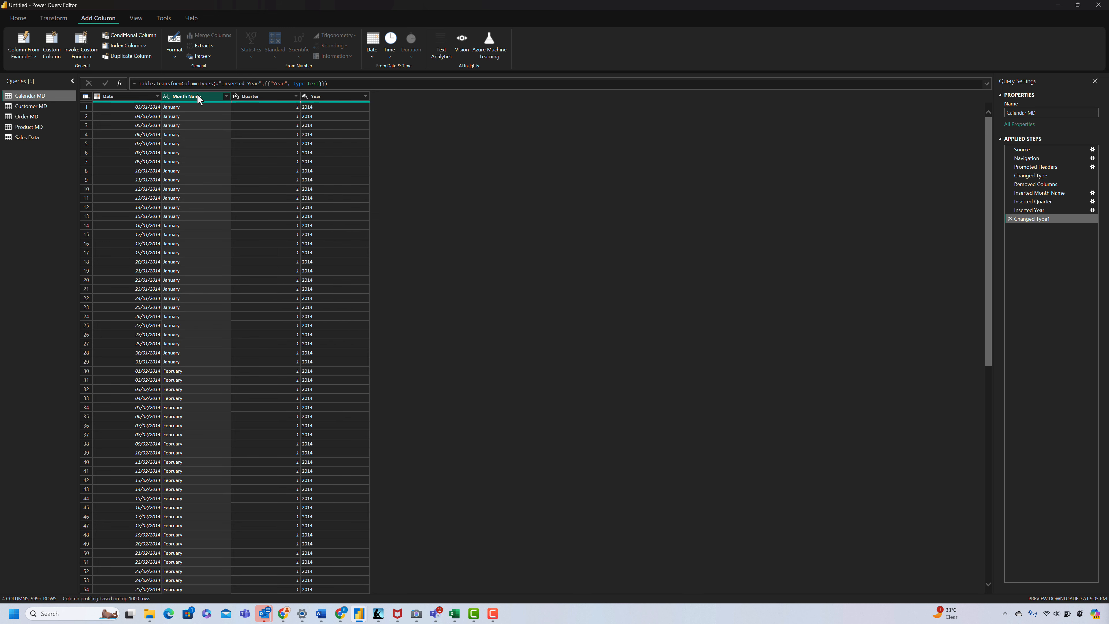
pyautogui.click(53, 18)
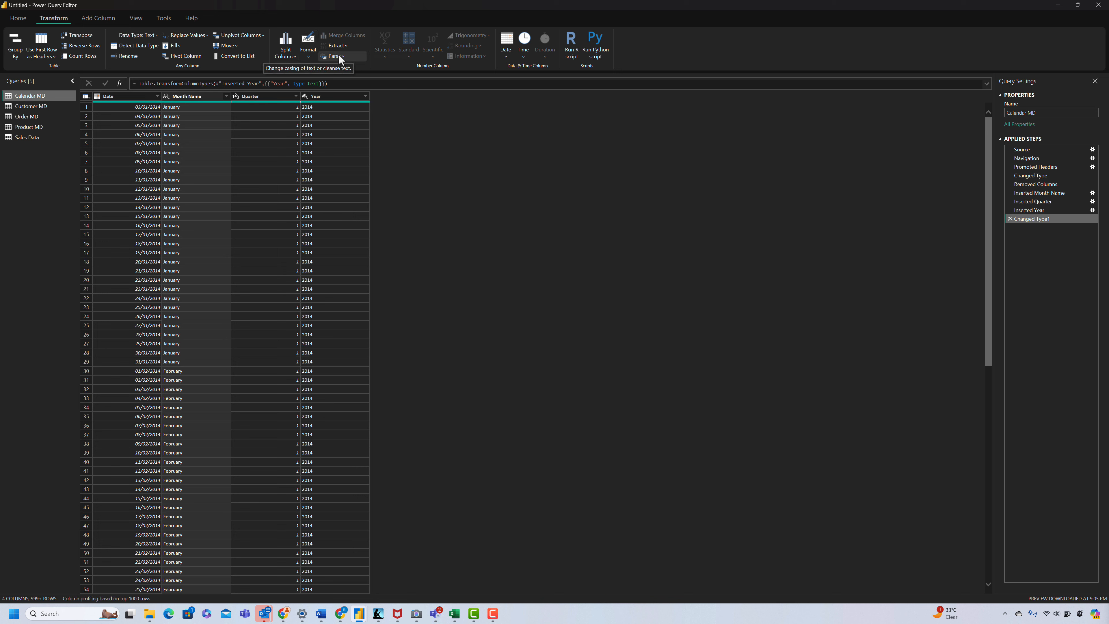
pyautogui.click(343, 46)
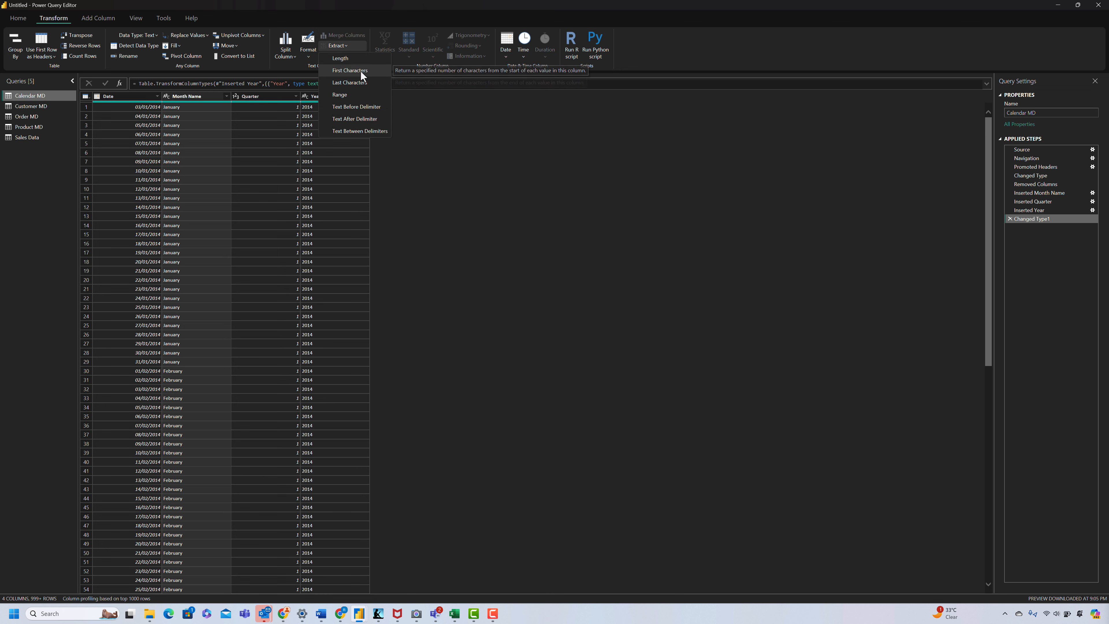
pyautogui.click(360, 71)
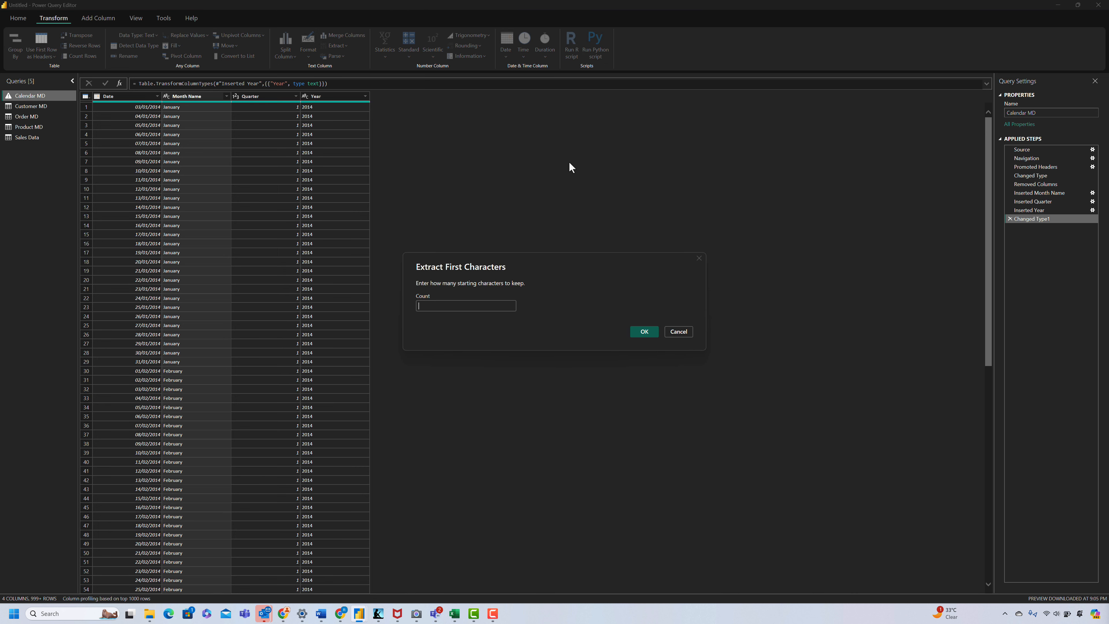
pyautogui.write('3')
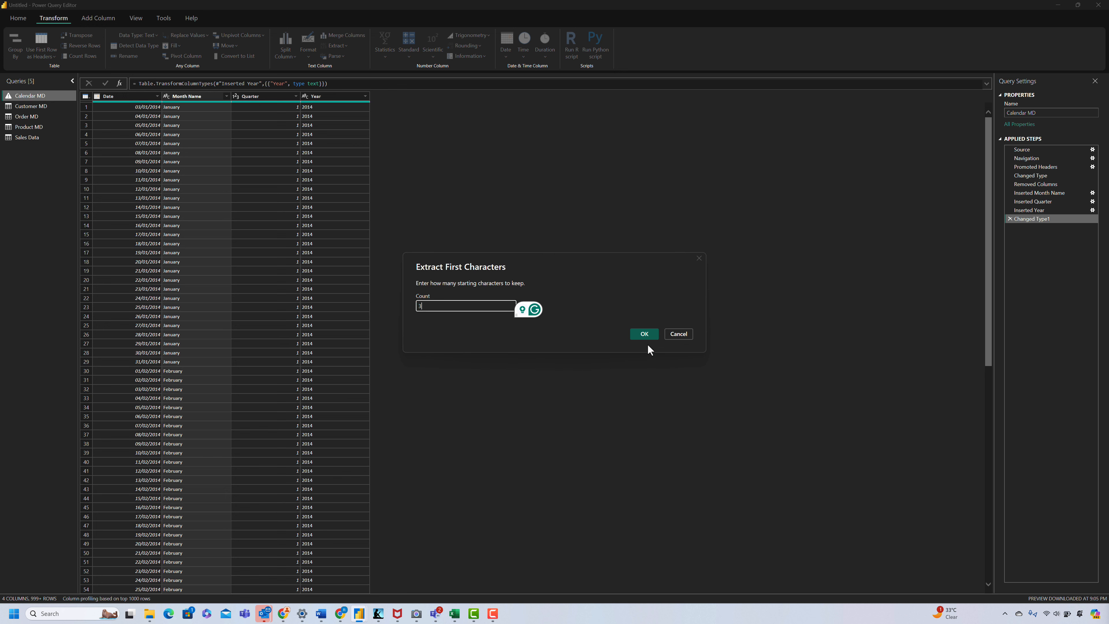
pyautogui.click(645, 335)
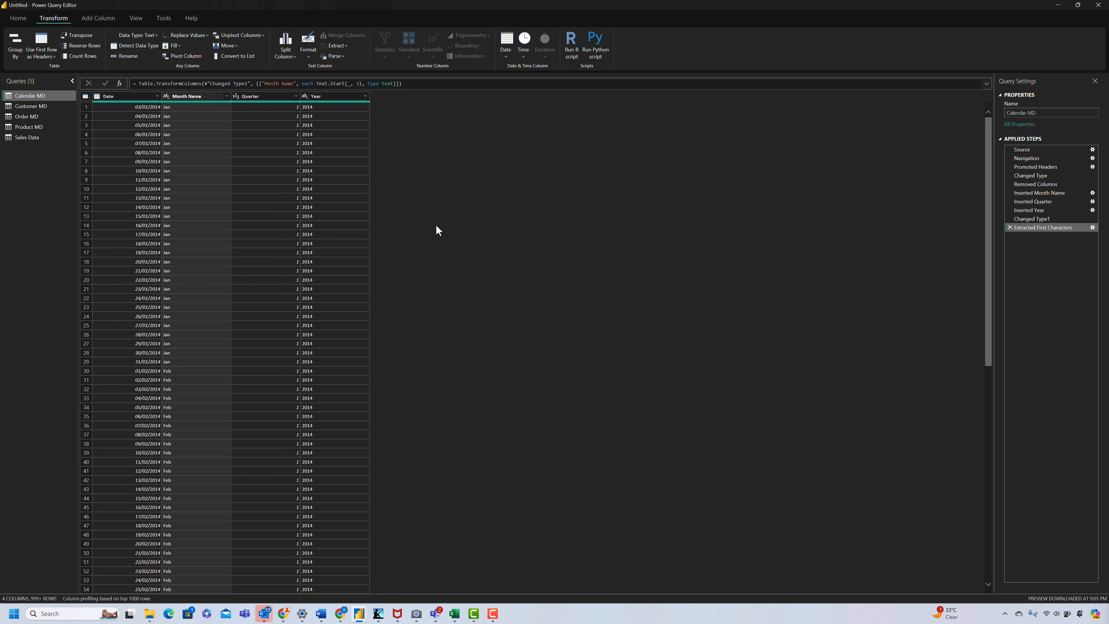
# Step: Add a custom column to Calendar MD whose formula returns the constant text "Q"
pyautogui.click(105, 19)
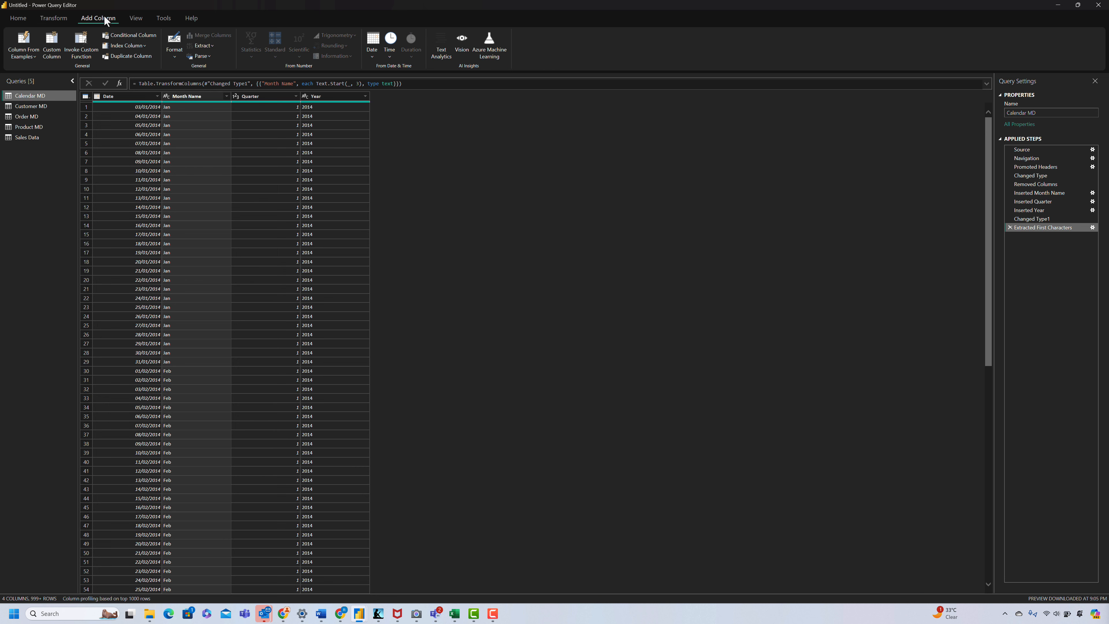
pyautogui.click(54, 53)
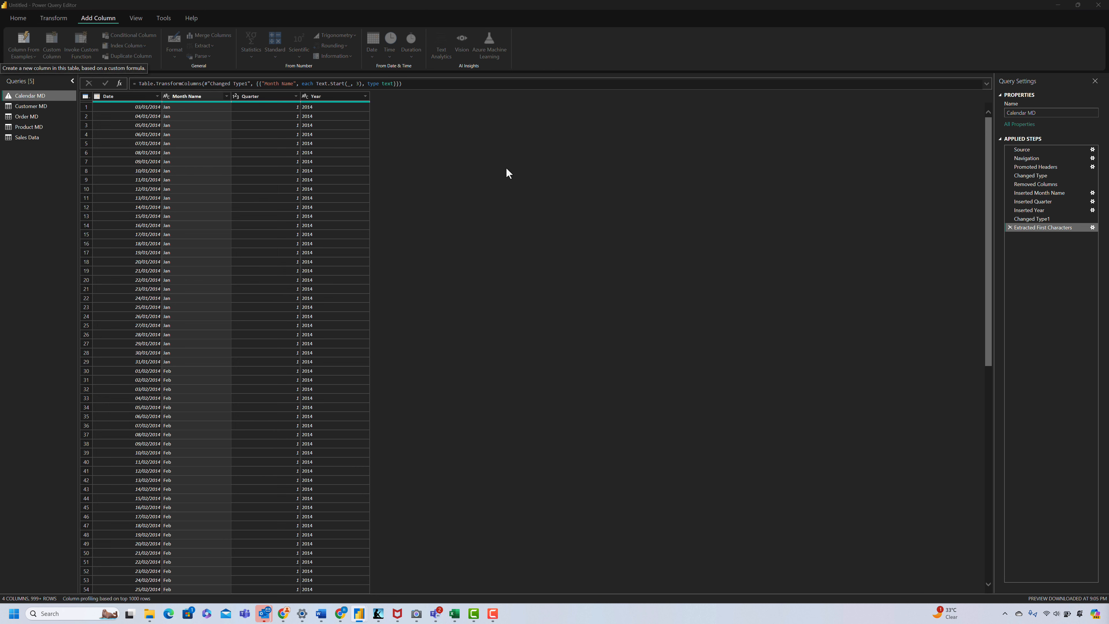
pyautogui.click(477, 287)
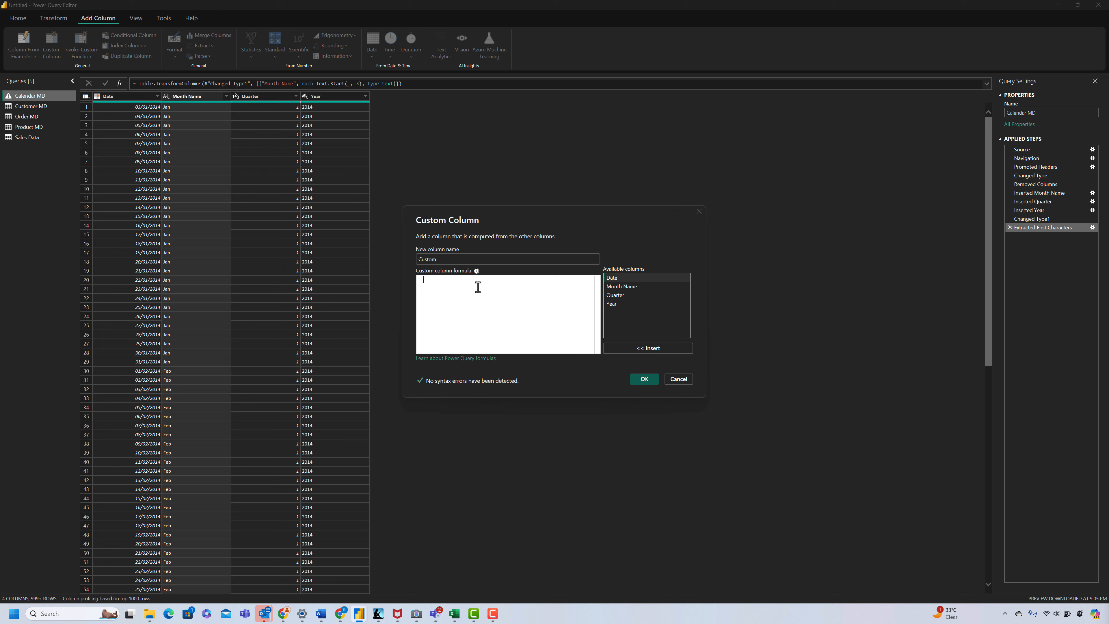
pyautogui.write('"Q')
pyautogui.click(646, 380)
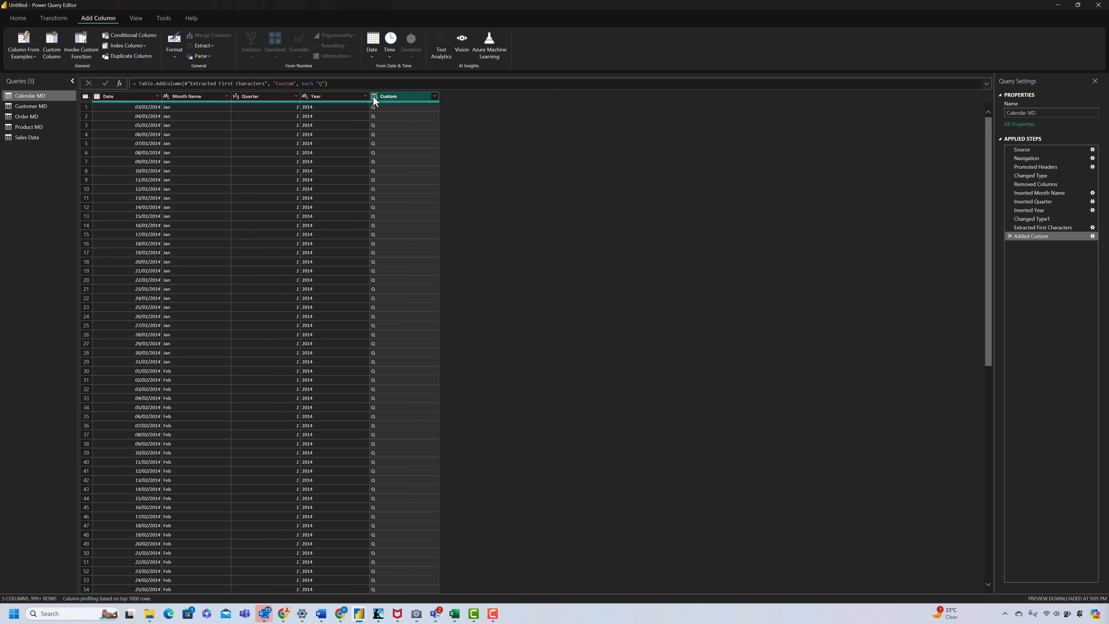
# Step: Set the data type of both the Custom and Quarter columns in Calendar MD to Text
pyautogui.click(373, 99)
pyautogui.click(401, 189)
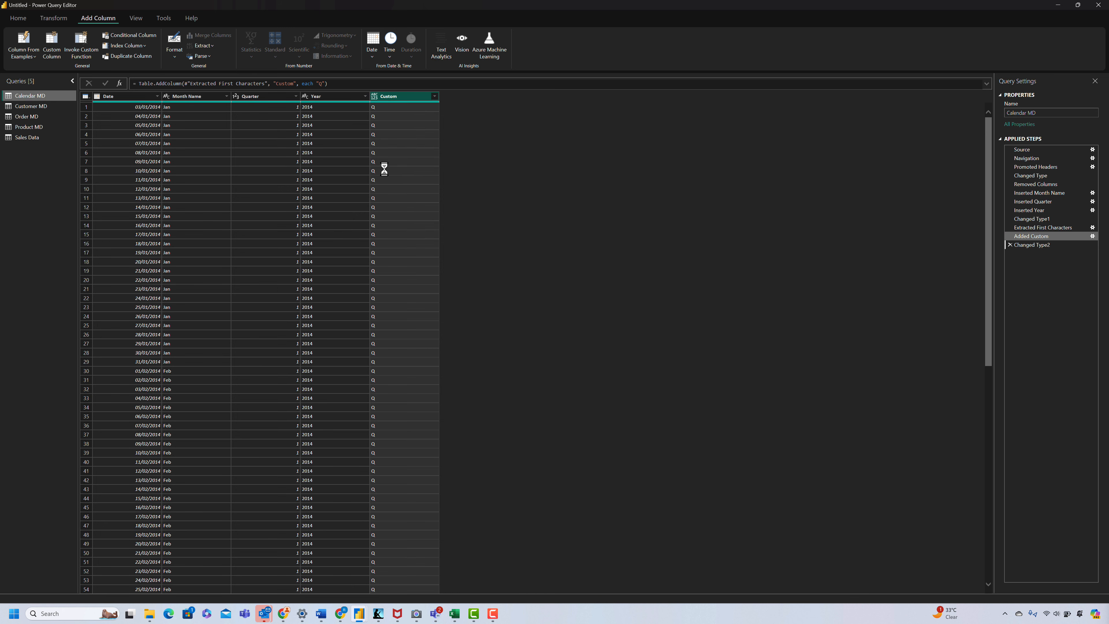
pyautogui.click(236, 96)
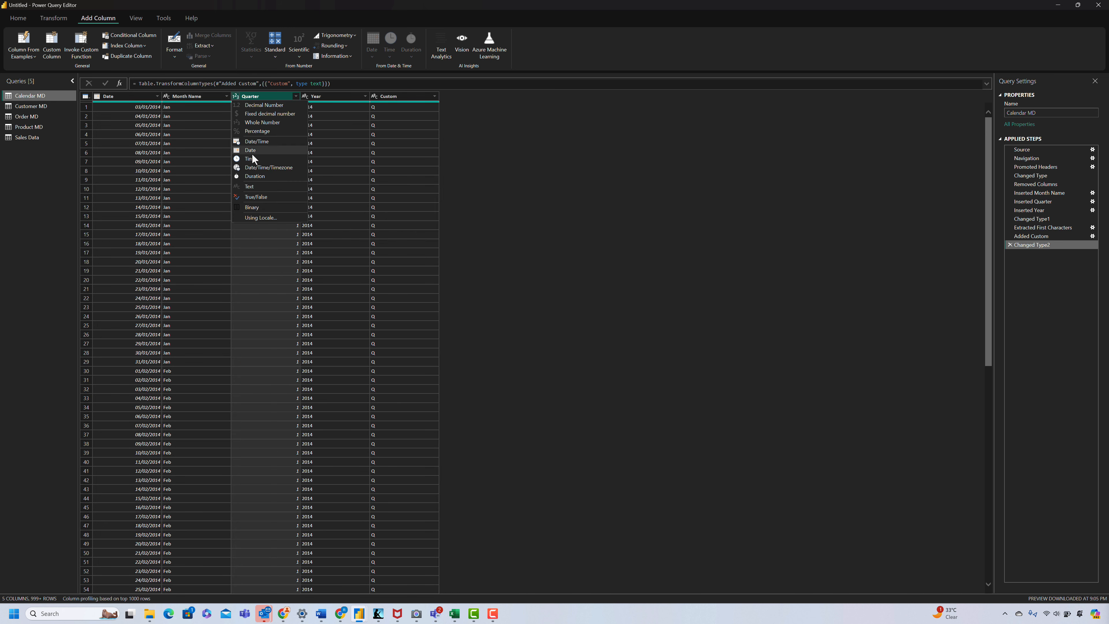
pyautogui.click(258, 186)
# Step: Merge the Custom and Quarter columns, in that order and without a separator, into a column named Quarter Name
pyautogui.click(396, 97)
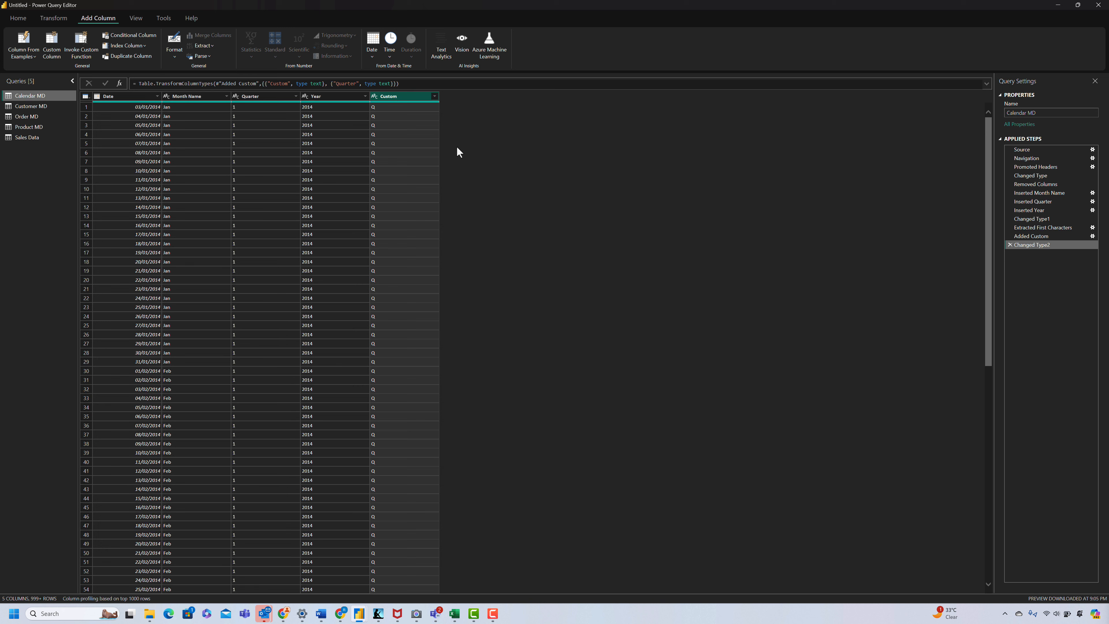
pyautogui.keyDown('ctrl'); pyautogui.click(258, 97); pyautogui.keyUp('ctrl')
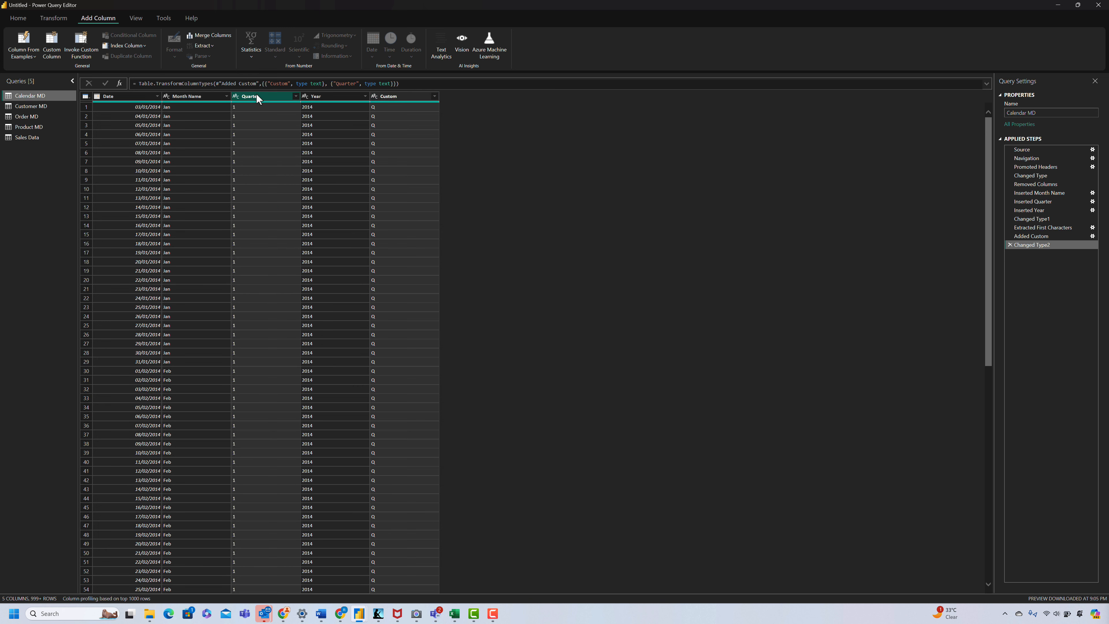
pyautogui.rightClick(267, 95)
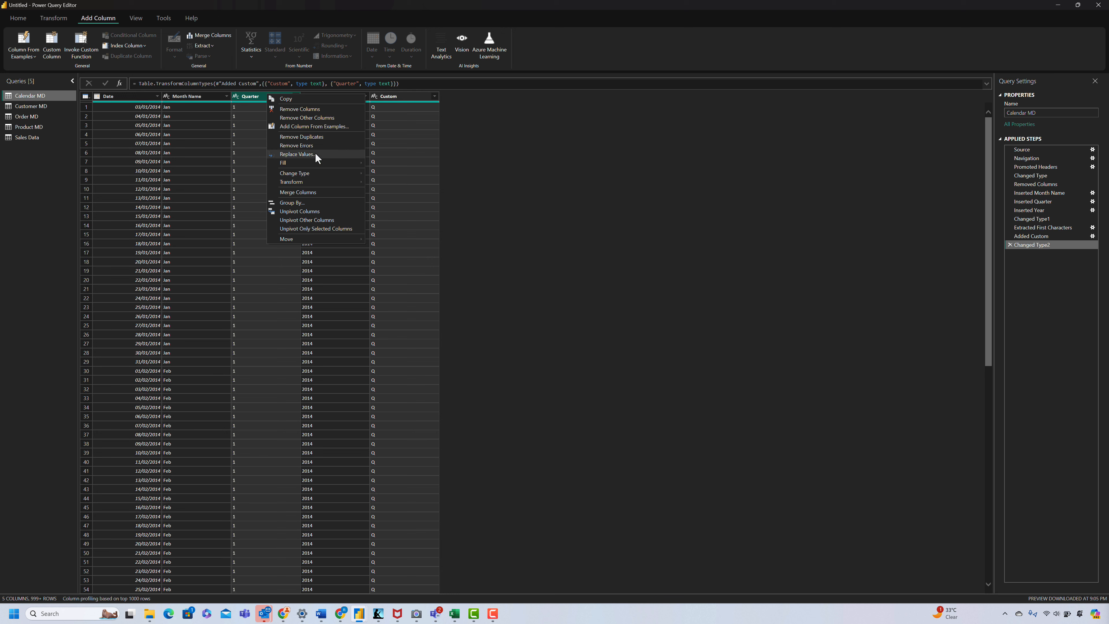
pyautogui.click(317, 191)
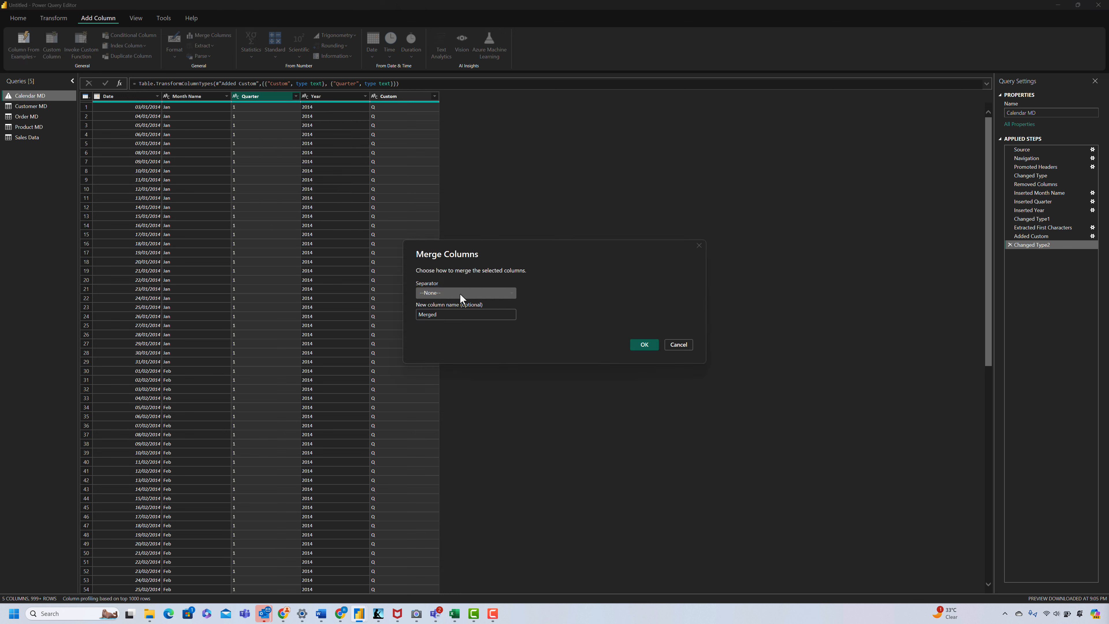
pyautogui.doubleClick(462, 315)
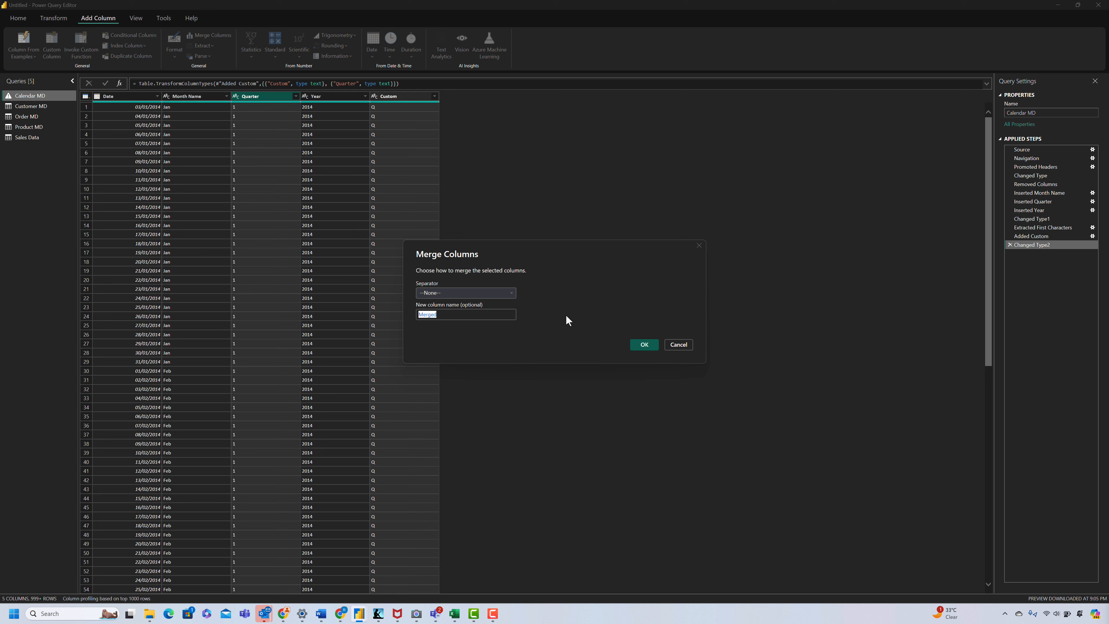
pyautogui.write('Quarter Name')
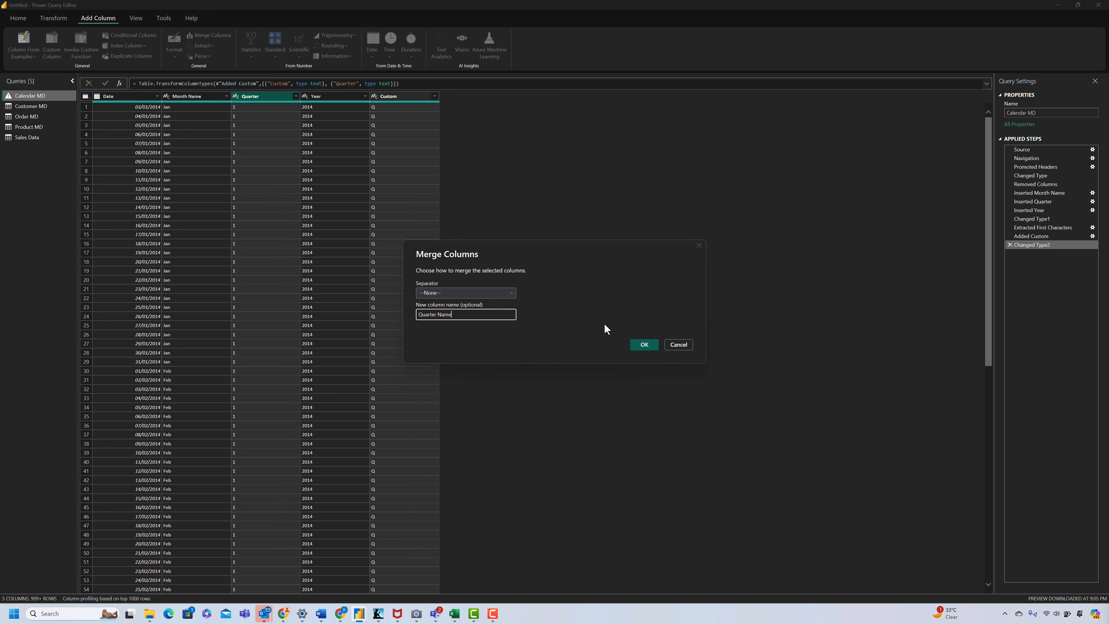
pyautogui.click(642, 345)
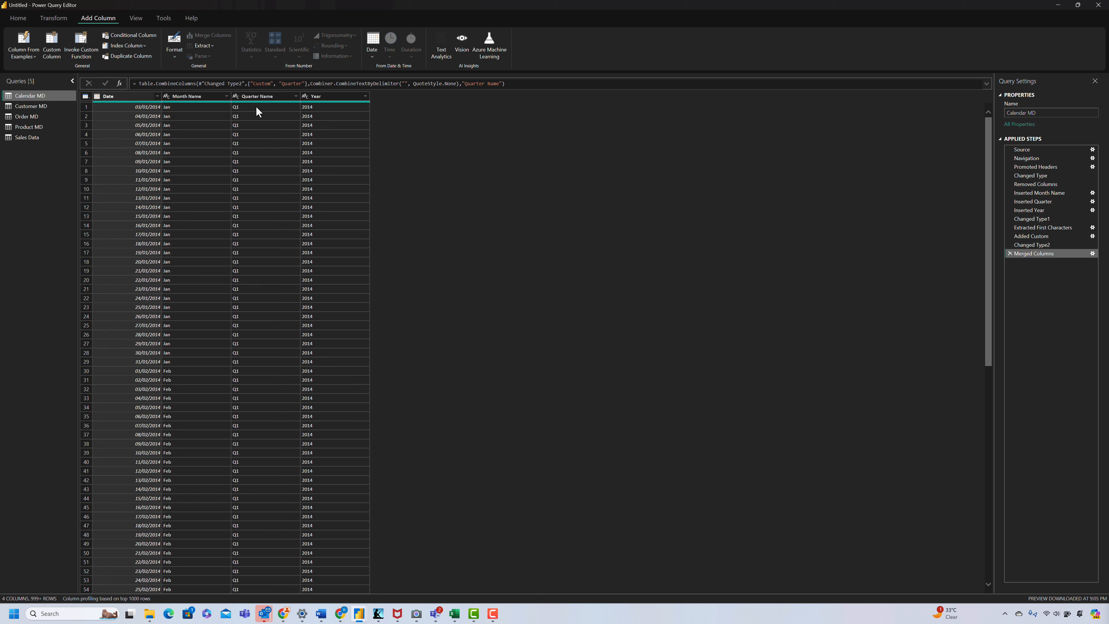
# Step: Rename the merged Quarter Name column in Calendar MD as Quarter
pyautogui.doubleClick(260, 95)
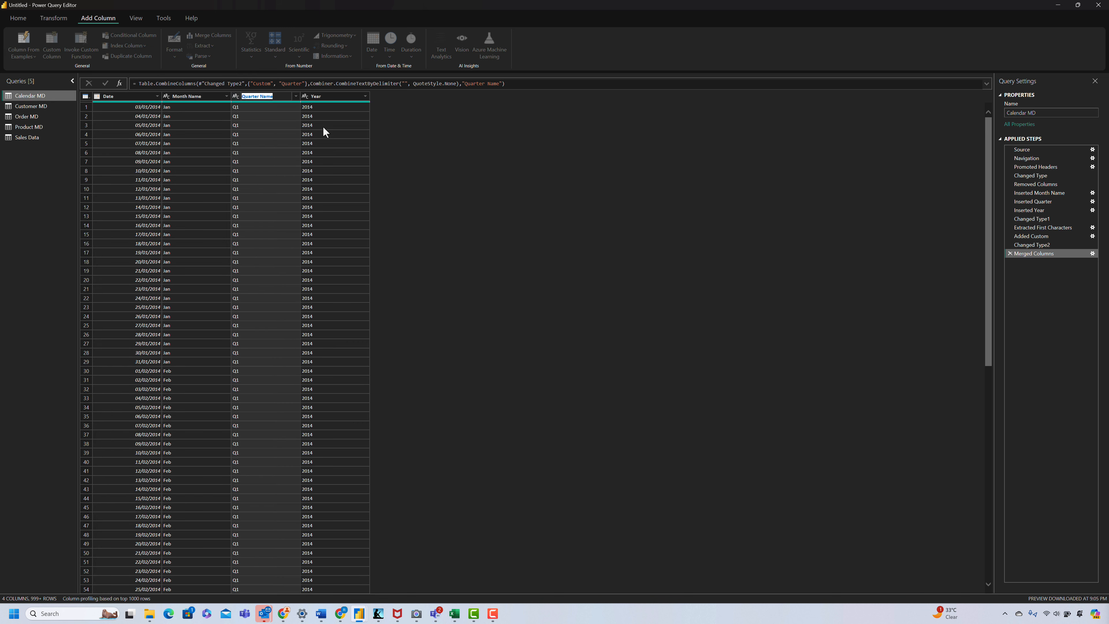
pyautogui.press('End')
pyautogui.press('BackSpace')
pyautogui.press('BackSpace')
pyautogui.press('BackSpace')
pyautogui.press('BackSpace')
pyautogui.press('BackSpace')
pyautogui.press('Return')
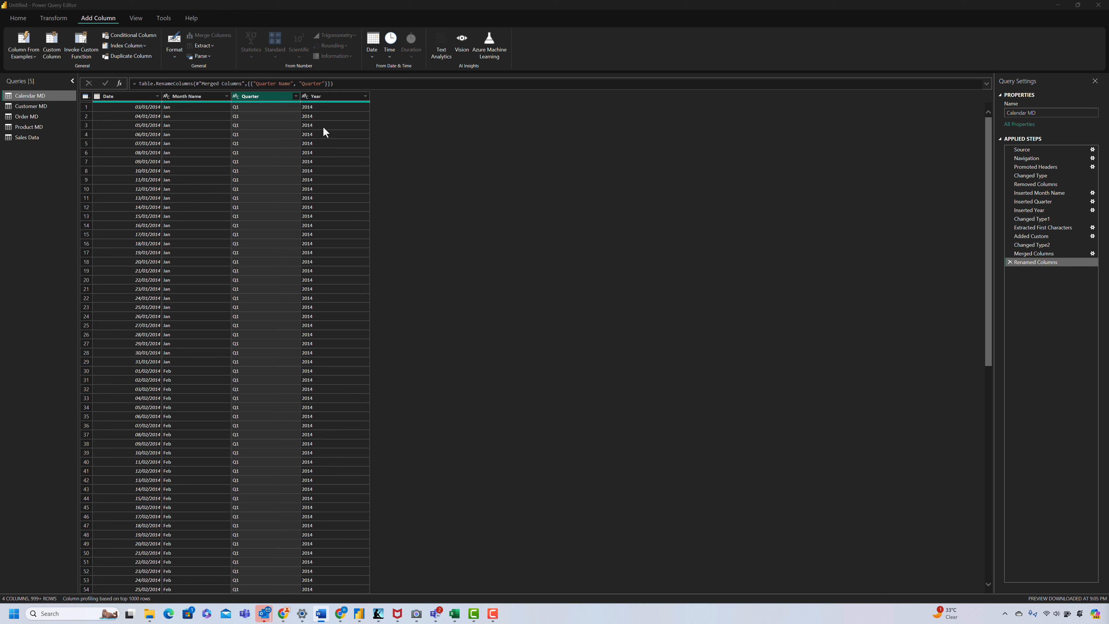
# Step: Close the Power Query Editor and apply all query changes to the Power BI data model
pyautogui.click(18, 20)
pyautogui.click(17, 53)
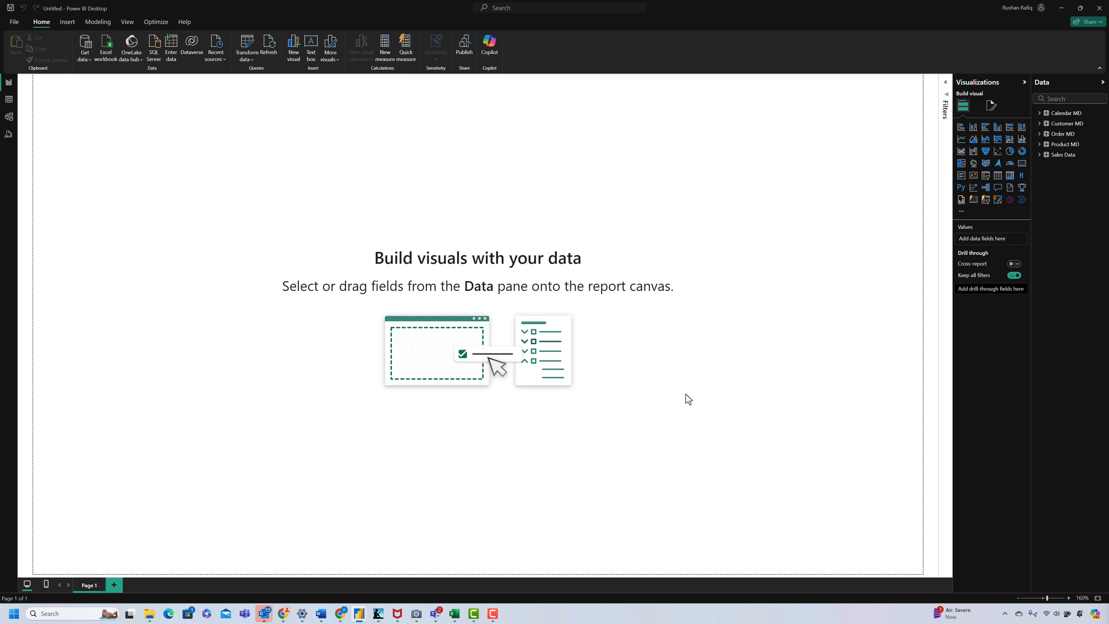
pyautogui.hotkey('alt', 'Tab')
pyautogui.click(632, 218)
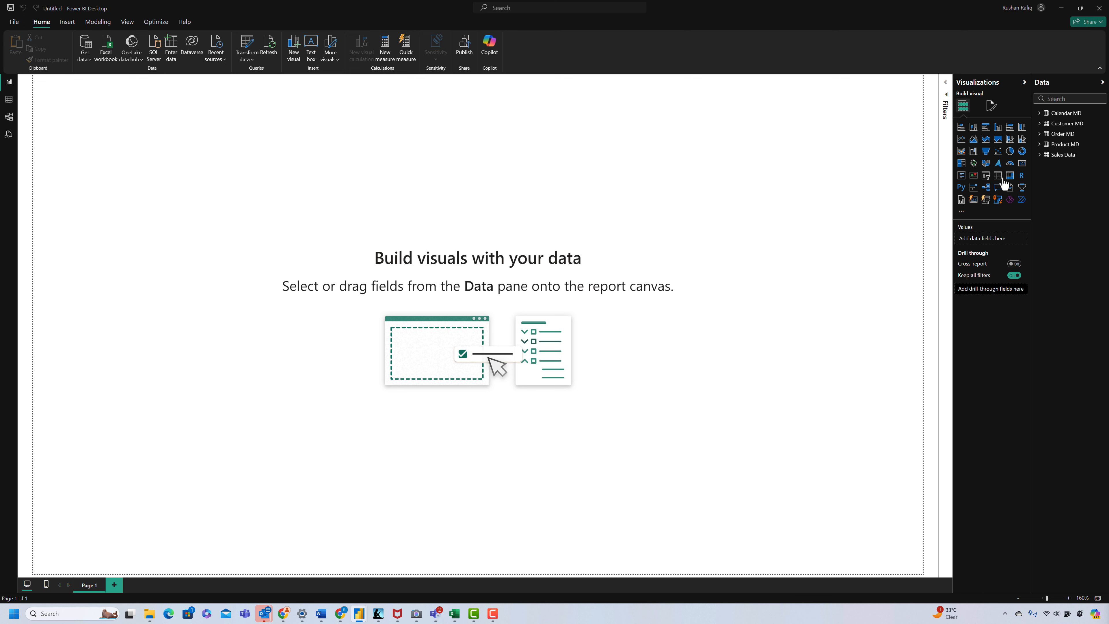
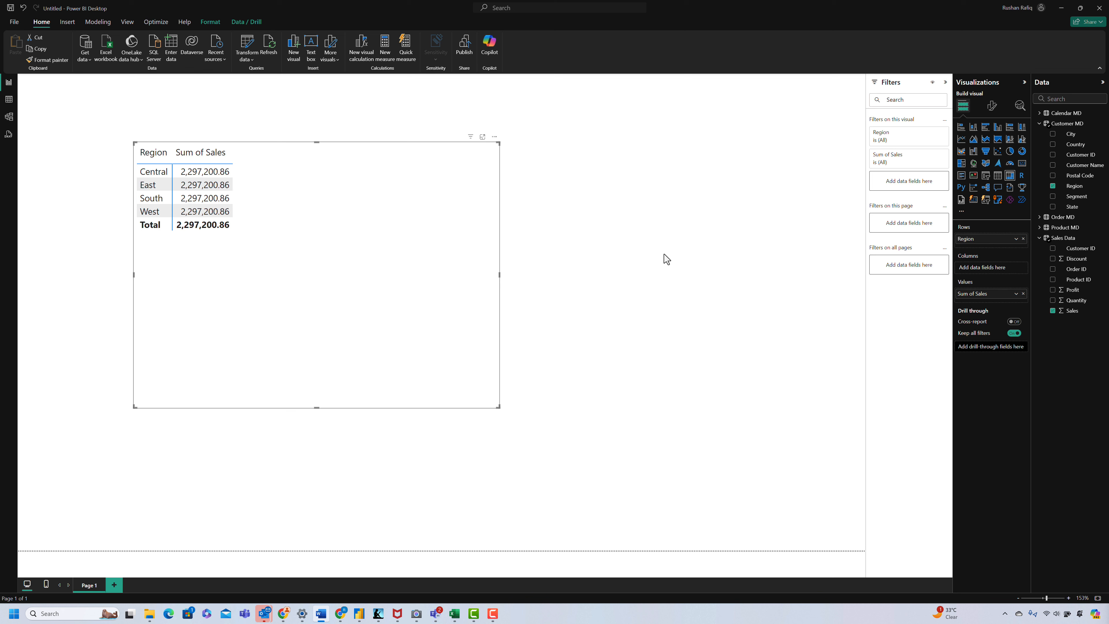
# Step: Replace Region with Customer ID from the Sales Data table in the matrix's rows
pyautogui.click(1023, 238)
pyautogui.moveTo(1077, 253); pyautogui.dragTo(983, 241)
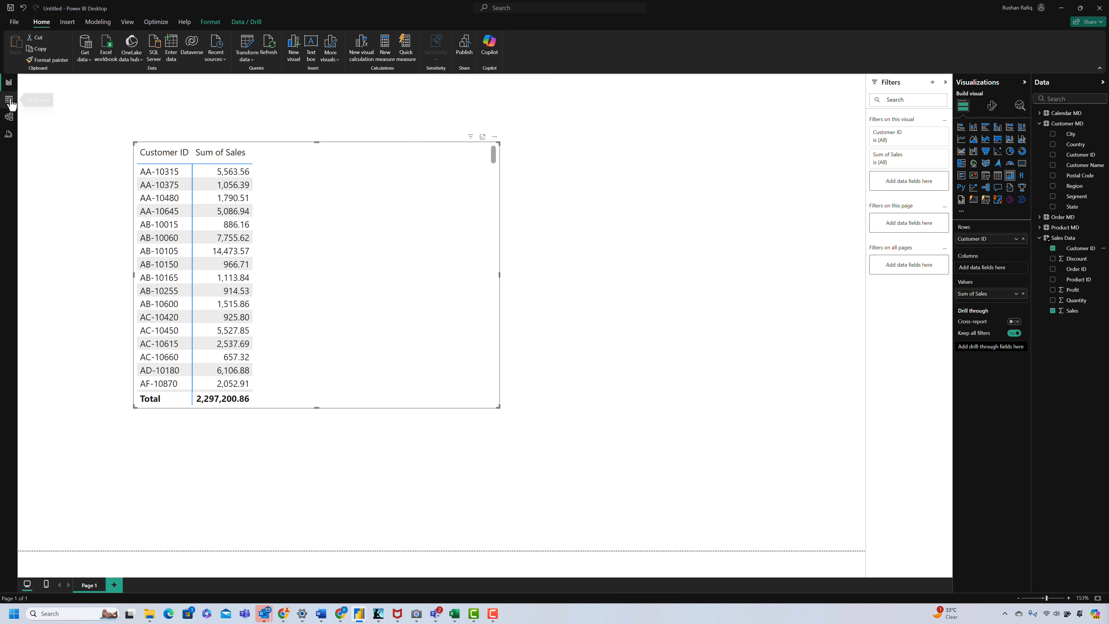
# Step: Arrange the data model diagram so that the Customer MD table sits directly above the Sales Data table
pyautogui.click(9, 117)
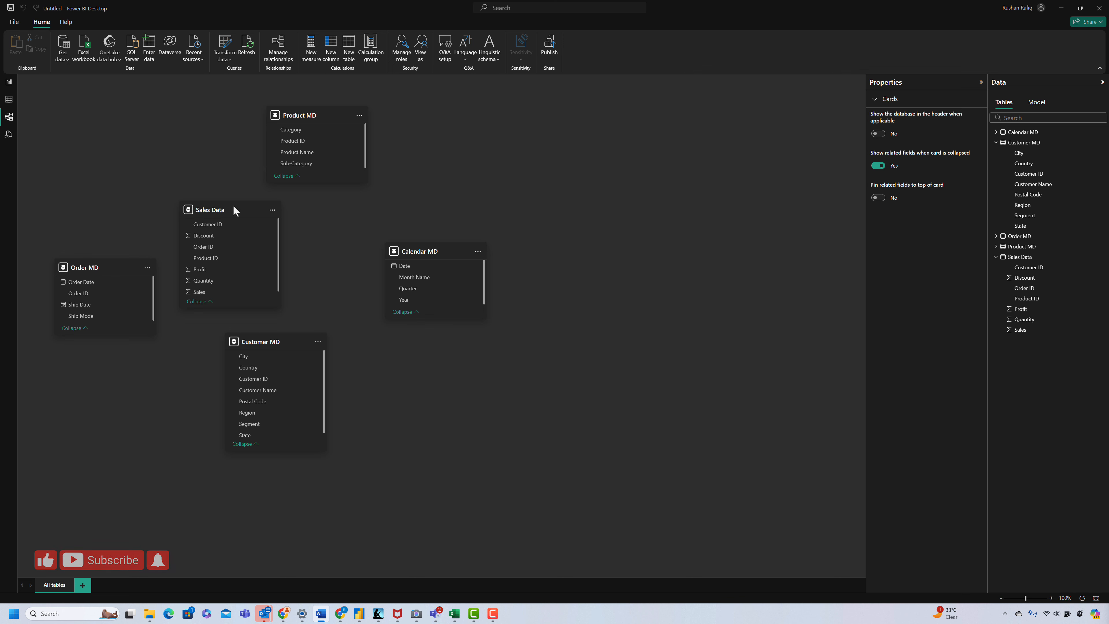
pyautogui.moveTo(235, 208); pyautogui.dragTo(375, 377)
pyautogui.moveTo(267, 340); pyautogui.dragTo(284, 214)
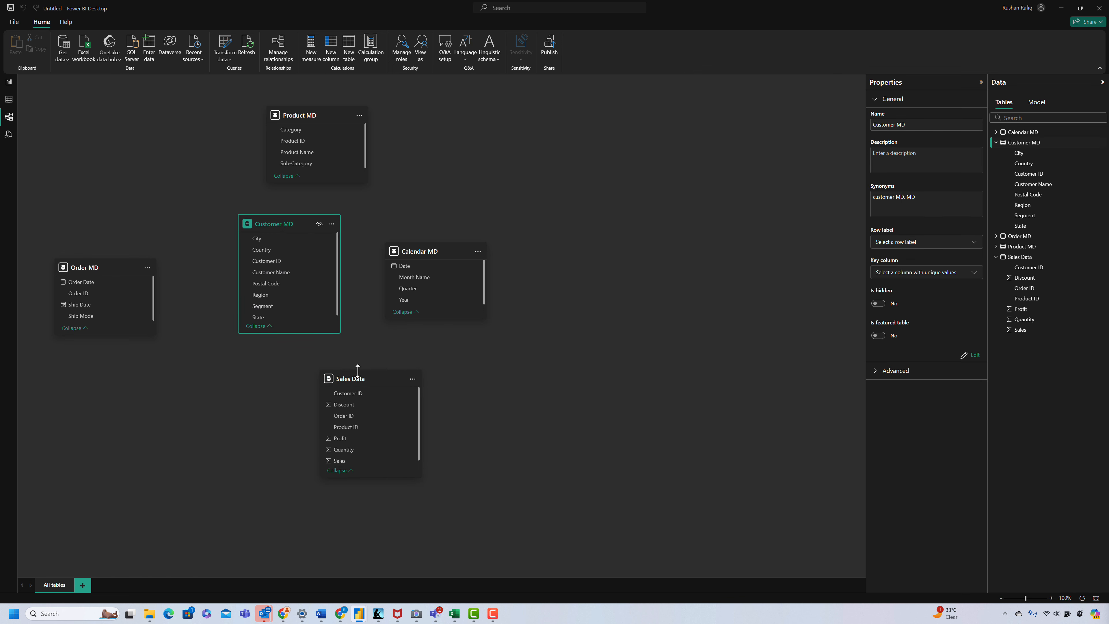
pyautogui.moveTo(360, 379); pyautogui.dragTo(277, 364)
pyautogui.click(426, 394)
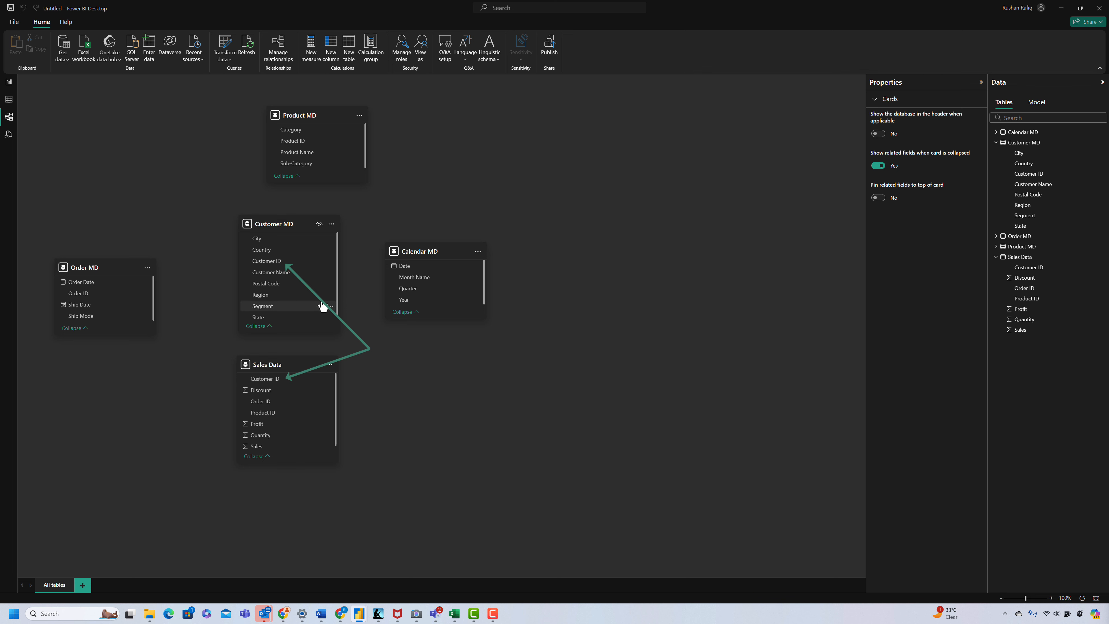
# Step: Create an active one-to-many, single-direction relationship from Customer MD to Sales Data on Customer ID, and move Sales Data further below Customer MD
pyautogui.click(279, 262)
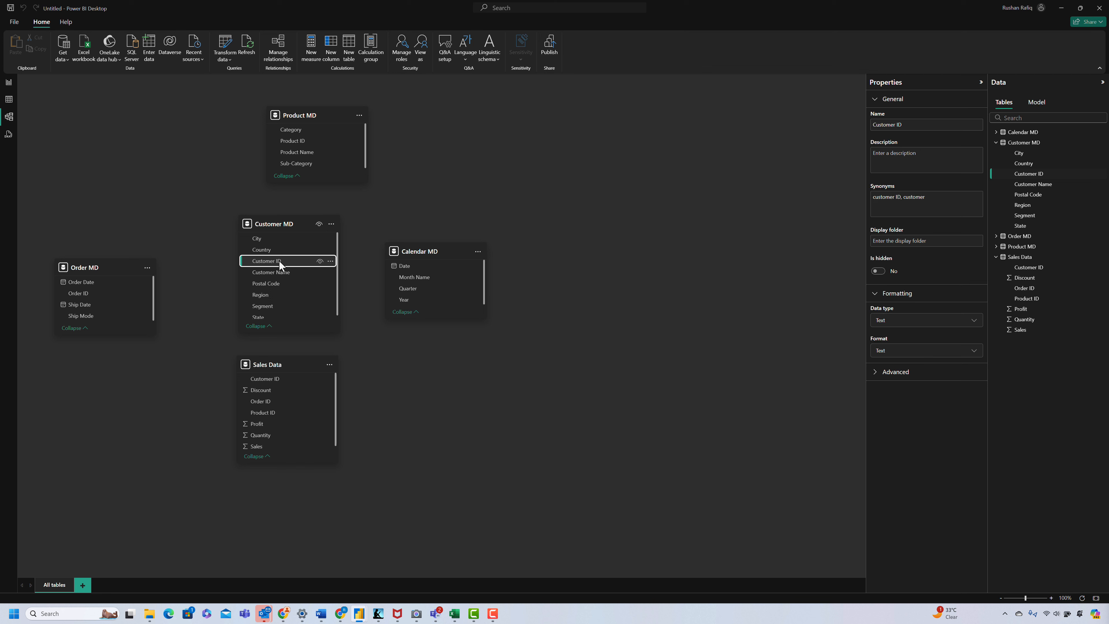
pyautogui.moveTo(279, 260); pyautogui.dragTo(281, 384)
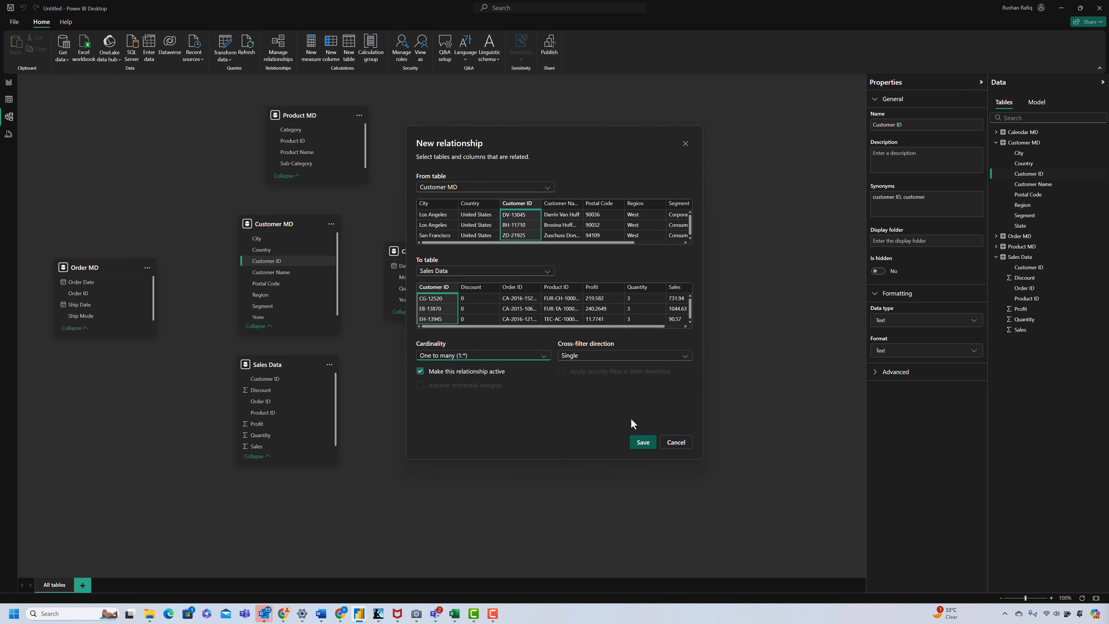
pyautogui.click(645, 449)
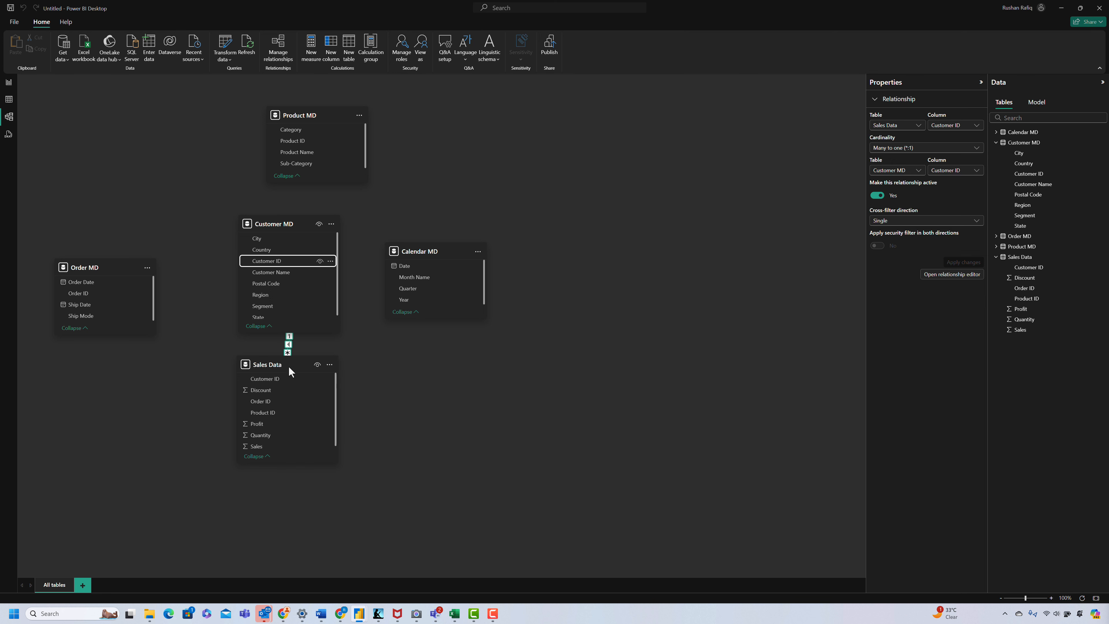
pyautogui.moveTo(289, 368); pyautogui.dragTo(291, 429)
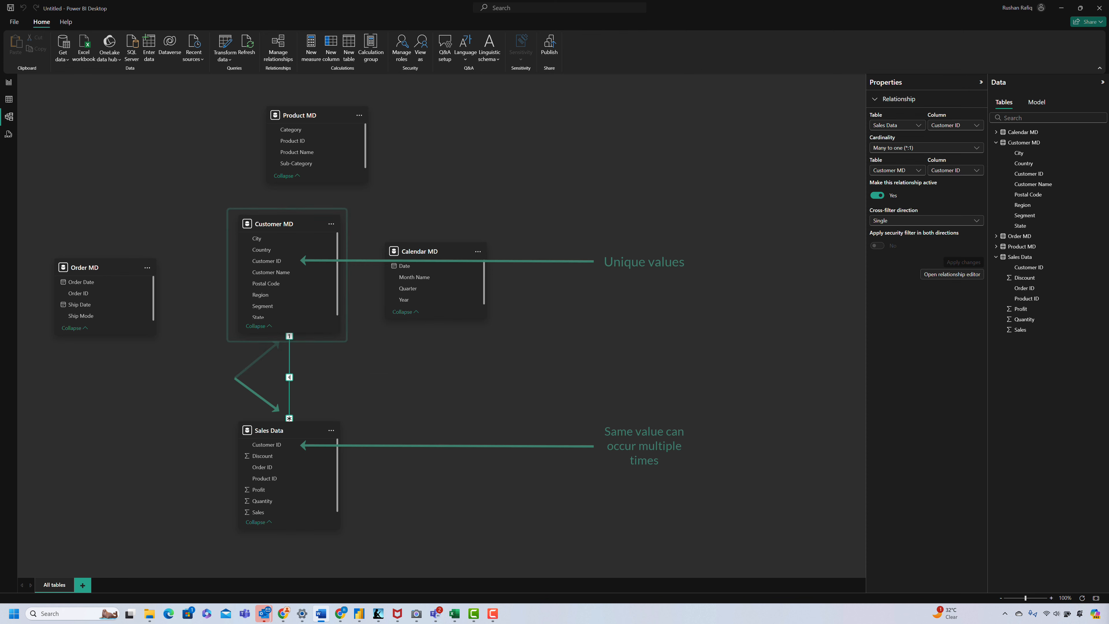
# Step: Replace Customer ID with Region from the Customer MD table in the rows of the report's sales matrix
pyautogui.click(8, 83)
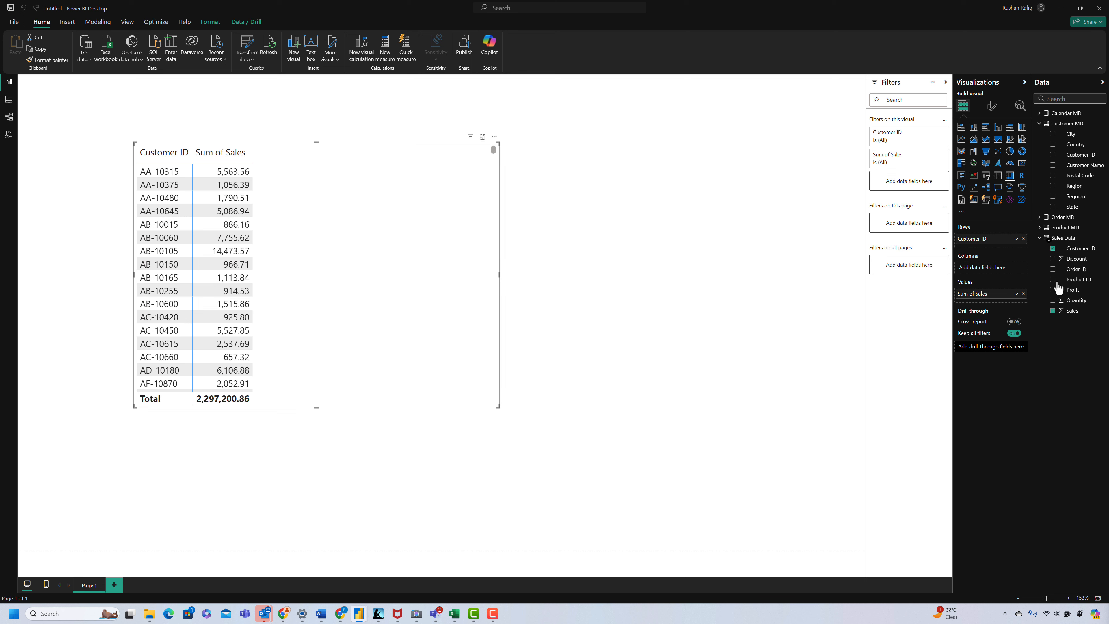
pyautogui.click(1022, 238)
pyautogui.moveTo(1076, 191); pyautogui.dragTo(999, 245)
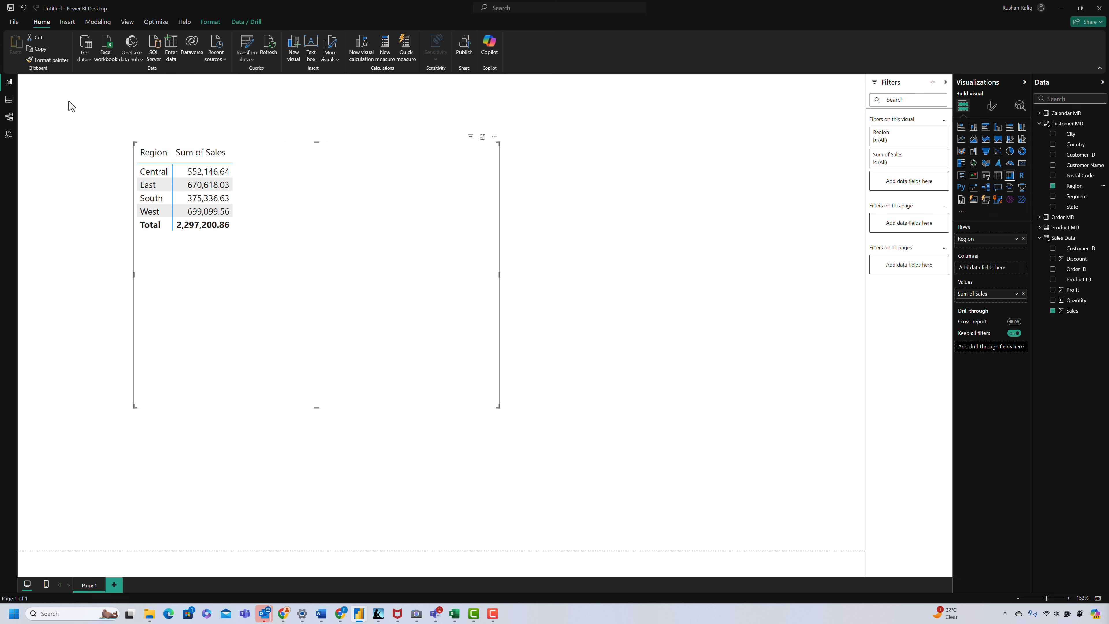
# Step: In the data model, move Order MD closer to Customer MD and relate it one-to-many to Sales Data on Order ID
pyautogui.click(12, 118)
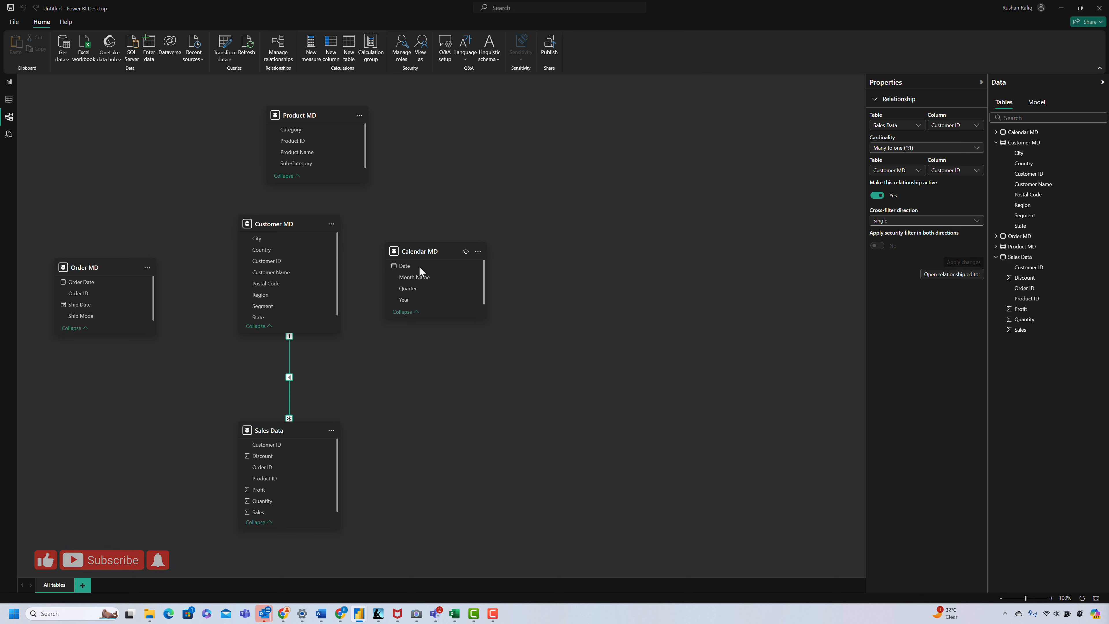
pyautogui.moveTo(105, 267); pyautogui.dragTo(160, 256)
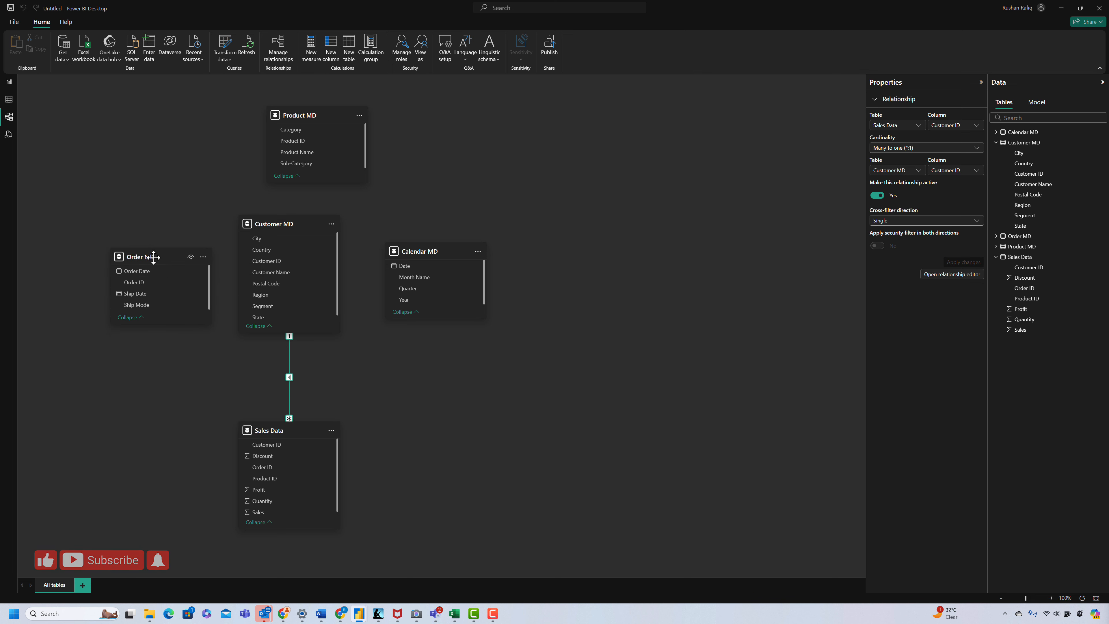
pyautogui.click(144, 282)
pyautogui.moveTo(149, 293); pyautogui.dragTo(286, 487)
pyautogui.click(640, 441)
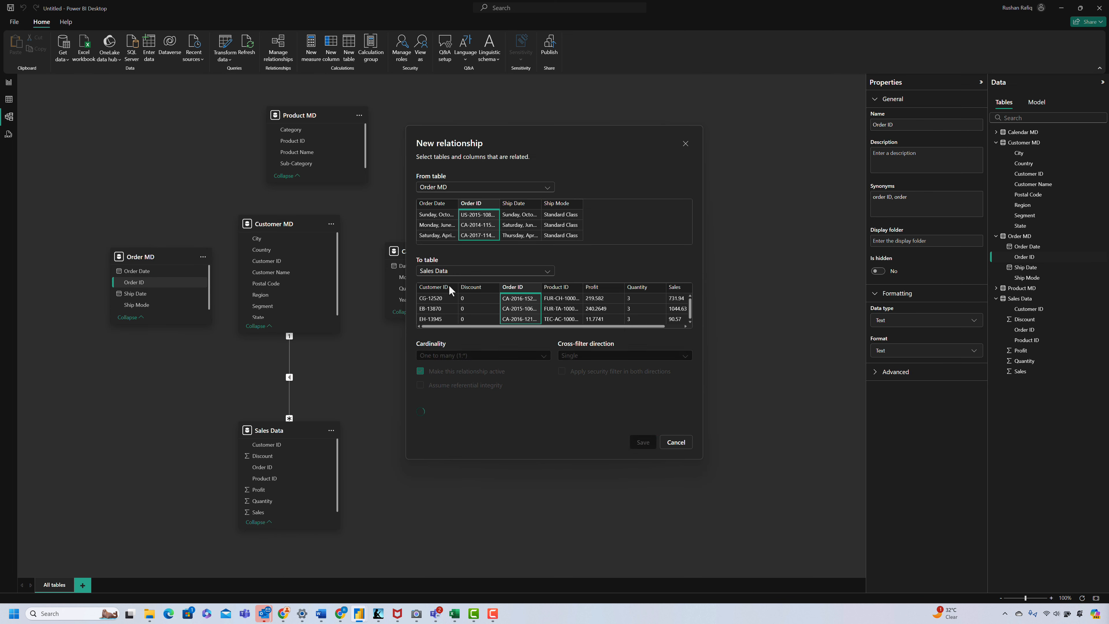
# Step: Place Product MD between Customer MD and Calendar MD, and relate it one-to-many to Sales Data on Product ID
pyautogui.moveTo(428, 252); pyautogui.dragTo(517, 227)
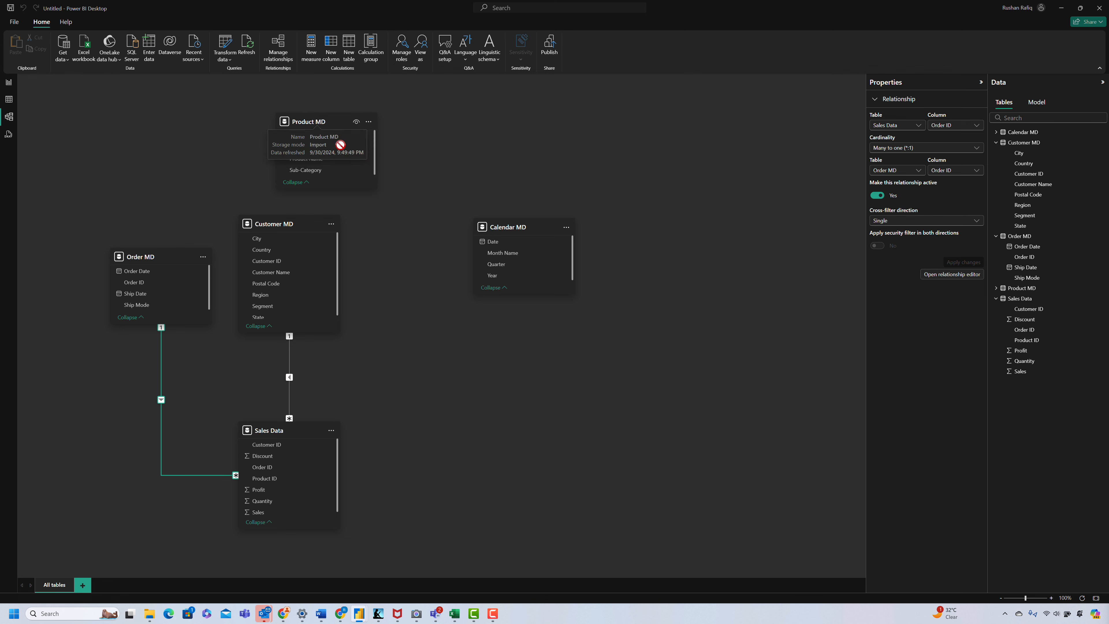
pyautogui.moveTo(305, 123); pyautogui.dragTo(300, 484)
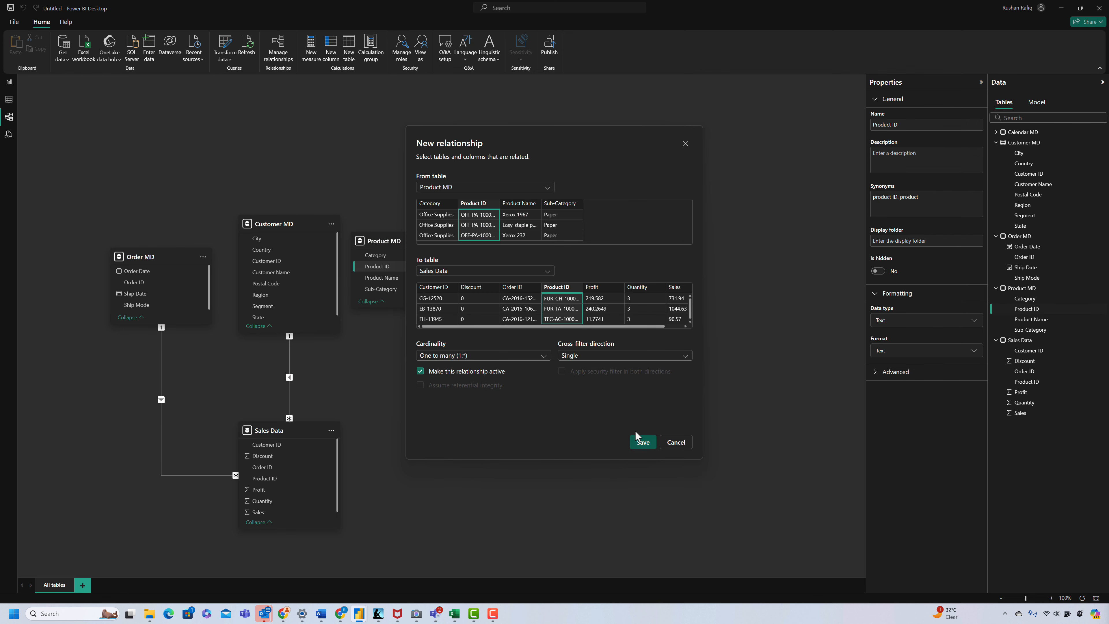
pyautogui.click(640, 441)
pyautogui.click(449, 388)
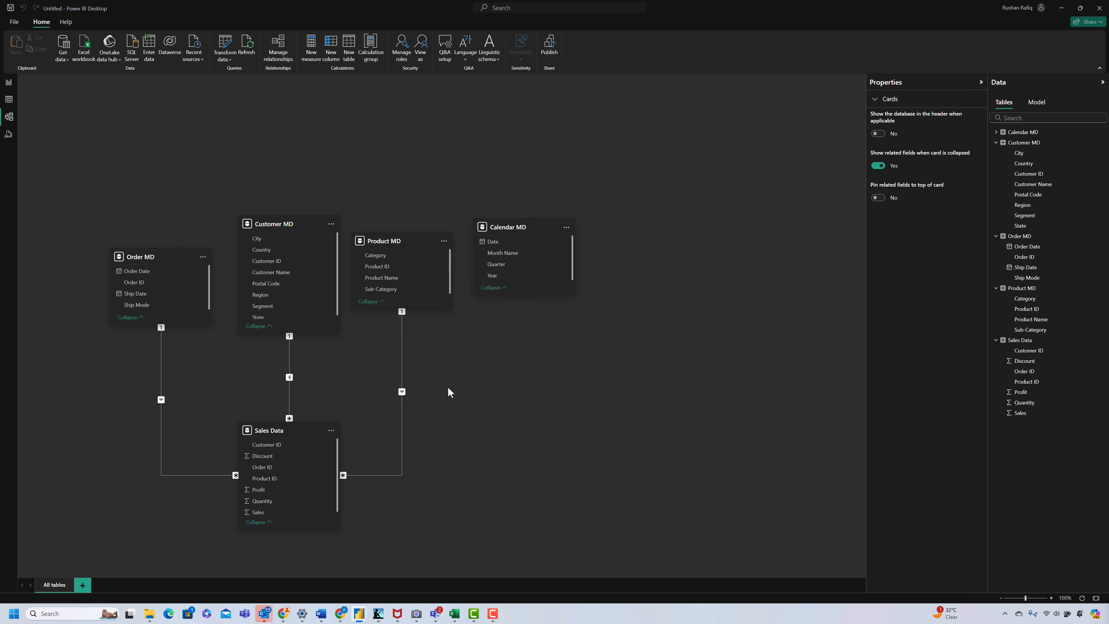
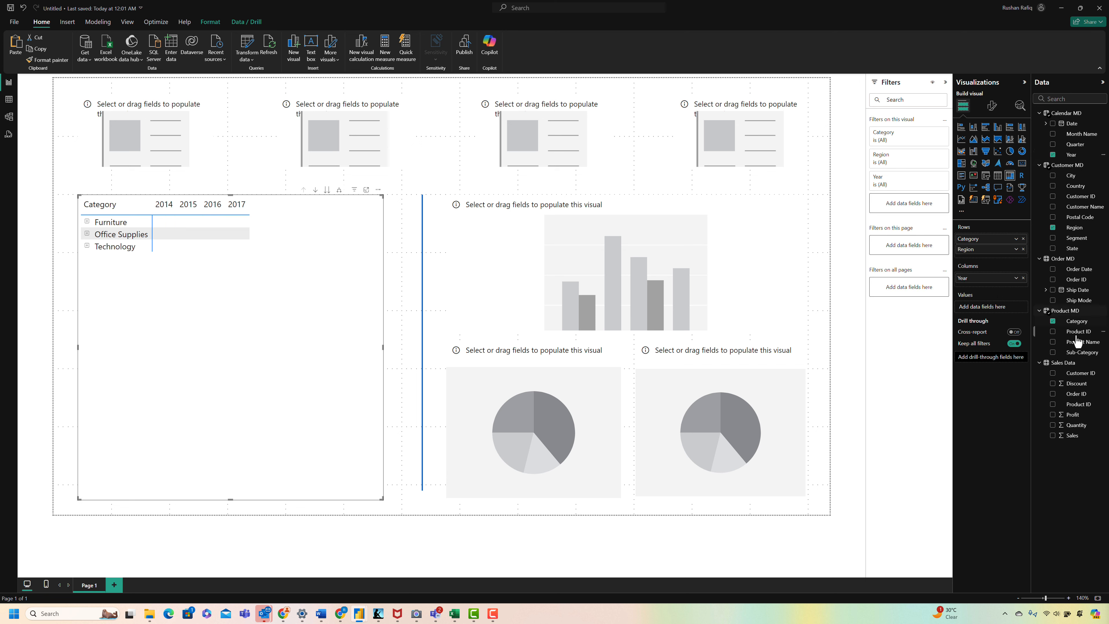
# Step: Add Sales to the matrix values, and build the column chart with Year and Quarter on the X-axis and Sales on the Y-axis
pyautogui.moveTo(1078, 435); pyautogui.dragTo(1000, 310)
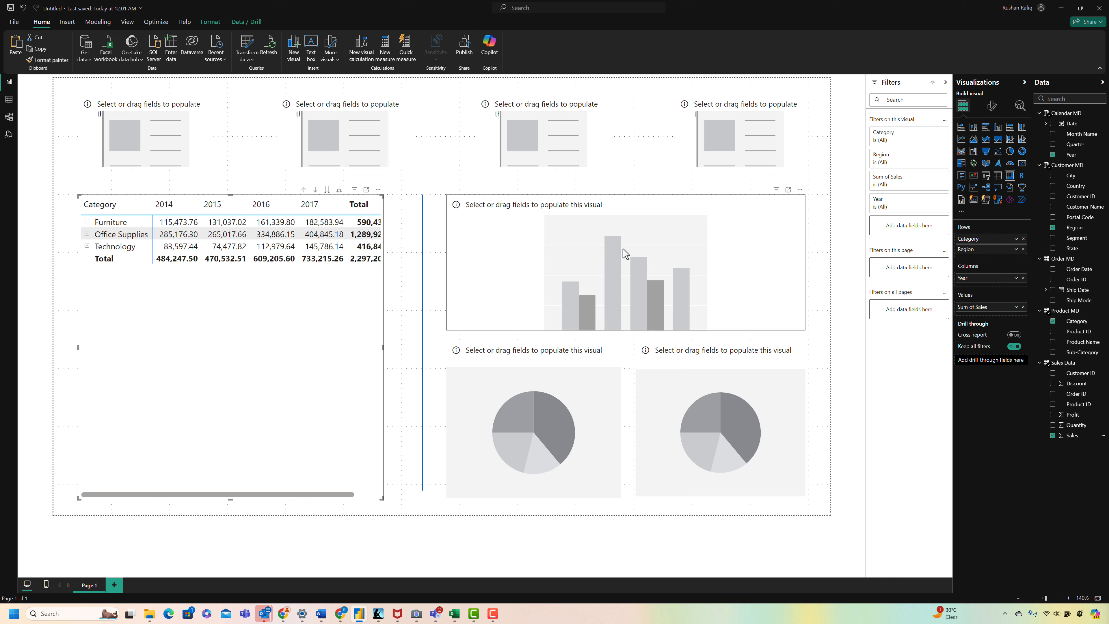
pyautogui.click(587, 270)
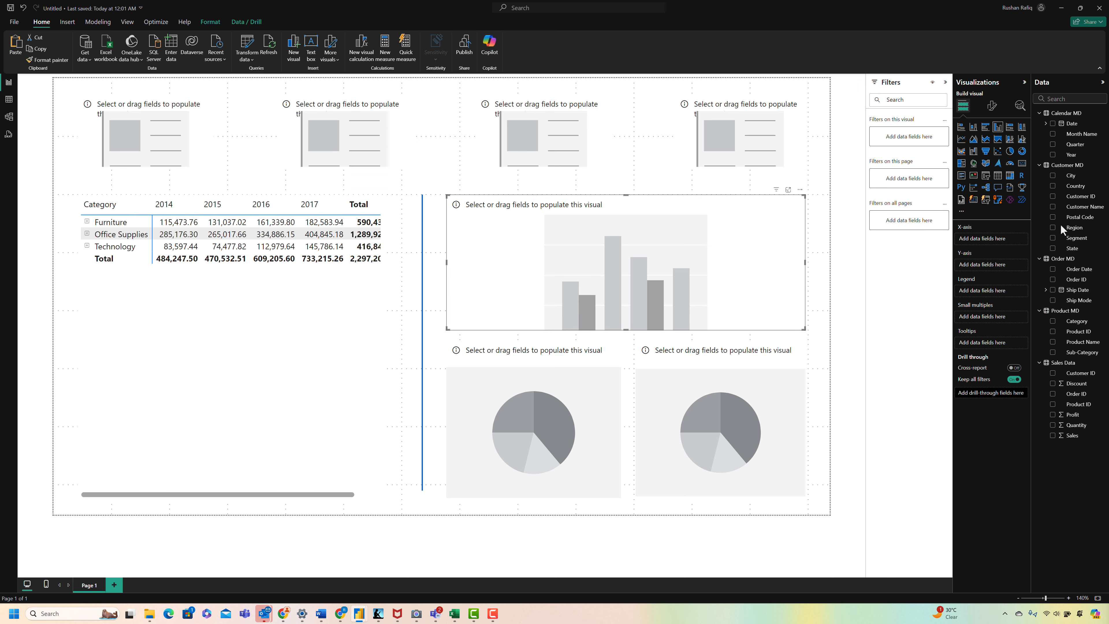
pyautogui.moveTo(1071, 154); pyautogui.dragTo(991, 243)
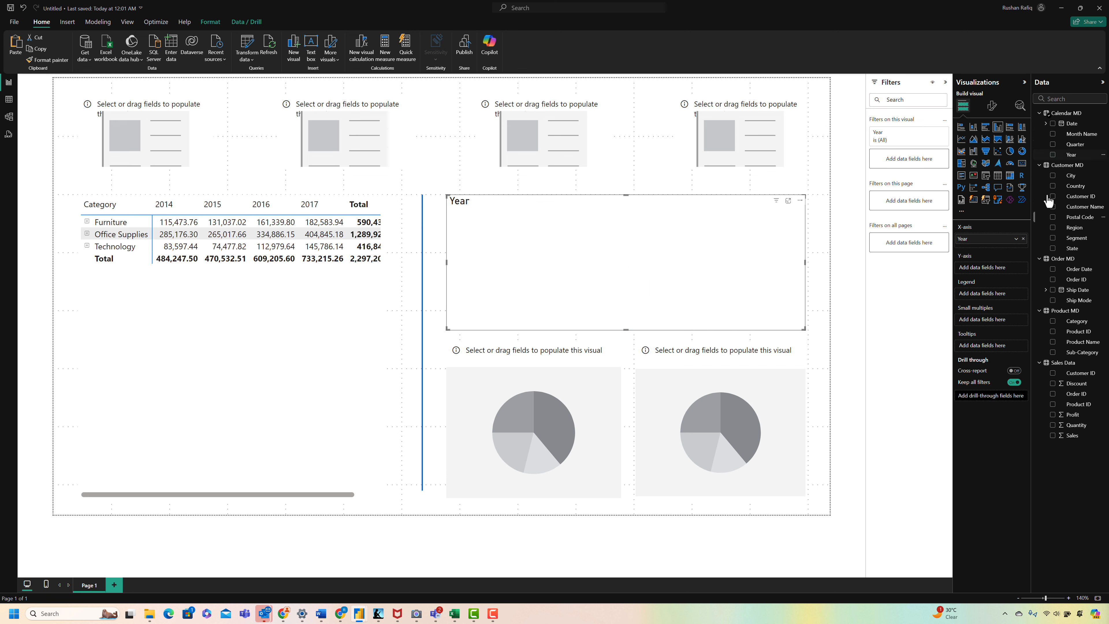
pyautogui.moveTo(1074, 144); pyautogui.dragTo(1001, 252)
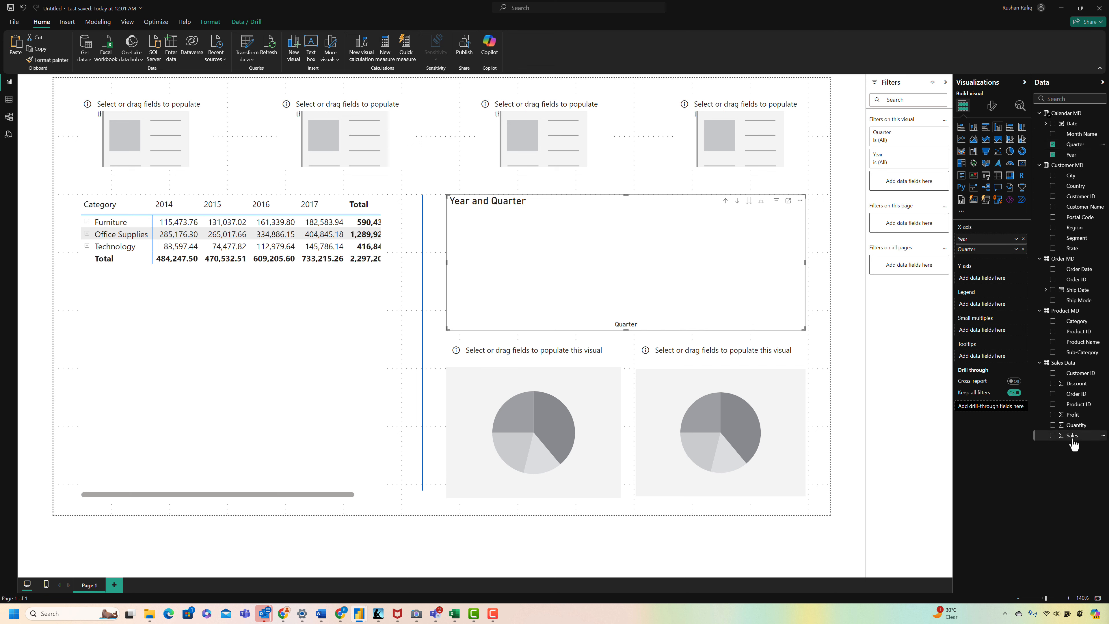
pyautogui.moveTo(1073, 441); pyautogui.dragTo(991, 283)
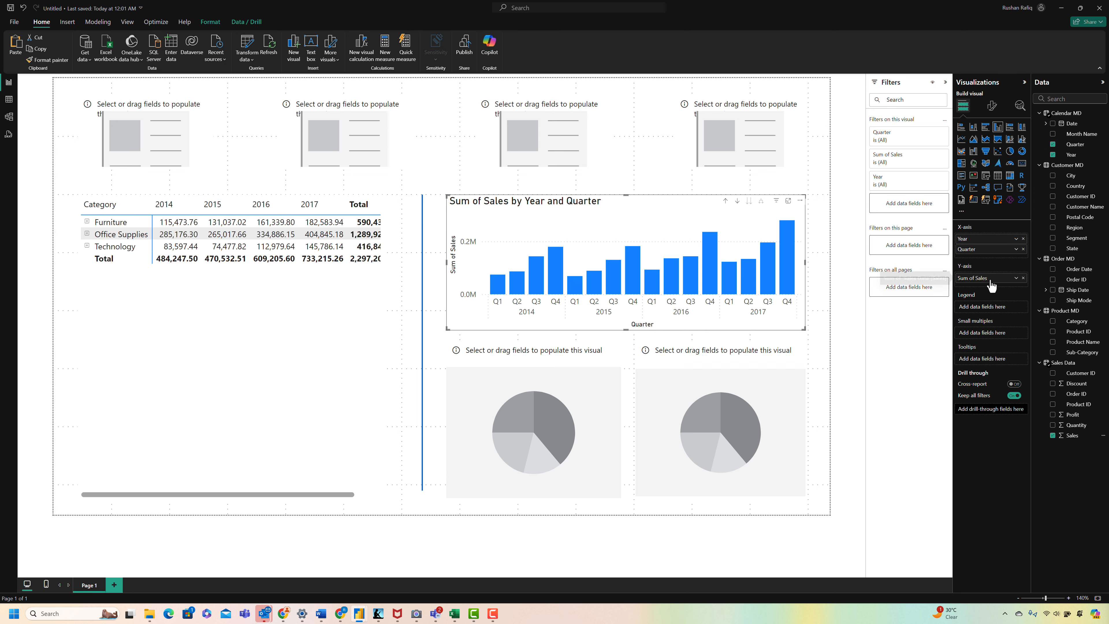
# Step: Fill the two pie charts with Region as legend, using Sales as values in the first and Profit in the second
pyautogui.click(570, 431)
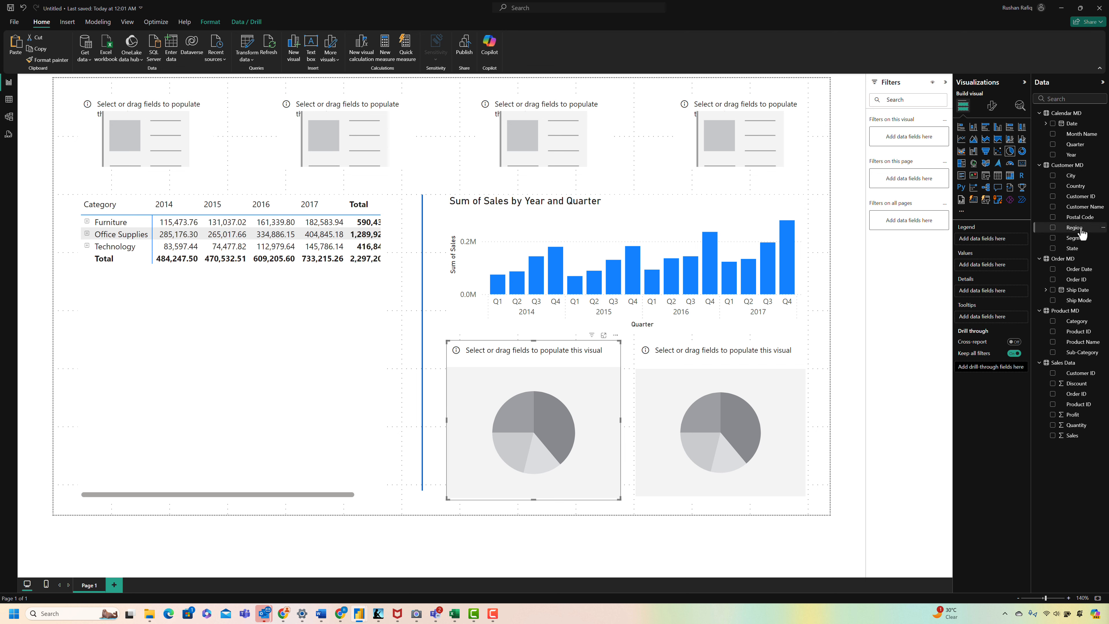
pyautogui.moveTo(1081, 233); pyautogui.dragTo(999, 242)
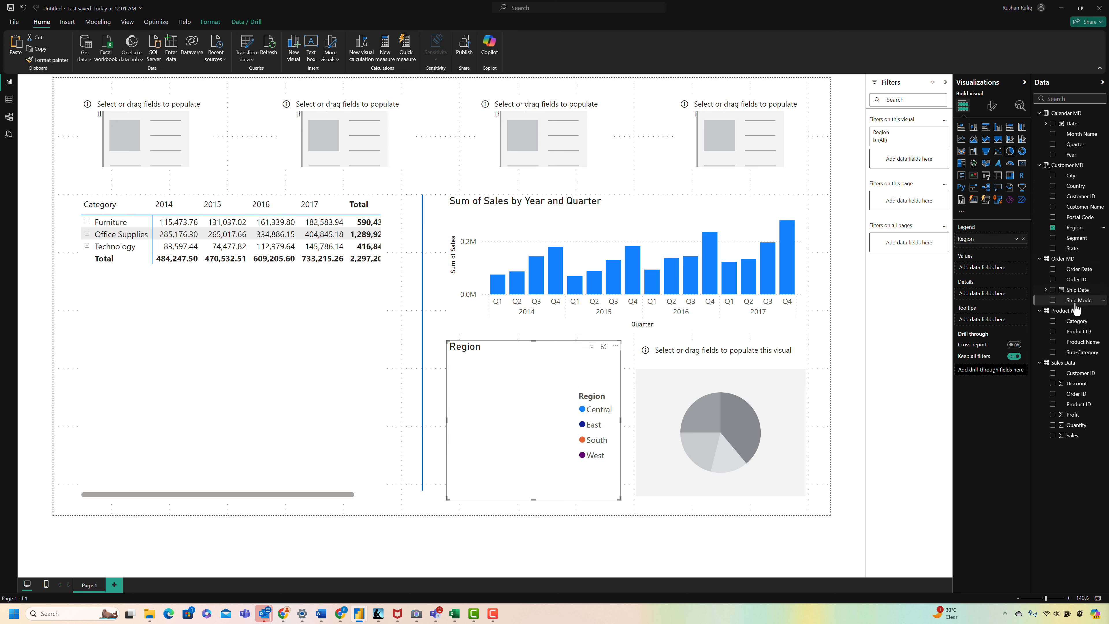
pyautogui.moveTo(1075, 443); pyautogui.dragTo(998, 275)
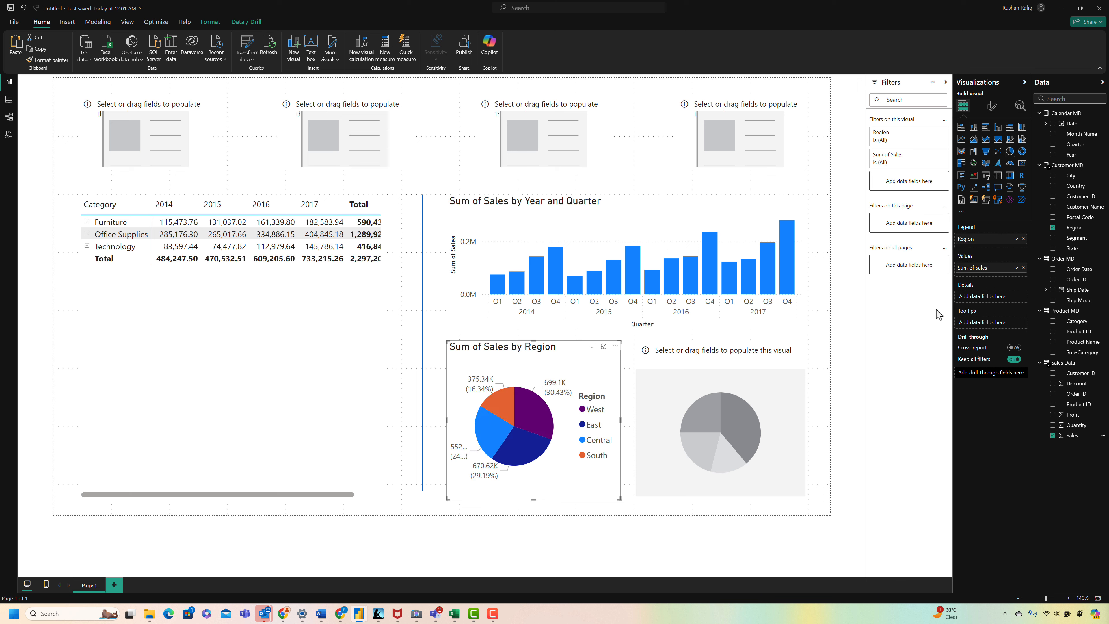
pyautogui.click(778, 411)
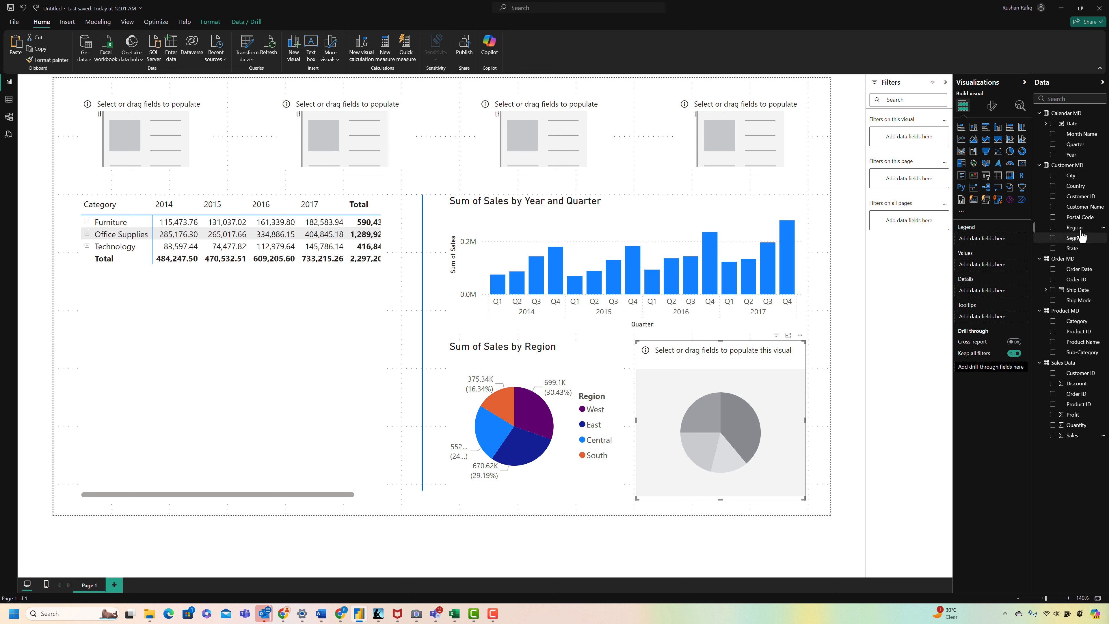
pyautogui.moveTo(1074, 227); pyautogui.dragTo(999, 241)
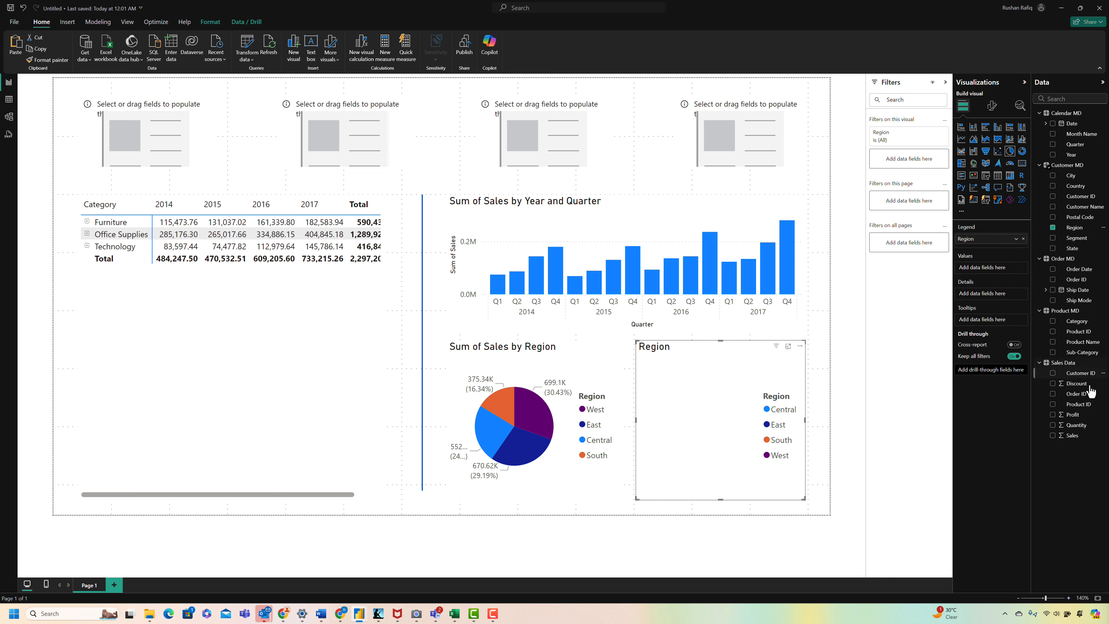
pyautogui.moveTo(1073, 414); pyautogui.dragTo(986, 268)
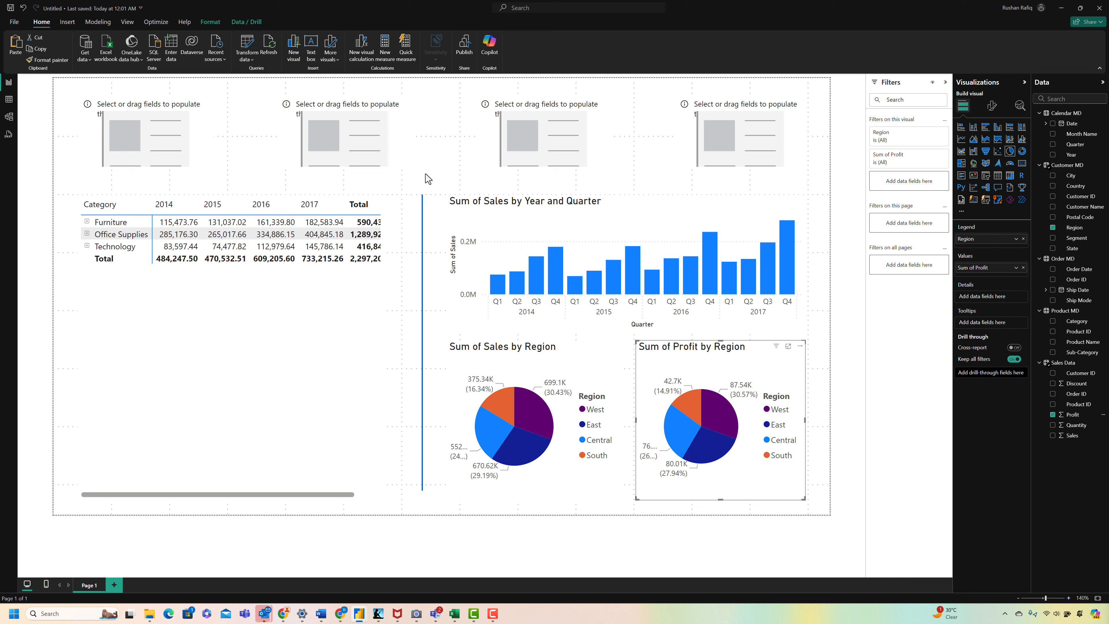
pyautogui.click(432, 183)
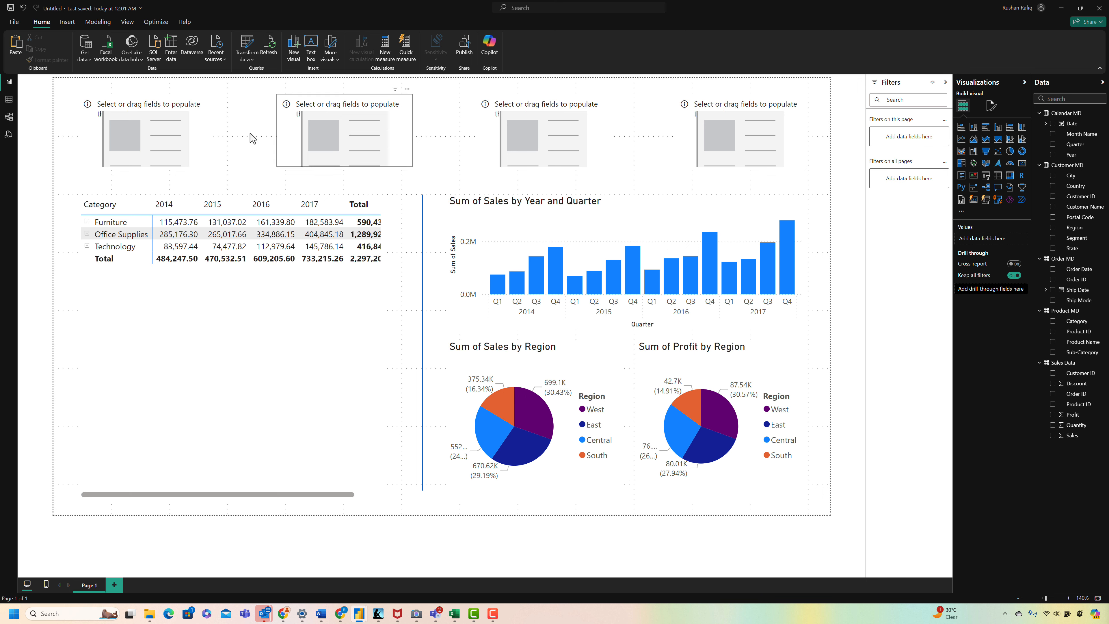
# Step: Populate the four cards above the charts, in order, with Sales, Quantity, Profit and Discount from Sales Data
pyautogui.click(177, 131)
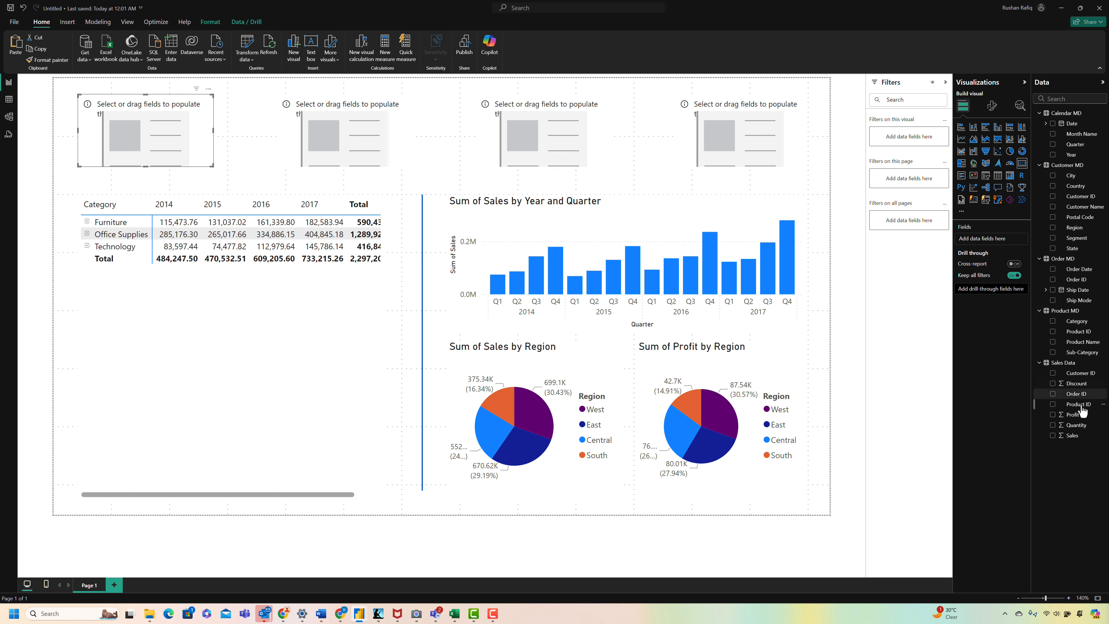
pyautogui.moveTo(1079, 439); pyautogui.dragTo(1011, 247)
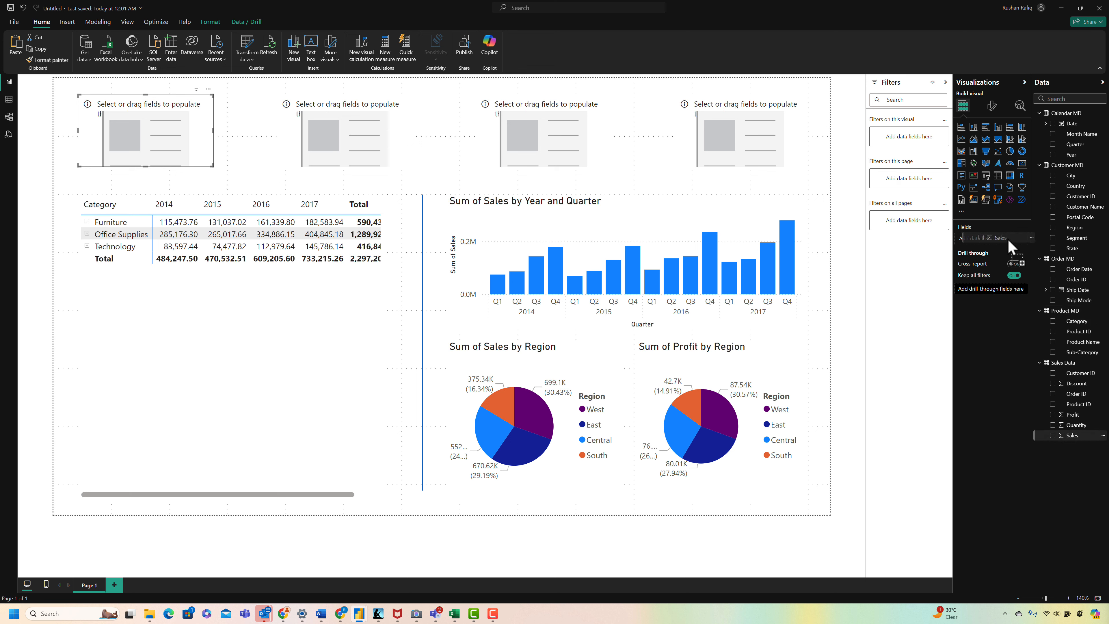
pyautogui.click(406, 161)
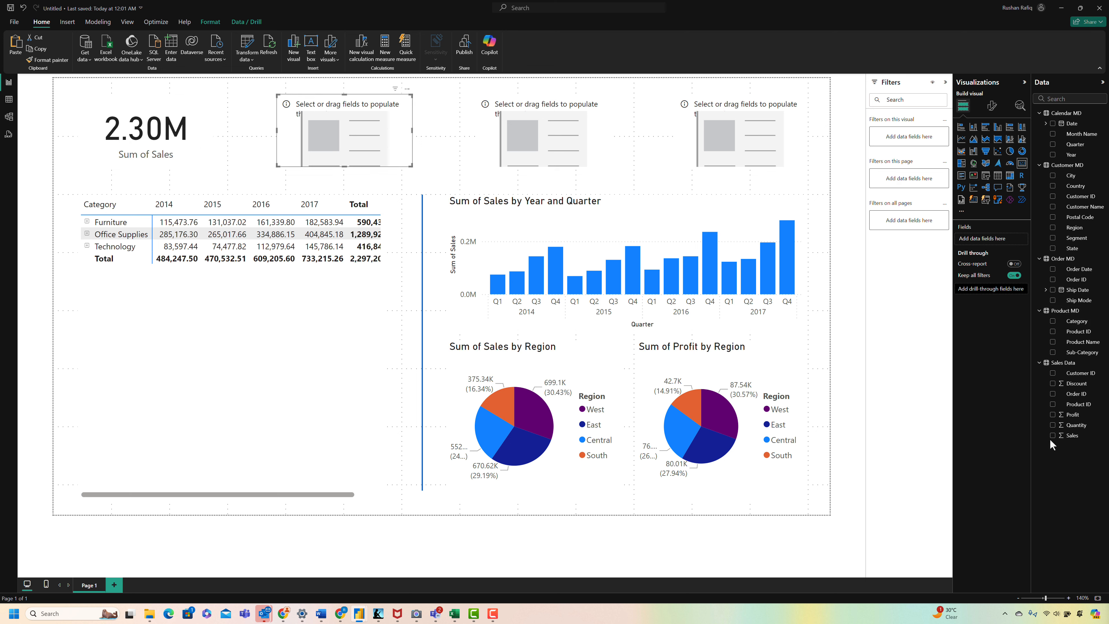
pyautogui.moveTo(1072, 425); pyautogui.dragTo(375, 151)
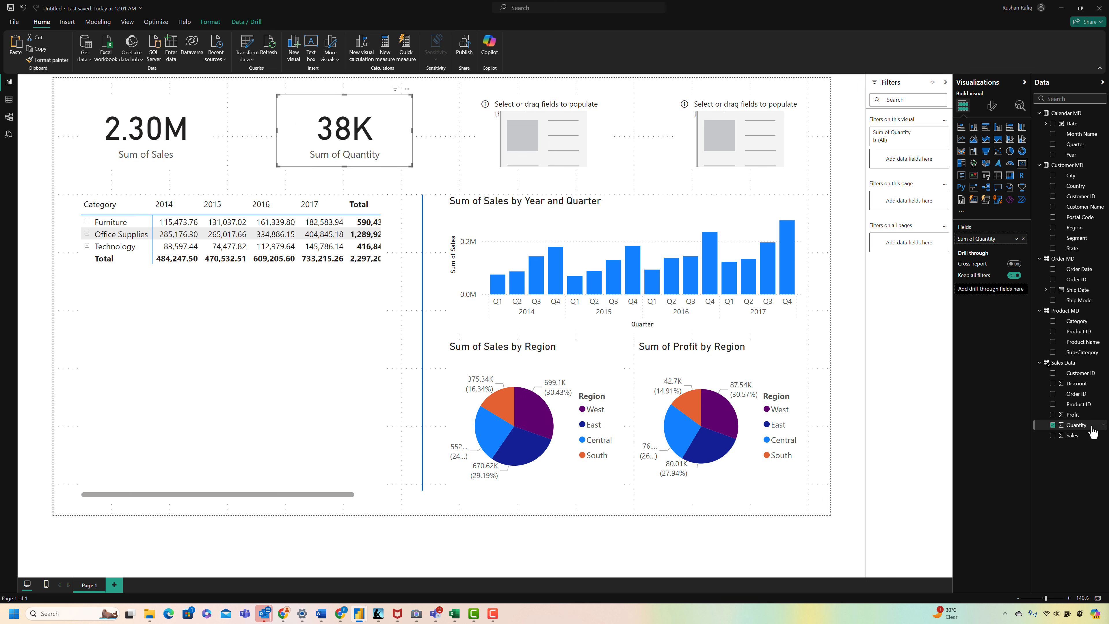
pyautogui.click(493, 96)
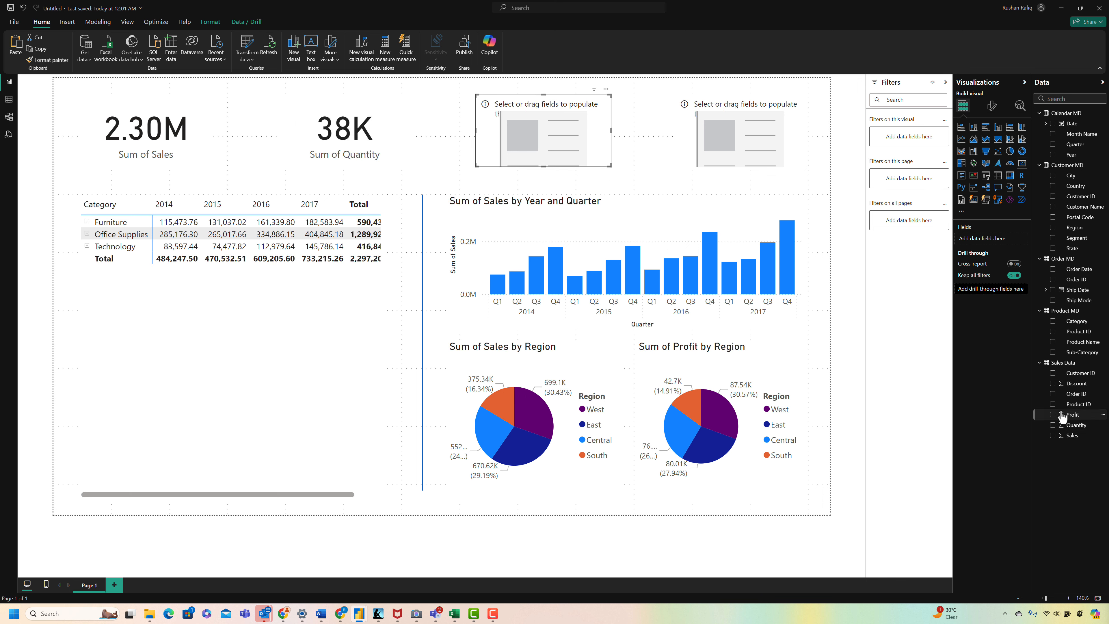
pyautogui.moveTo(1062, 418); pyautogui.dragTo(541, 144)
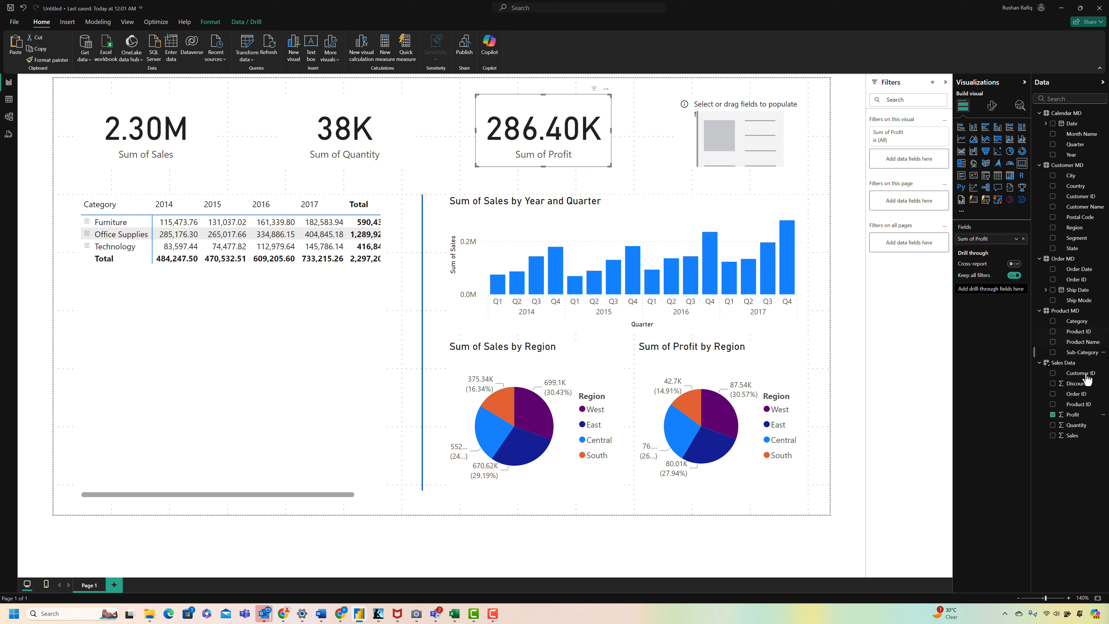
pyautogui.click(698, 140)
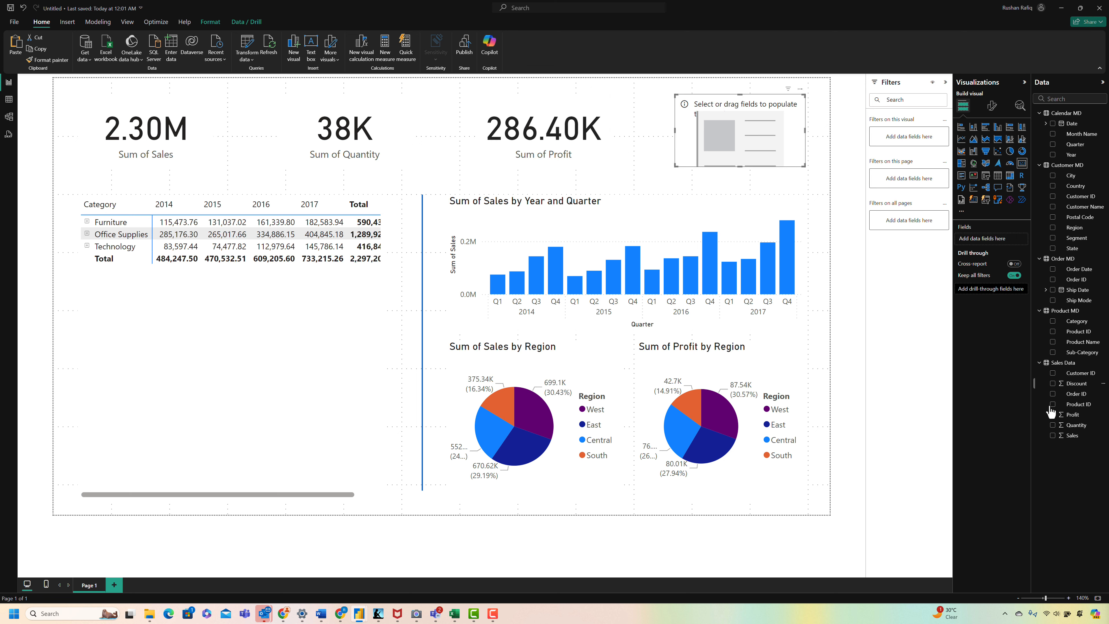
pyautogui.moveTo(1065, 384); pyautogui.dragTo(755, 148)
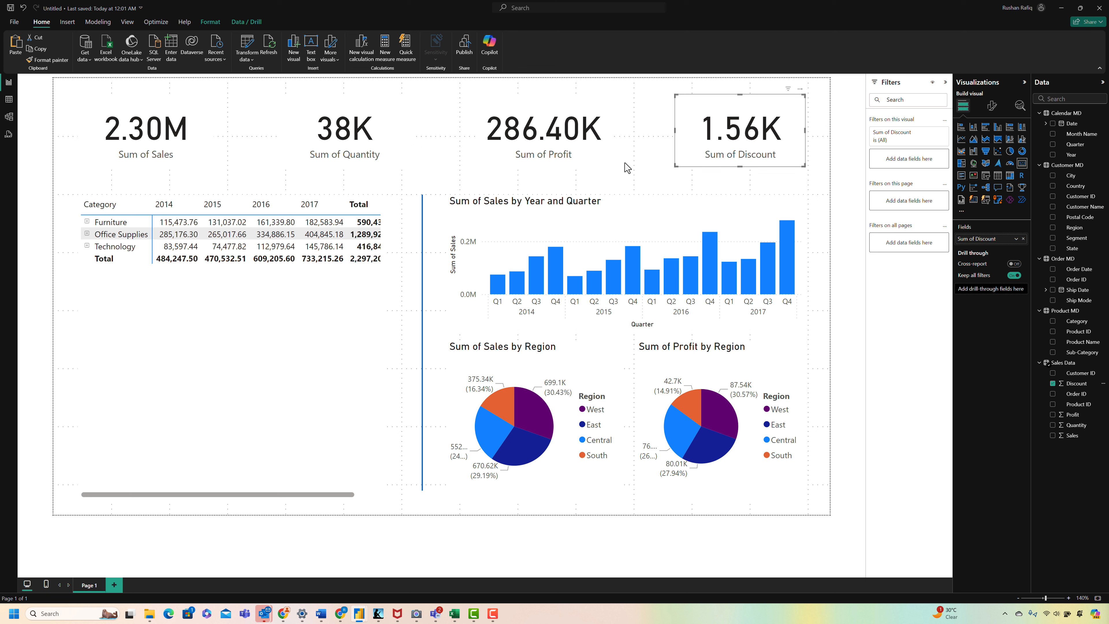
pyautogui.click(484, 179)
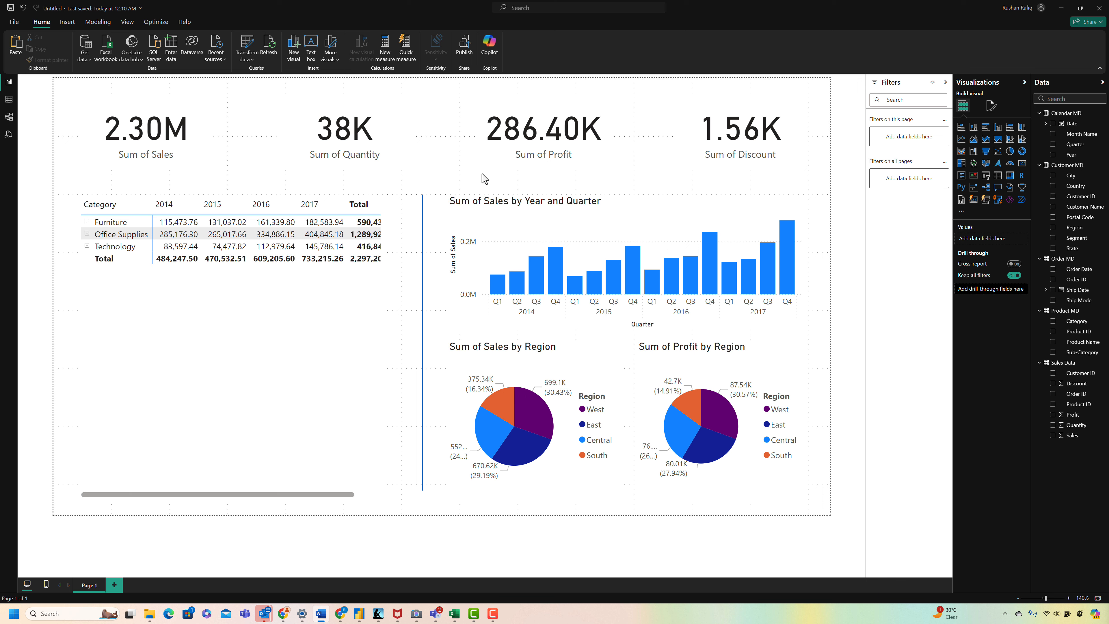
pyautogui.click(481, 174)
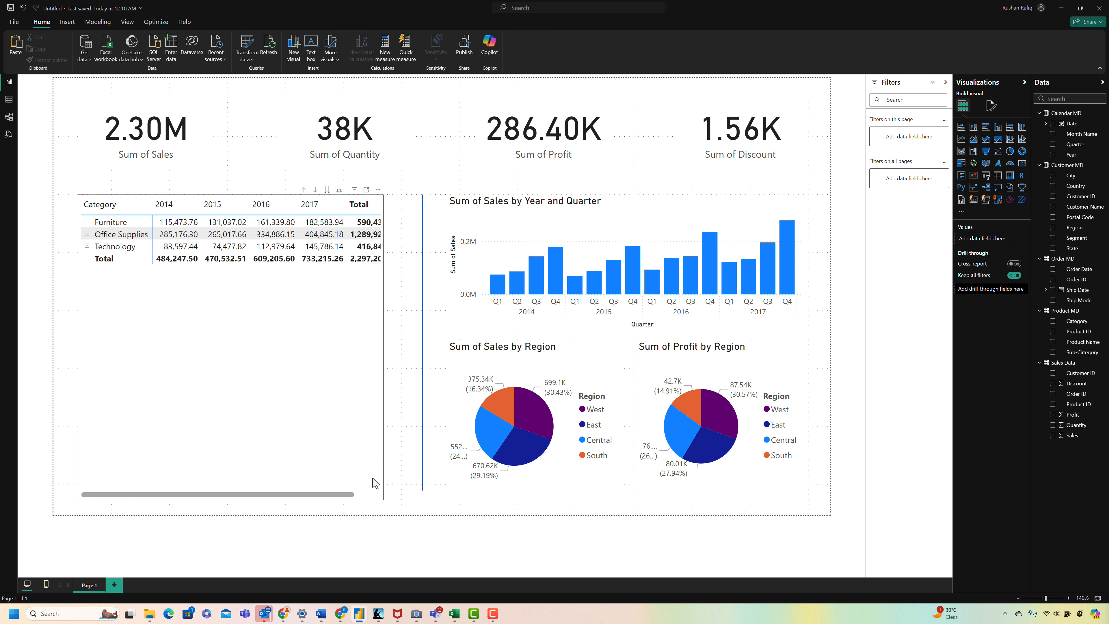
# Step: Format the sales matrix with a global font size of 8 and larger row padding
pyautogui.click(348, 497)
pyautogui.click(991, 106)
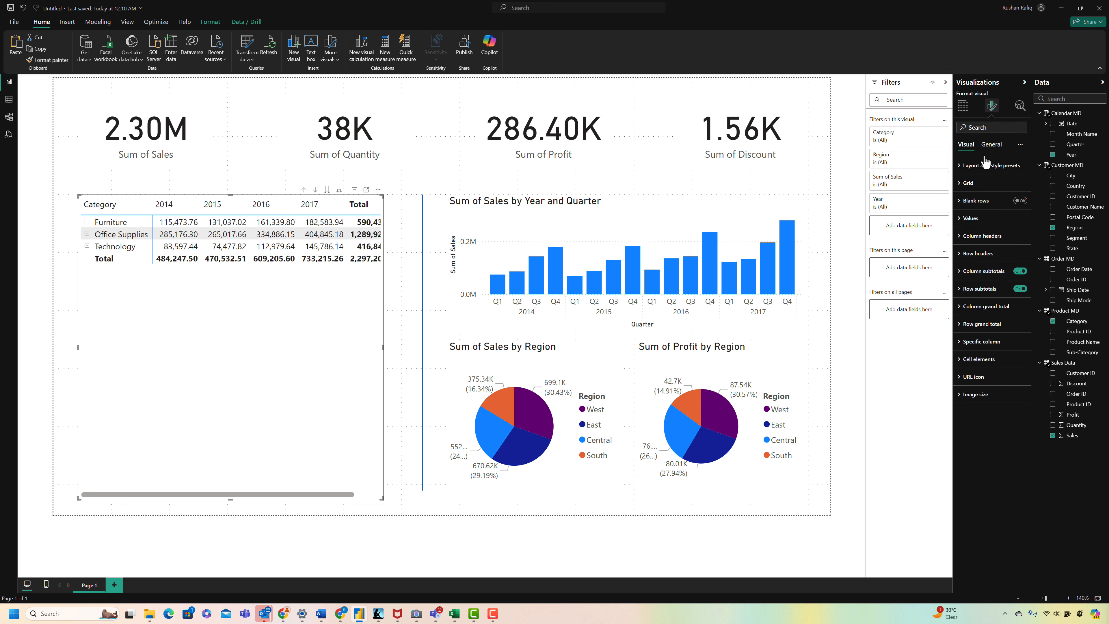
pyautogui.click(987, 195)
pyautogui.click(985, 226)
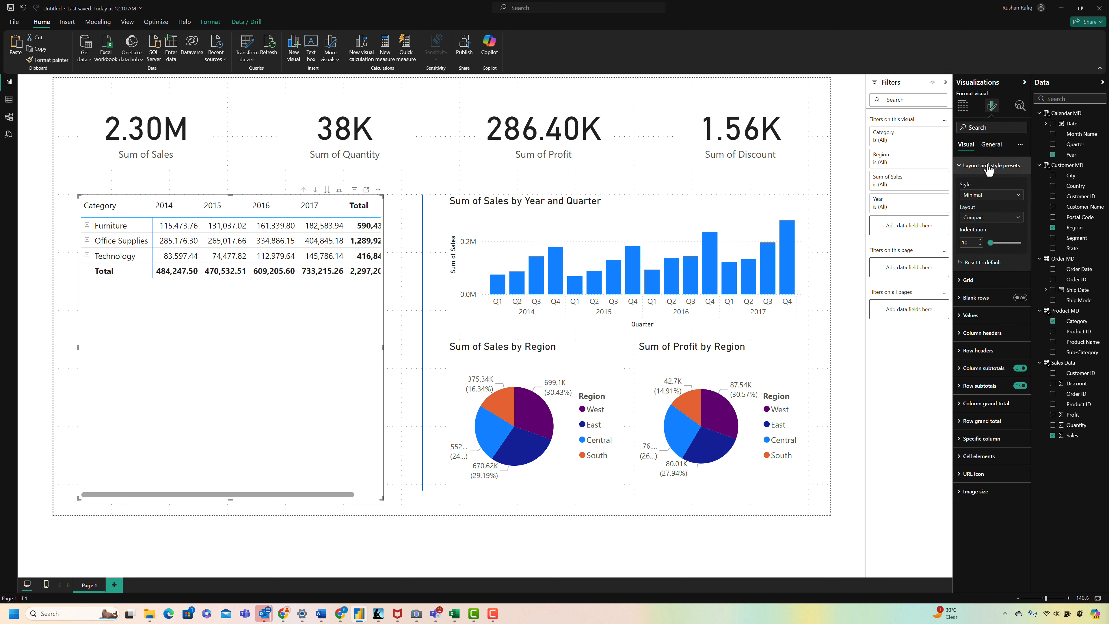
pyautogui.click(985, 127)
pyautogui.write('global fon')
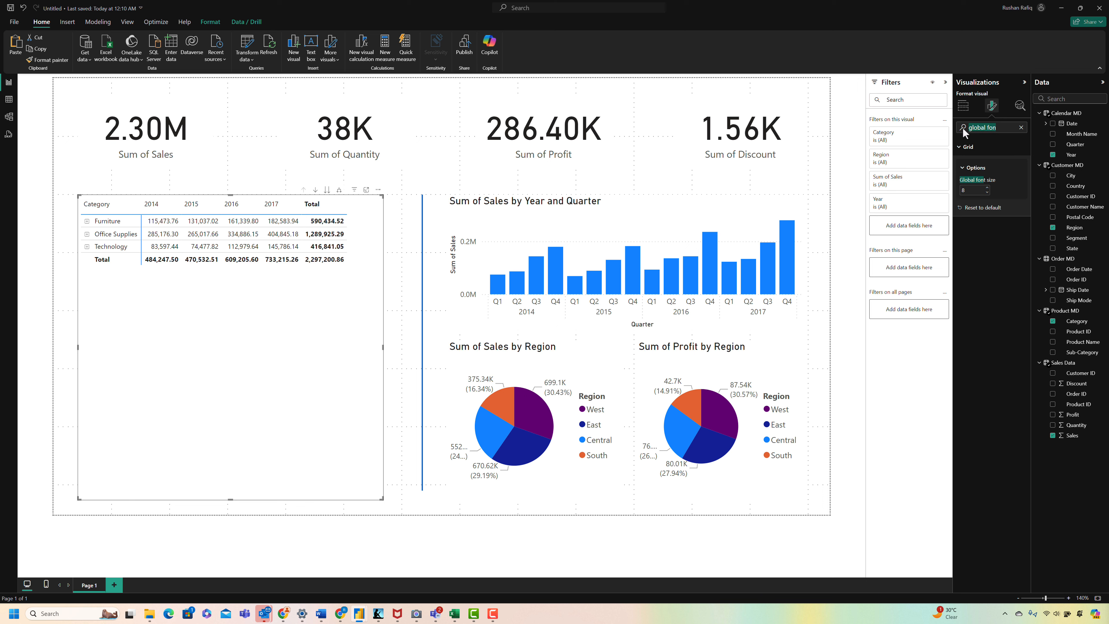
pyautogui.write('row padding')
pyautogui.click(987, 188)
pyautogui.click(401, 234)
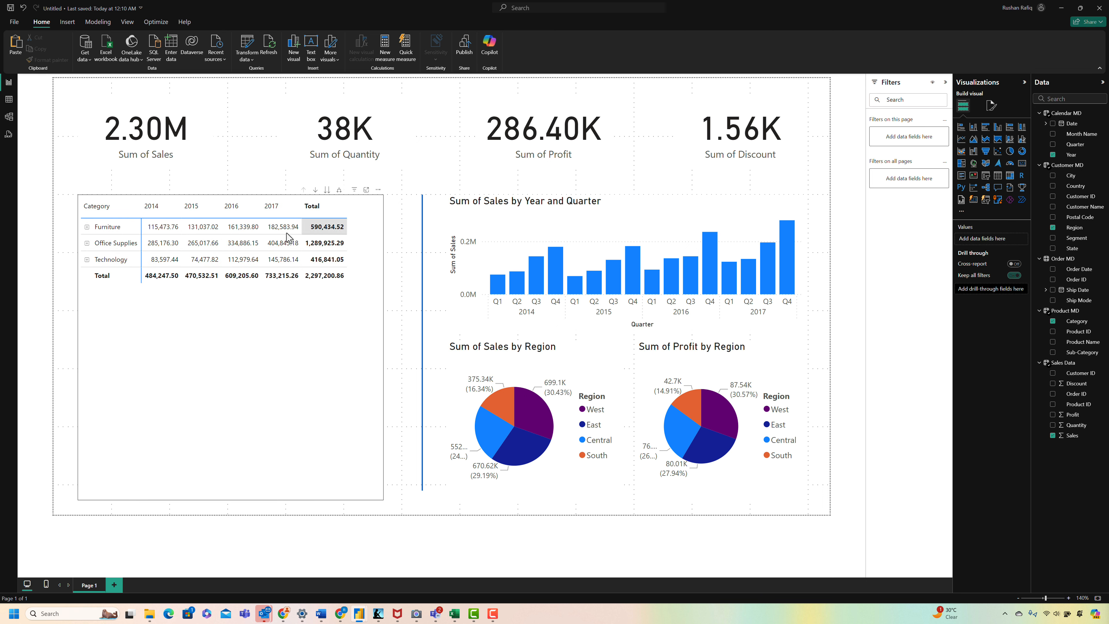
# Step: Expand Furniture, Office Supplies and Technology in the matrix to show their regions
pyautogui.click(87, 229)
pyautogui.click(87, 308)
pyautogui.click(87, 390)
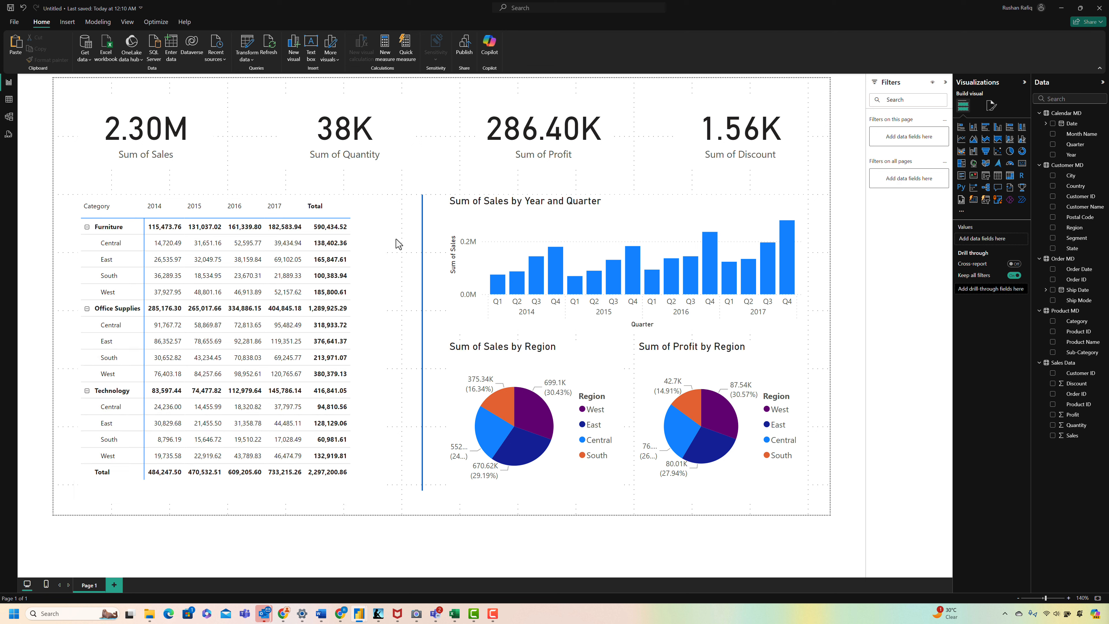
# Step: Right-align the matrix's column headers while keeping the Category title left-aligned
pyautogui.click(376, 233)
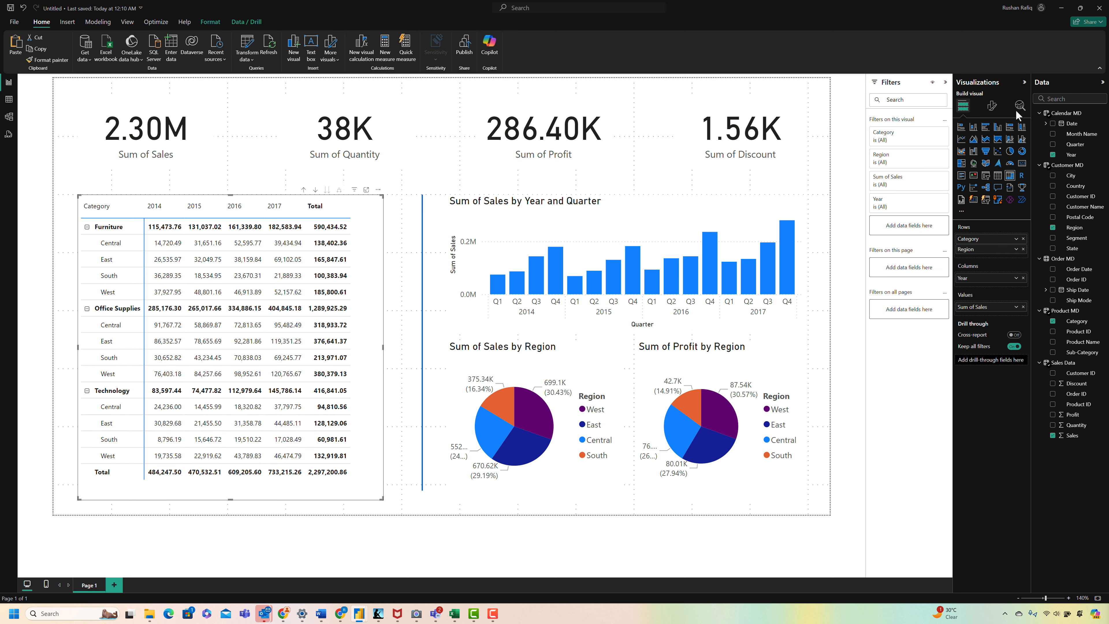
pyautogui.click(991, 105)
pyautogui.click(988, 127)
pyautogui.write('column header')
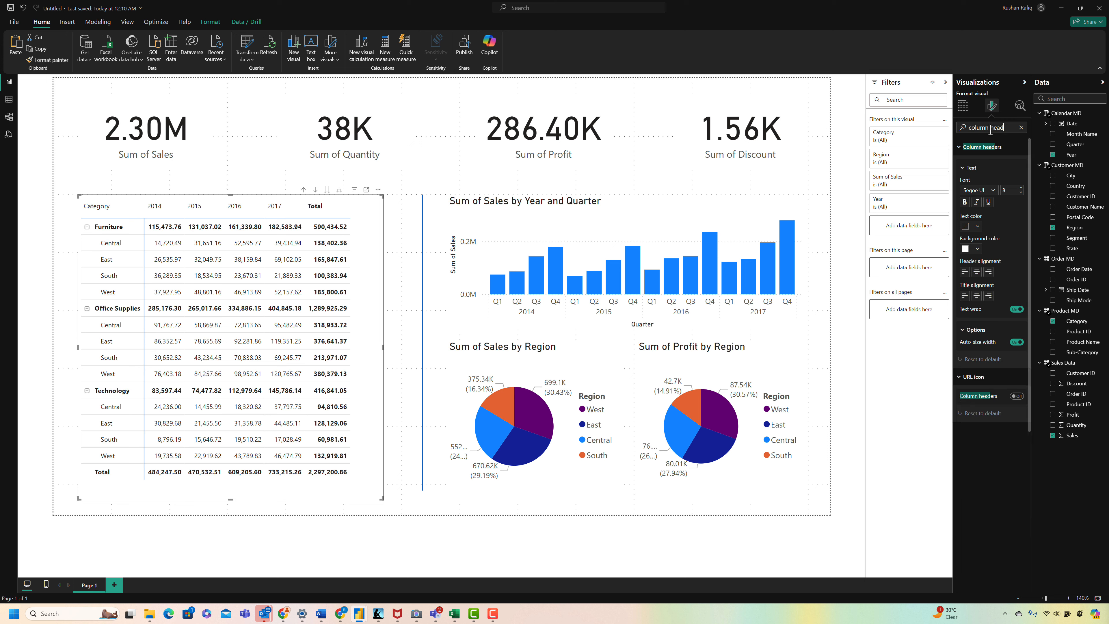
pyautogui.click(988, 272)
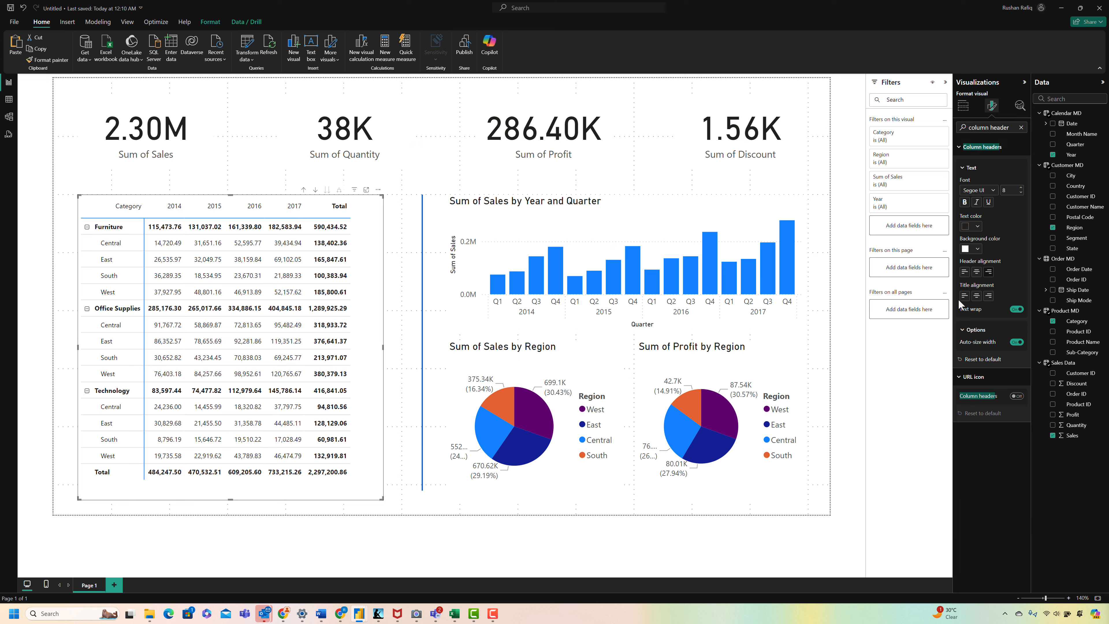
pyautogui.click(1020, 127)
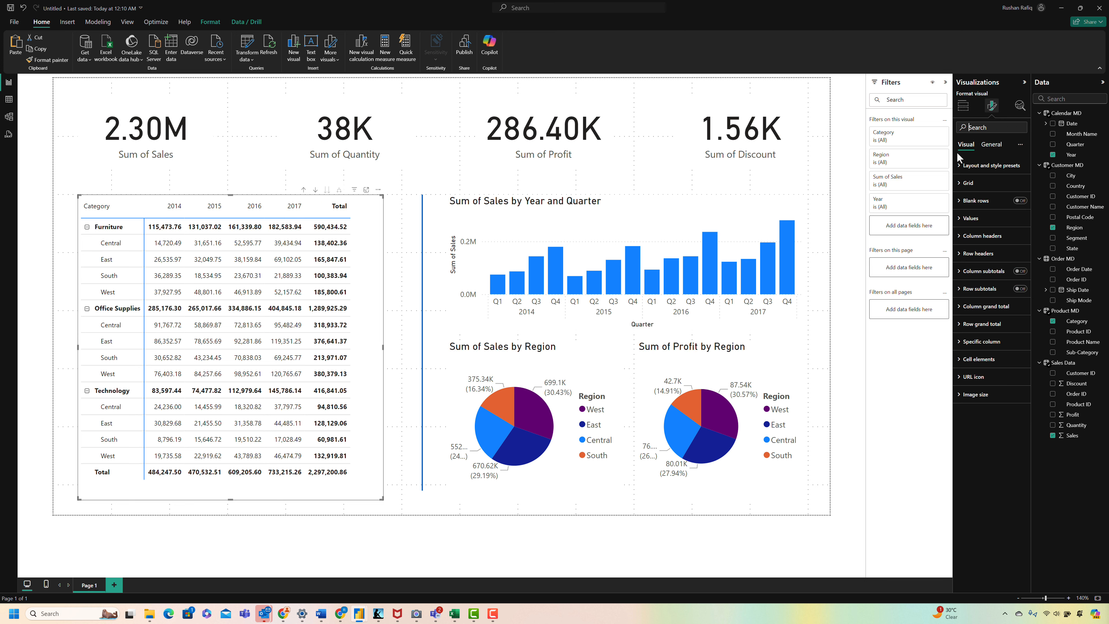
pyautogui.click(398, 255)
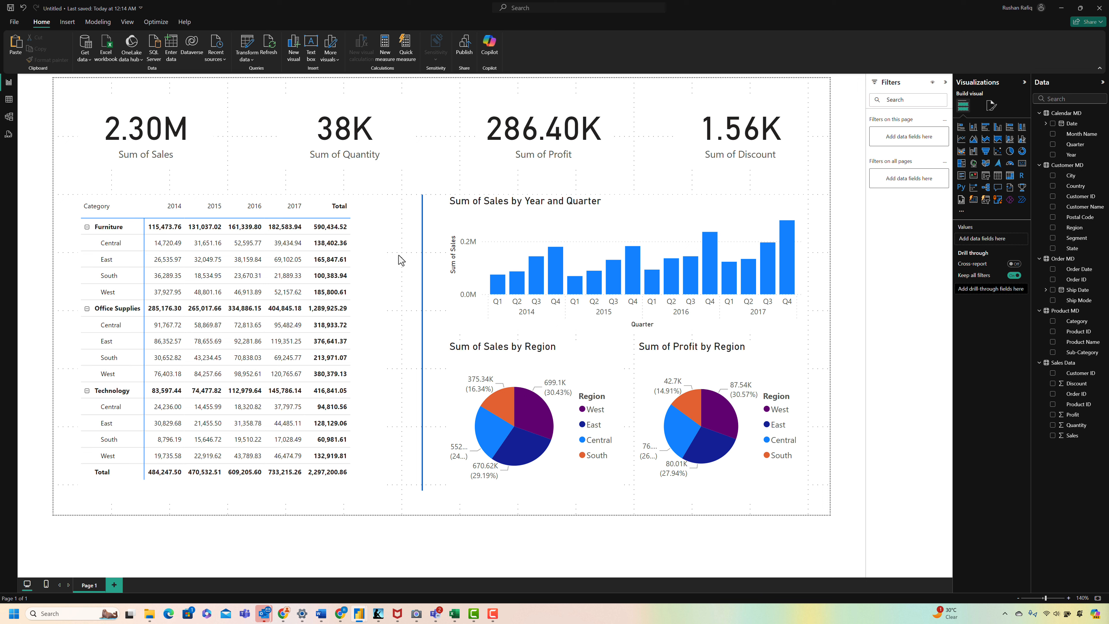
# Step: Set the font size of the column chart's X-axis values to 8 and turn off the X-axis title
pyautogui.click(496, 210)
pyautogui.click(992, 108)
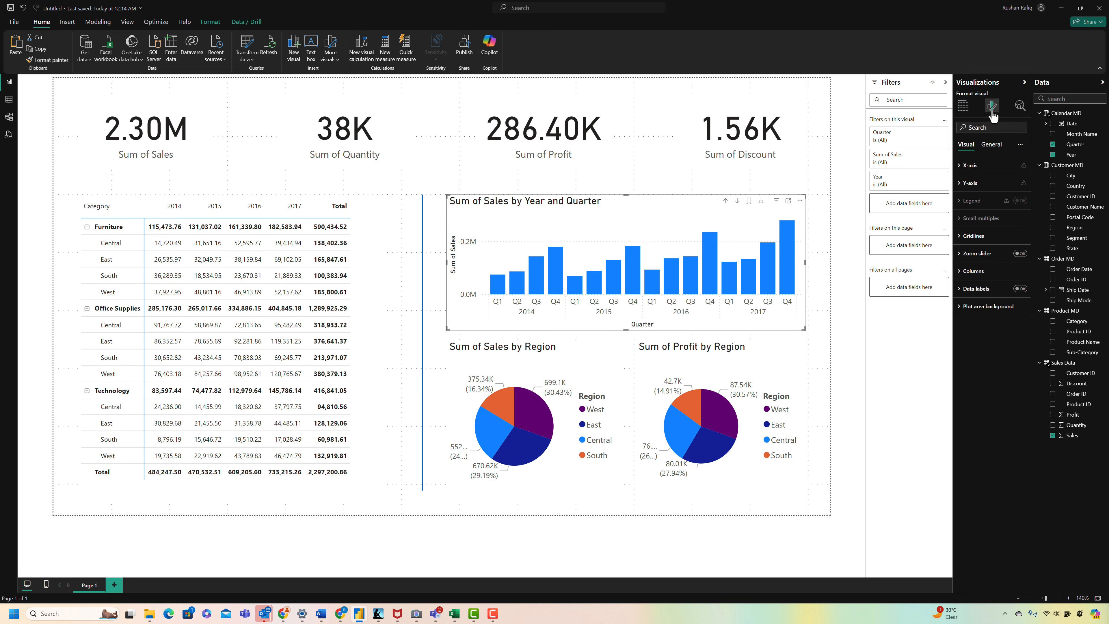
pyautogui.click(1000, 165)
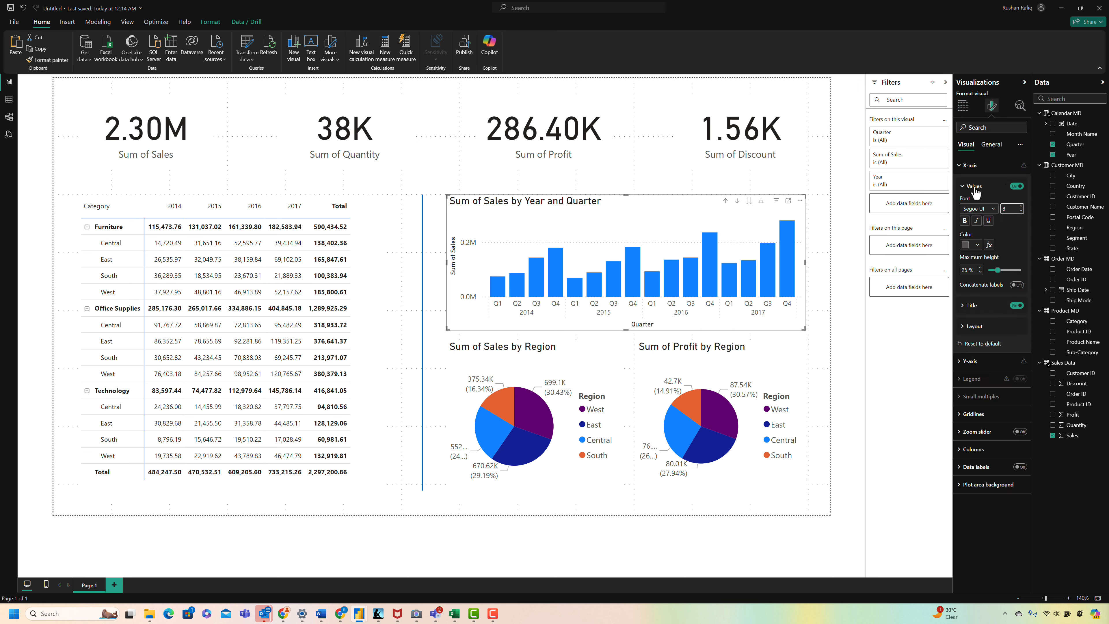
pyautogui.click(974, 188)
pyautogui.click(1016, 208)
pyautogui.click(974, 167)
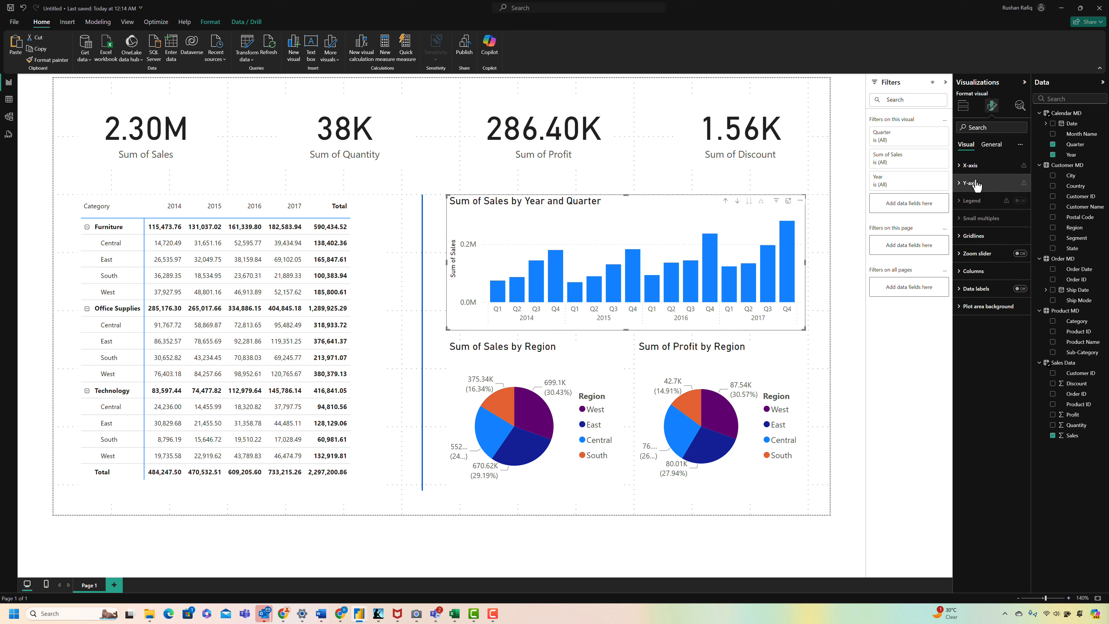
# Step: Set the font size of the column chart's Y-axis values to 8 and turn off the Y-axis title
pyautogui.click(973, 184)
pyautogui.click(1017, 315)
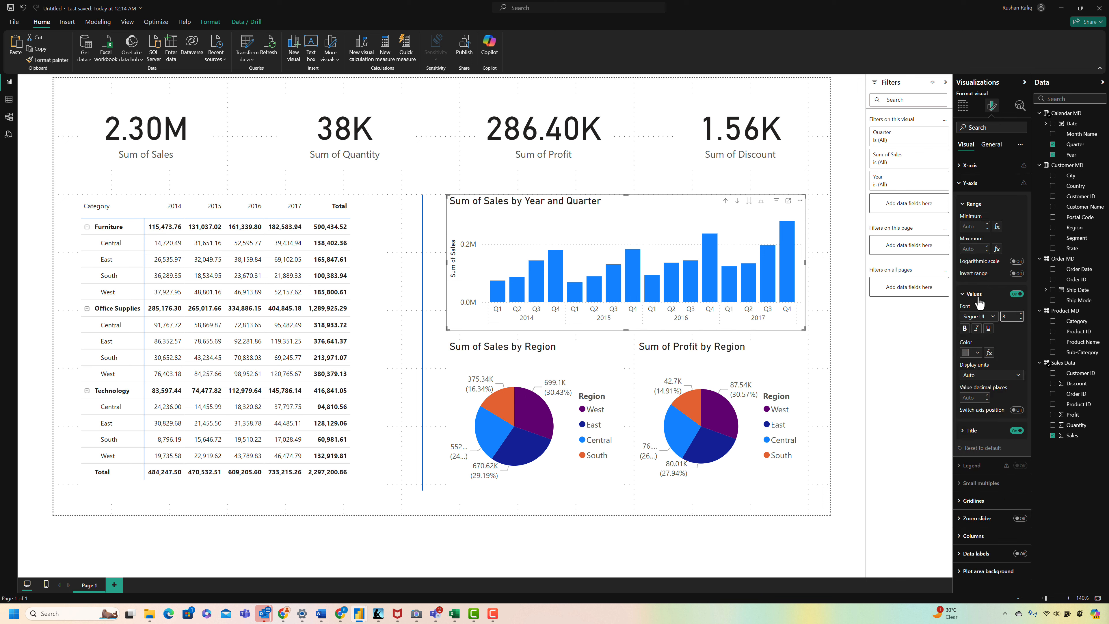
pyautogui.click(971, 187)
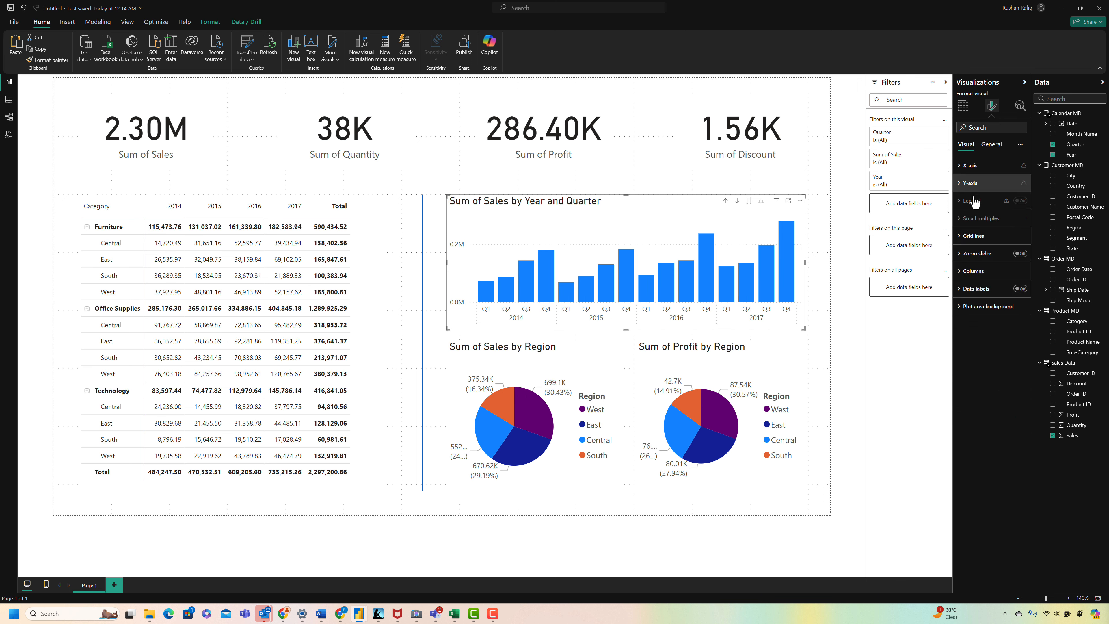
# Step: Turn off the horizontal and vertical gridlines of the column chart
pyautogui.click(974, 236)
pyautogui.click(1017, 258)
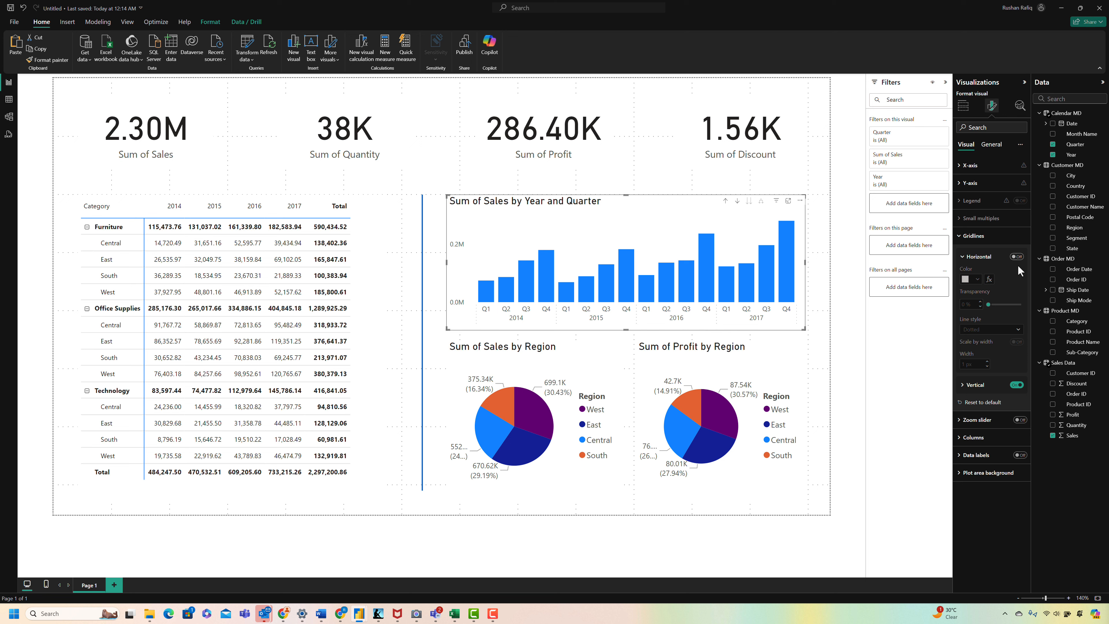
pyautogui.click(1016, 385)
pyautogui.click(974, 236)
# Step: Set the column chart's space between categories to 30% and its title font size to 12
pyautogui.click(977, 271)
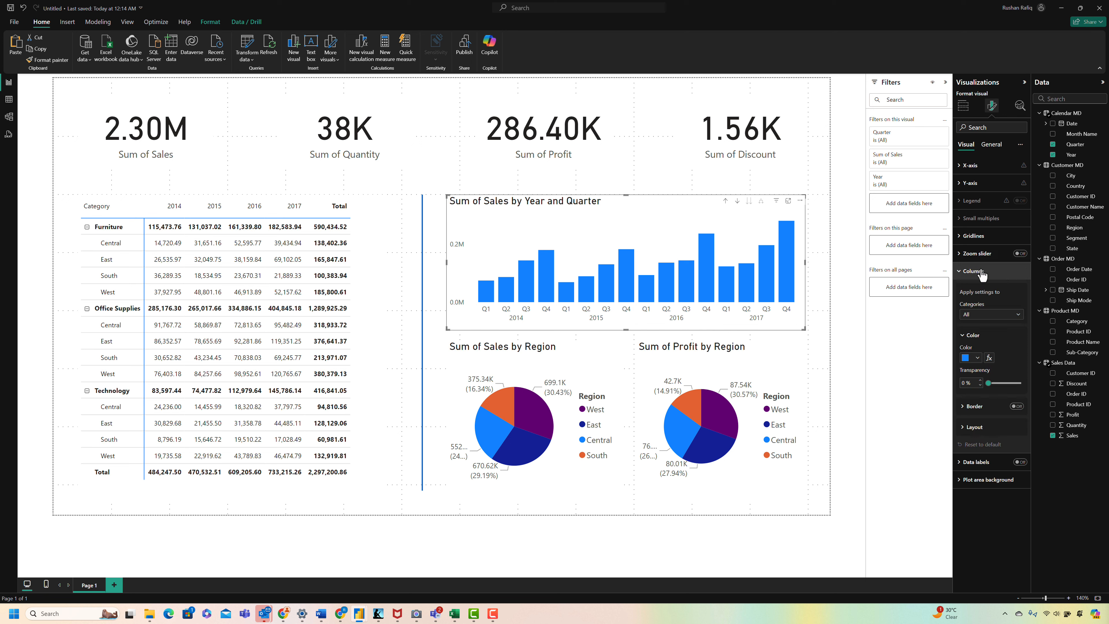
pyautogui.click(988, 430)
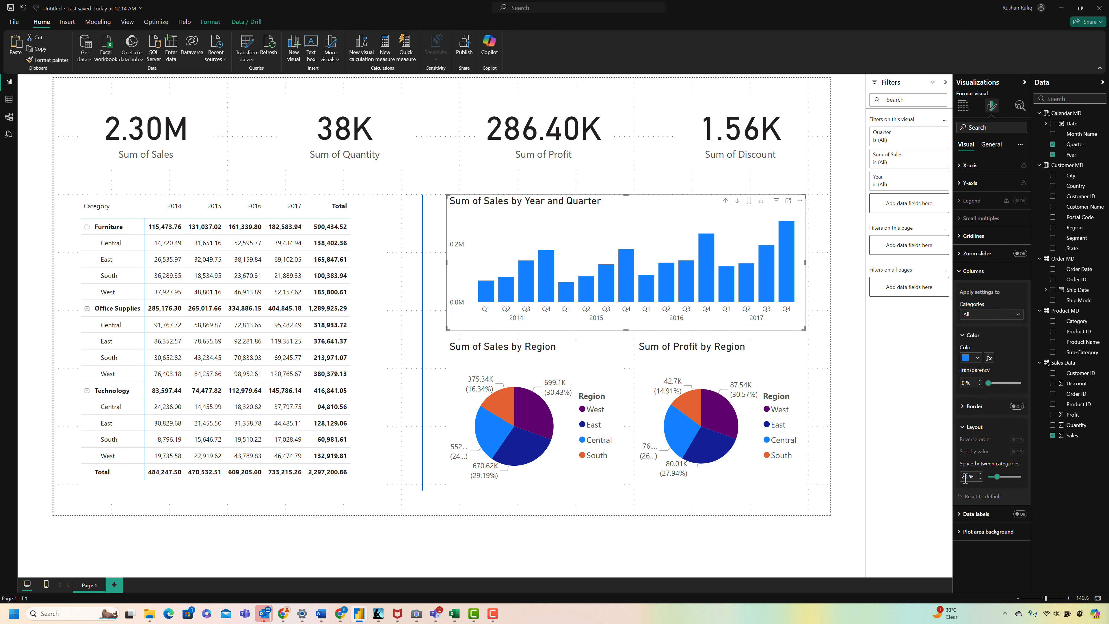
pyautogui.write('30')
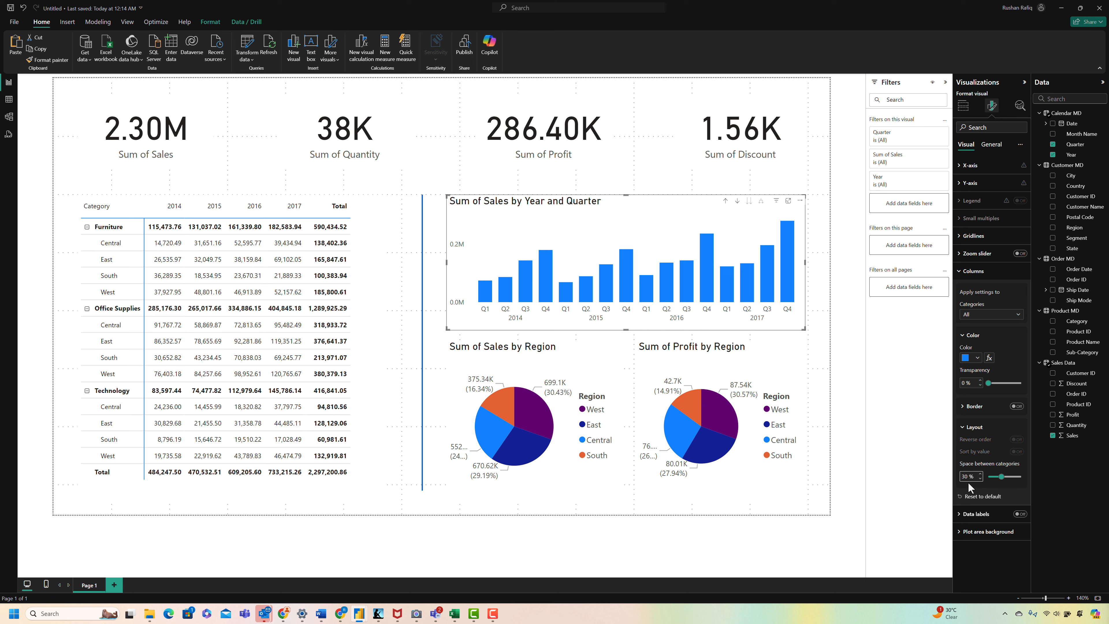
pyautogui.click(991, 145)
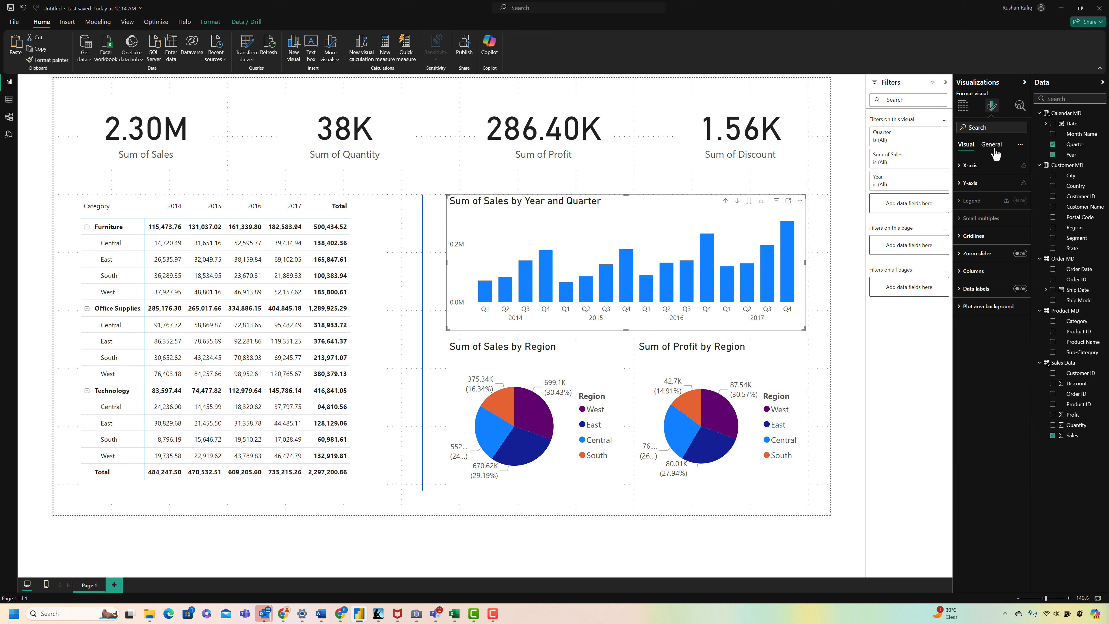
pyautogui.click(977, 182)
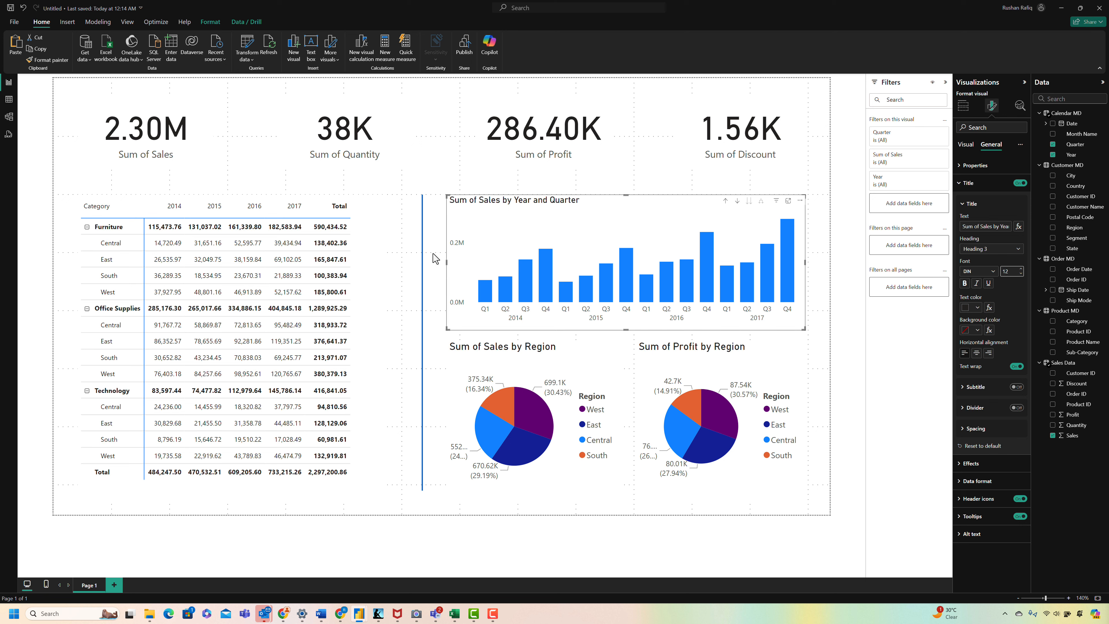
# Step: Turn on data labels for the column chart with a value font size of 8
pyautogui.click(965, 144)
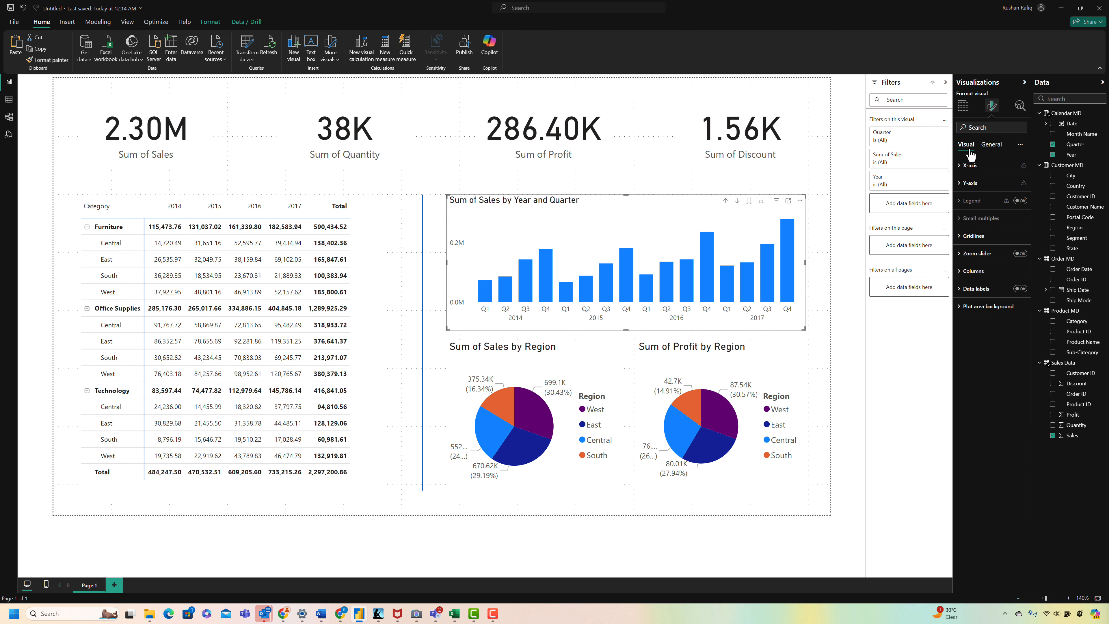
pyautogui.click(1019, 288)
pyautogui.click(976, 288)
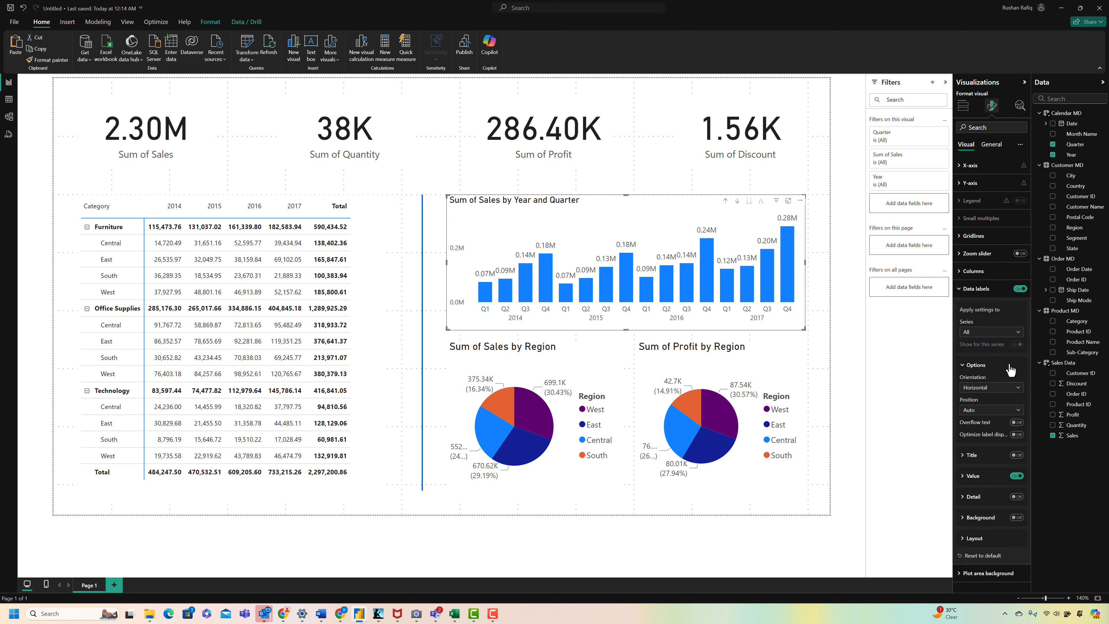
pyautogui.click(973, 476)
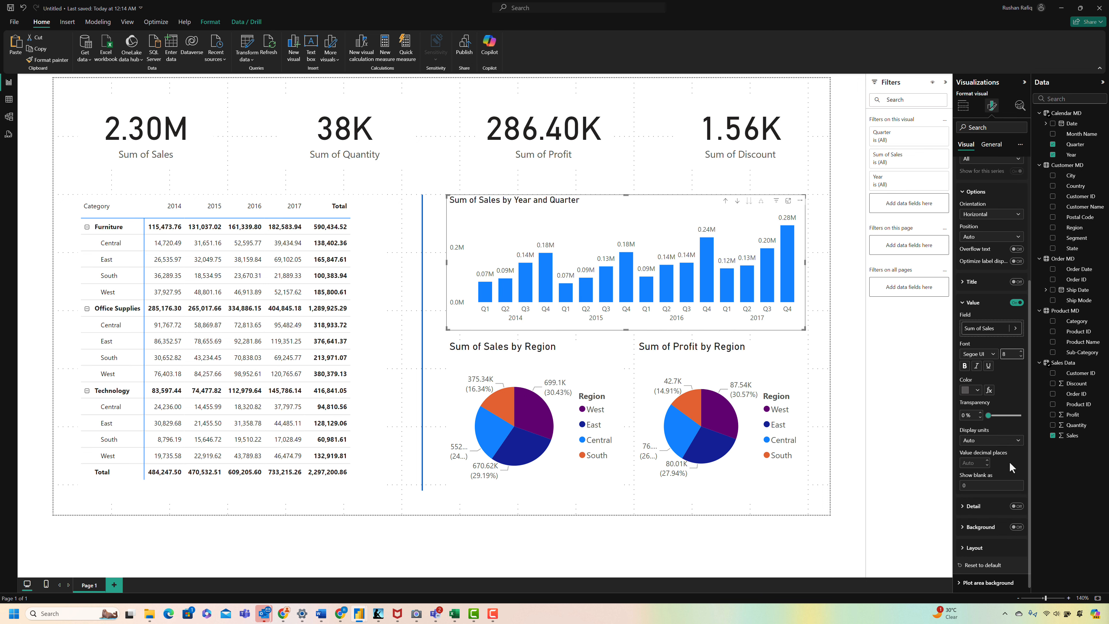
pyautogui.click(974, 201)
pyautogui.click(435, 191)
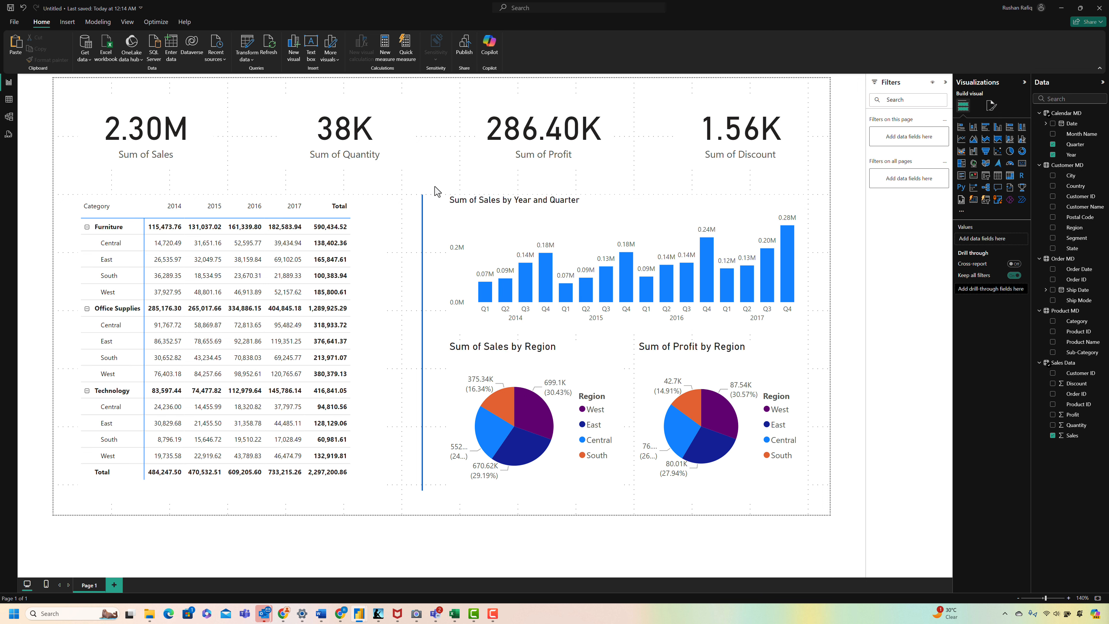
# Step: Show only percent of total in the Sum of Sales by Region pie's detail labels, with a font size of 8
pyautogui.click(496, 356)
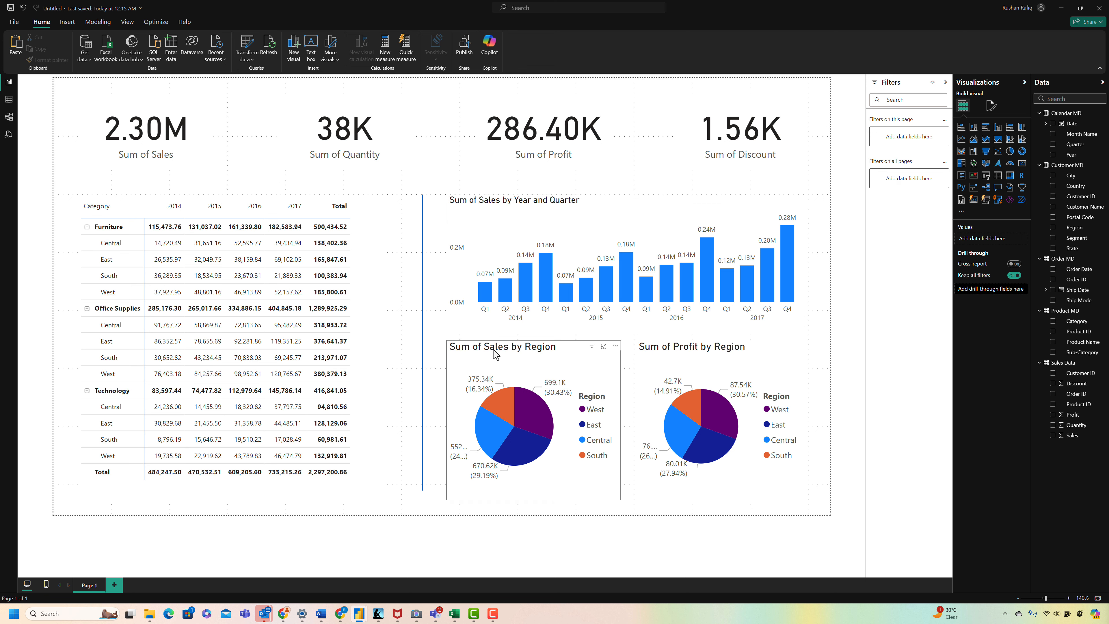
pyautogui.click(992, 107)
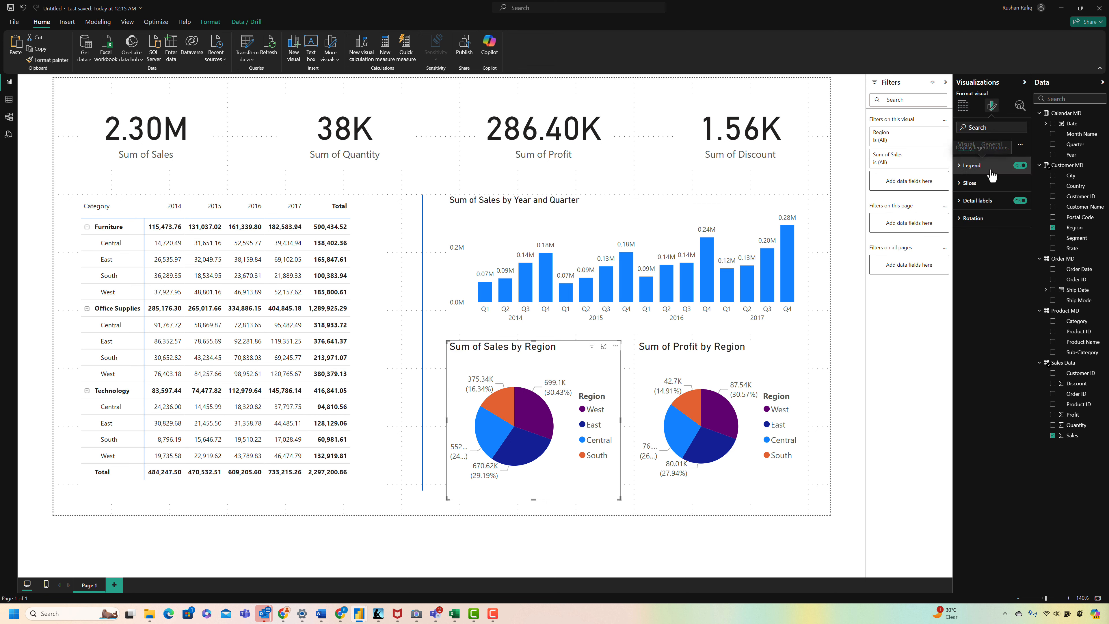
pyautogui.click(980, 201)
pyautogui.click(1012, 280)
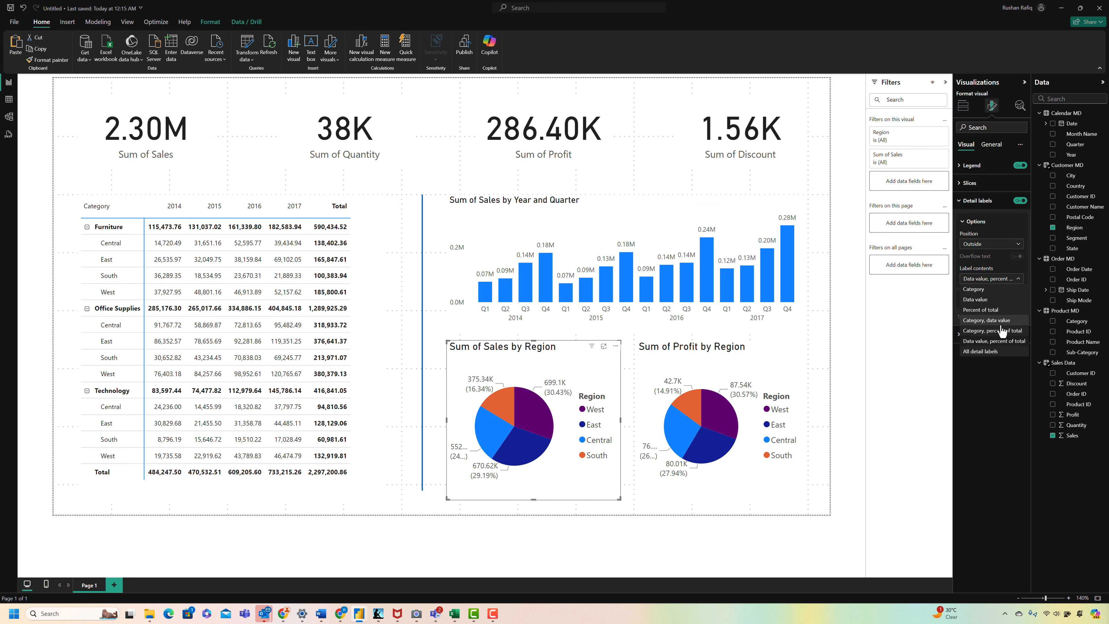
pyautogui.click(991, 311)
pyautogui.click(992, 300)
pyautogui.click(1021, 325)
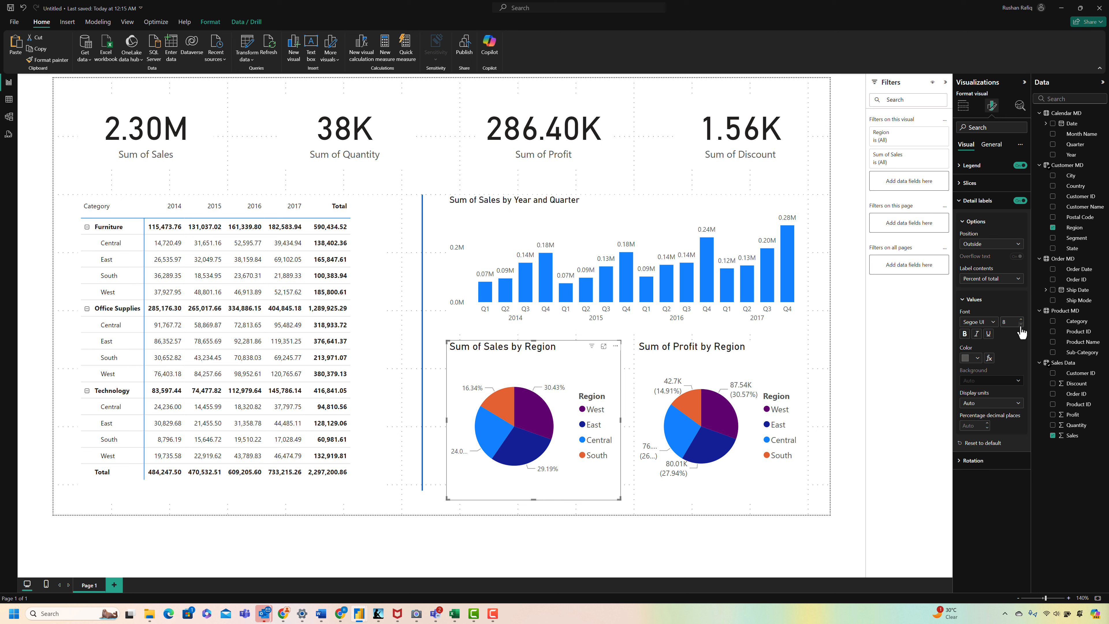
pyautogui.click(978, 200)
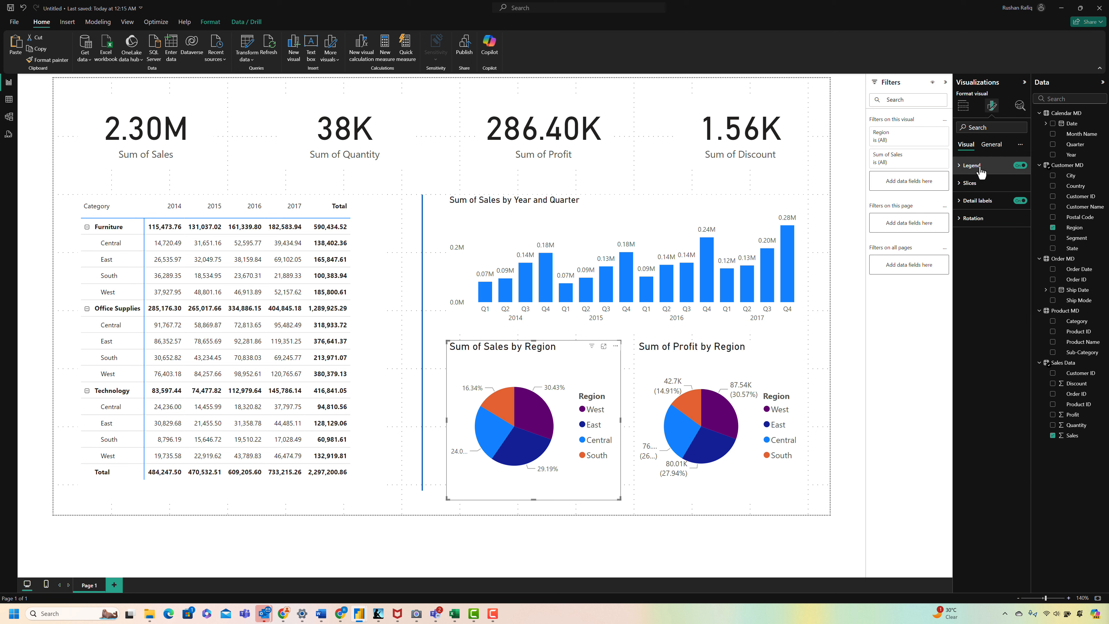
# Step: Place the Sum of Sales by Region pie's legend at Bottom center with a text size of 8
pyautogui.click(978, 166)
pyautogui.click(991, 209)
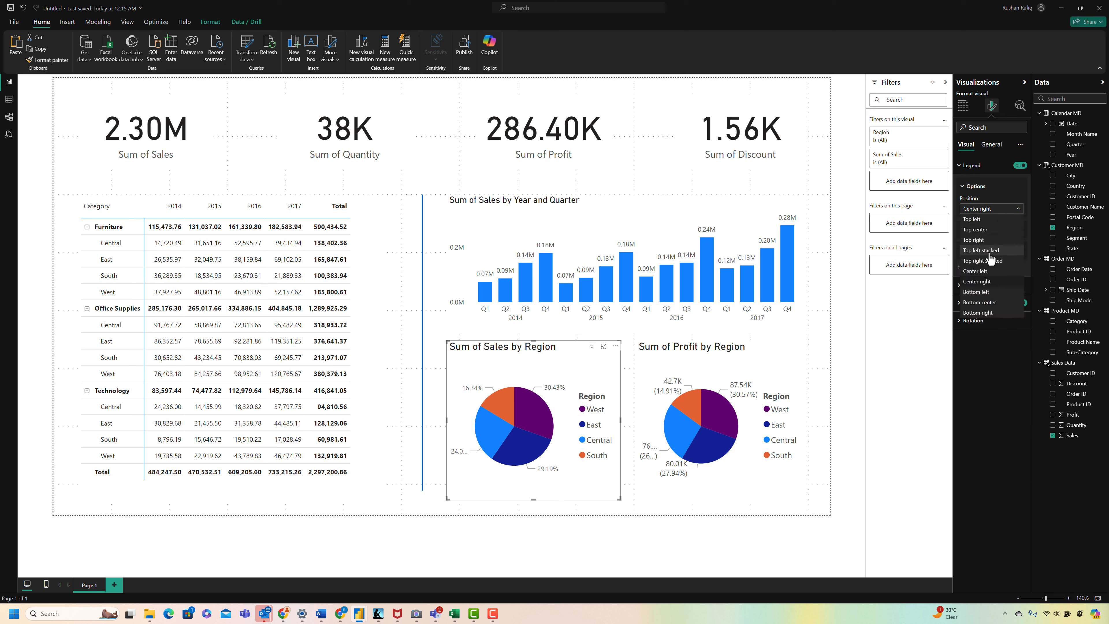
pyautogui.click(979, 302)
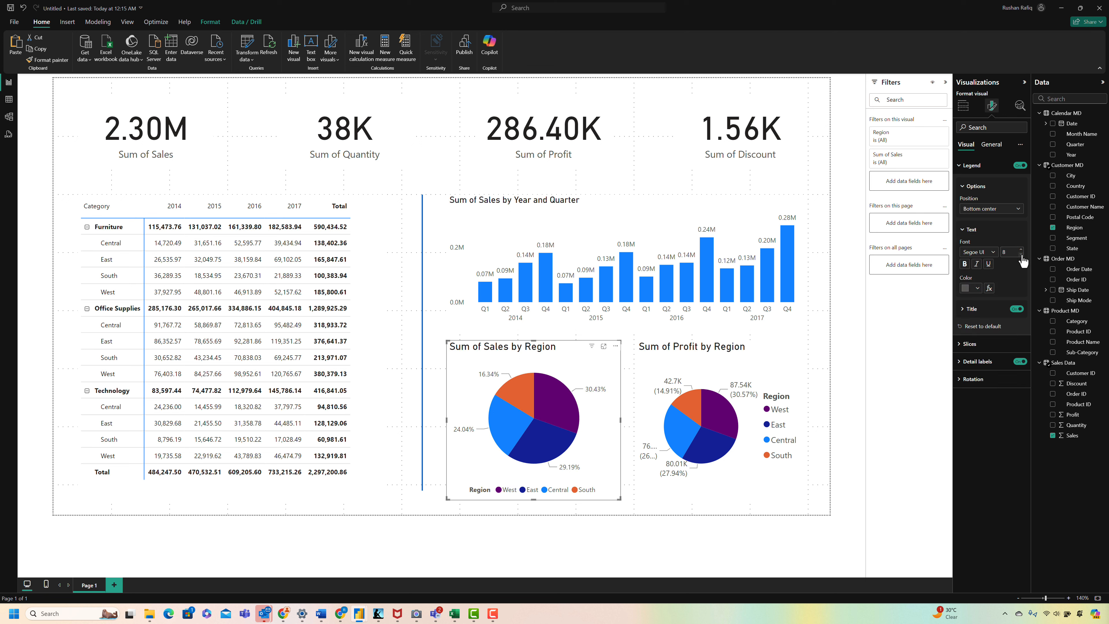
# Step: Set the Sum of Sales by Region title's font size to 12 and copy that pie's formatting to the Sum of Profit by Region pie
pyautogui.click(981, 149)
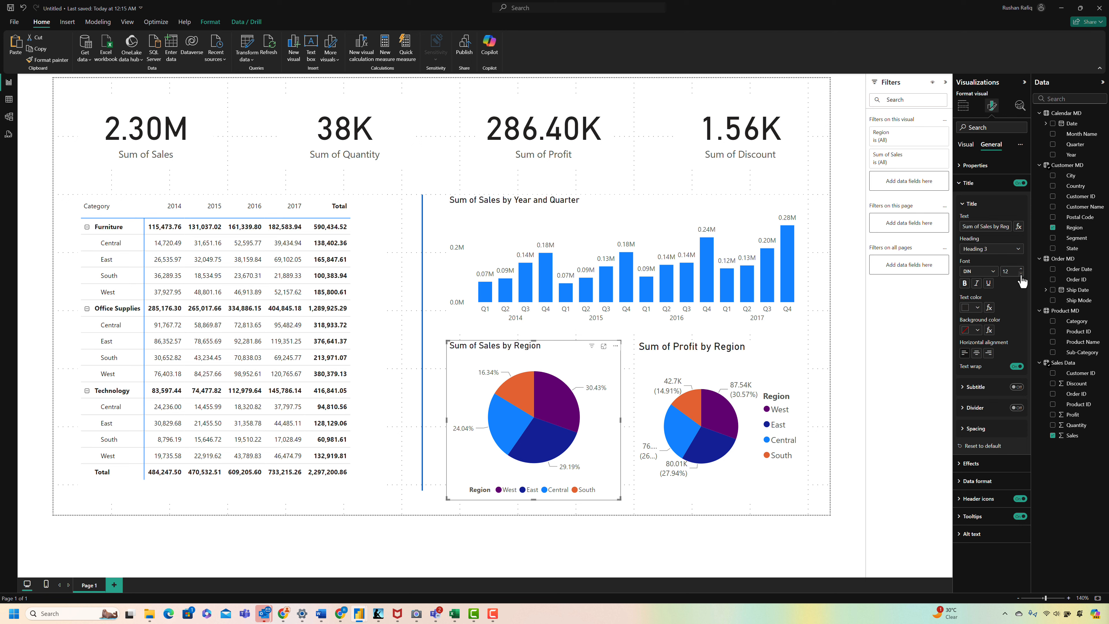
pyautogui.click(1020, 274)
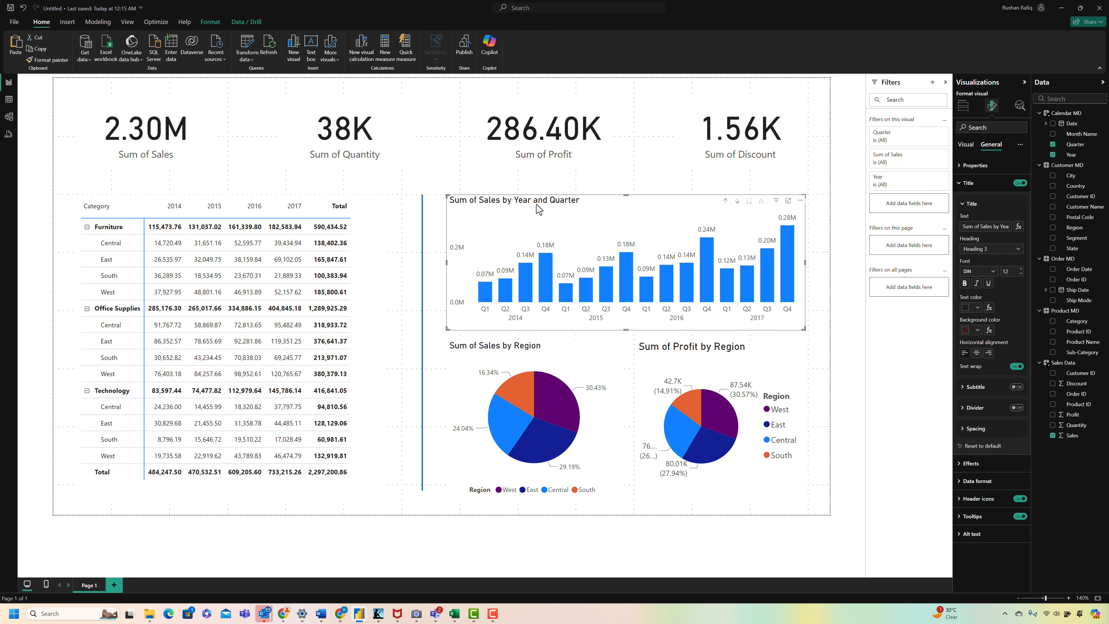
pyautogui.click(48, 60)
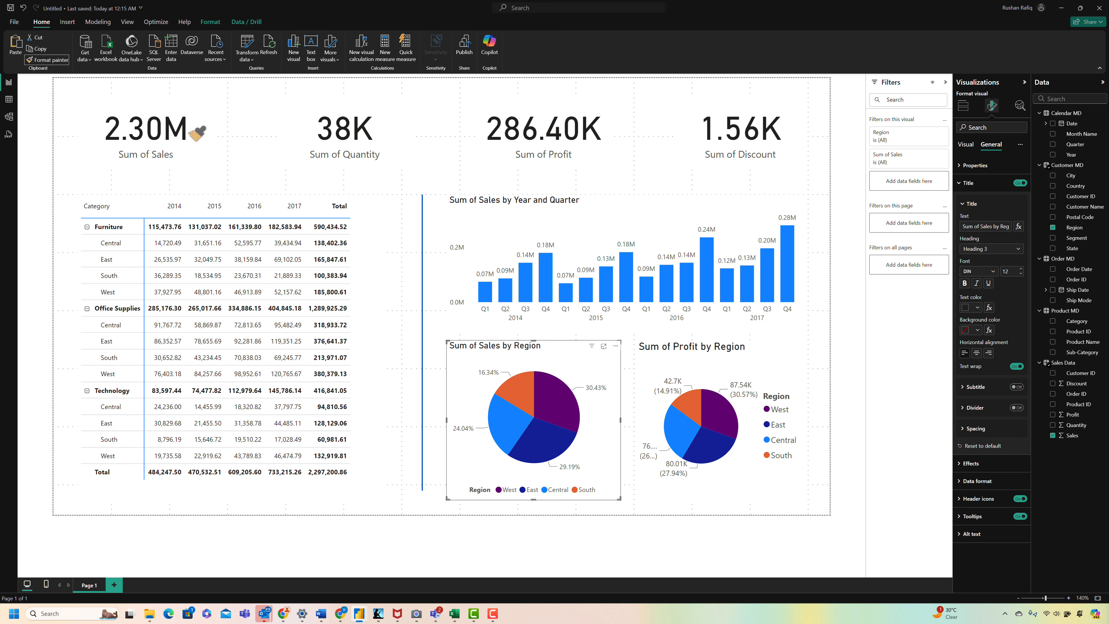
pyautogui.click(661, 350)
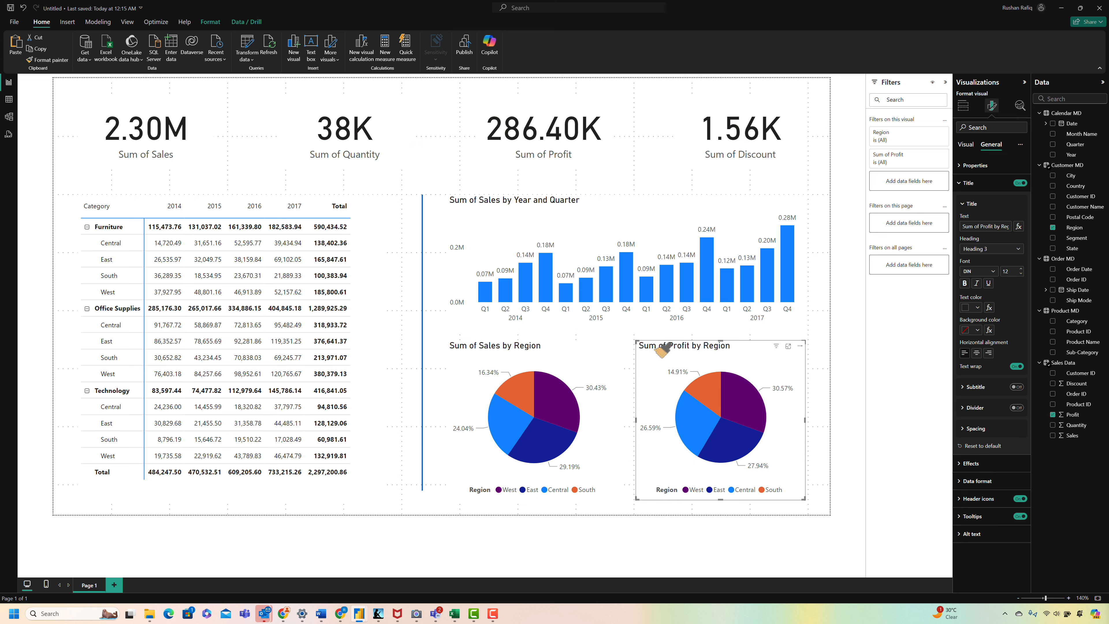
# Step: Retitle the two pie charts as "Sales by Region" and "Profit by Region"
pyautogui.click(583, 352)
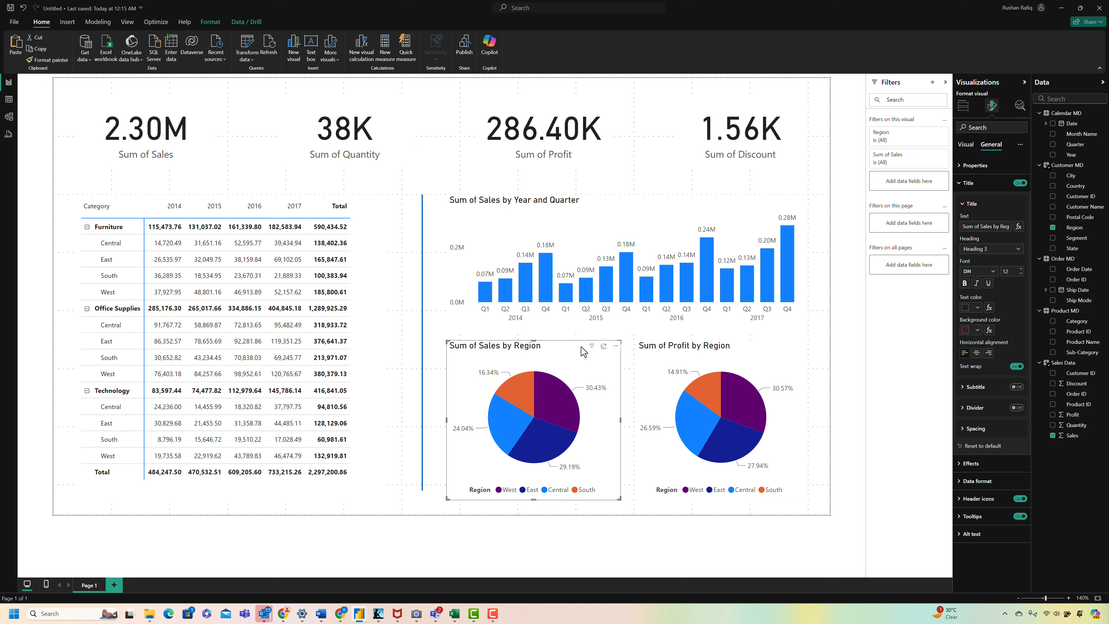
pyautogui.click(982, 226)
pyautogui.press('BackSpace')
pyautogui.press('BackSpace')
pyautogui.press('BackSpace')
pyautogui.press('BackSpace')
pyautogui.press('BackSpace')
pyautogui.press('BackSpace')
pyautogui.press('BackSpace')
pyautogui.click(768, 376)
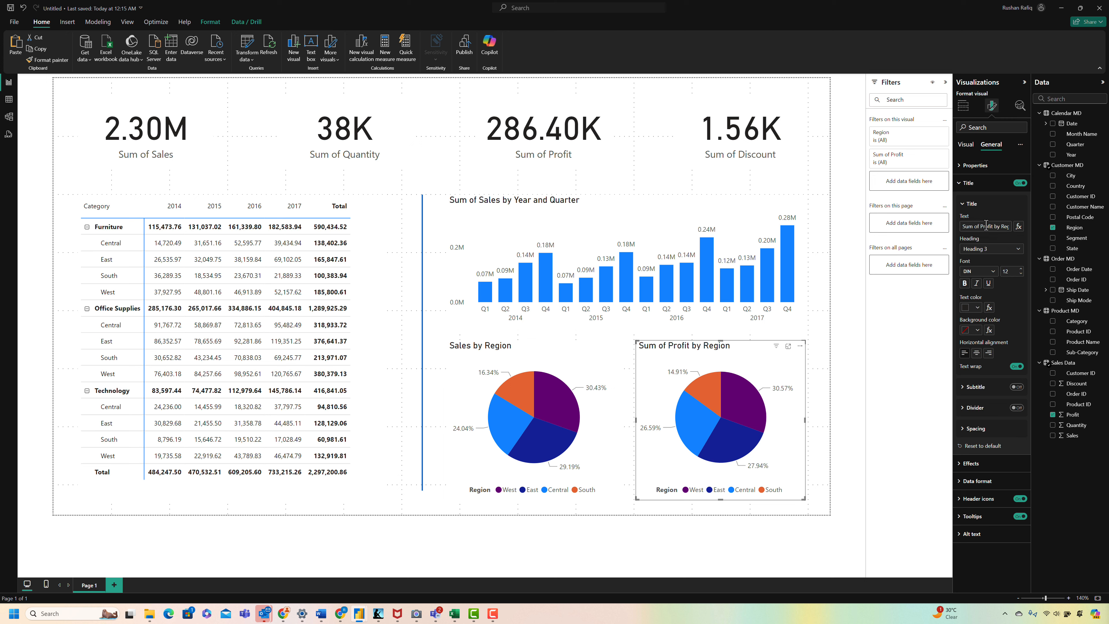
pyautogui.press('BackSpace')
# Step: Retitle the column chart as "Sales by Year and Quarter"
pyautogui.click(787, 214)
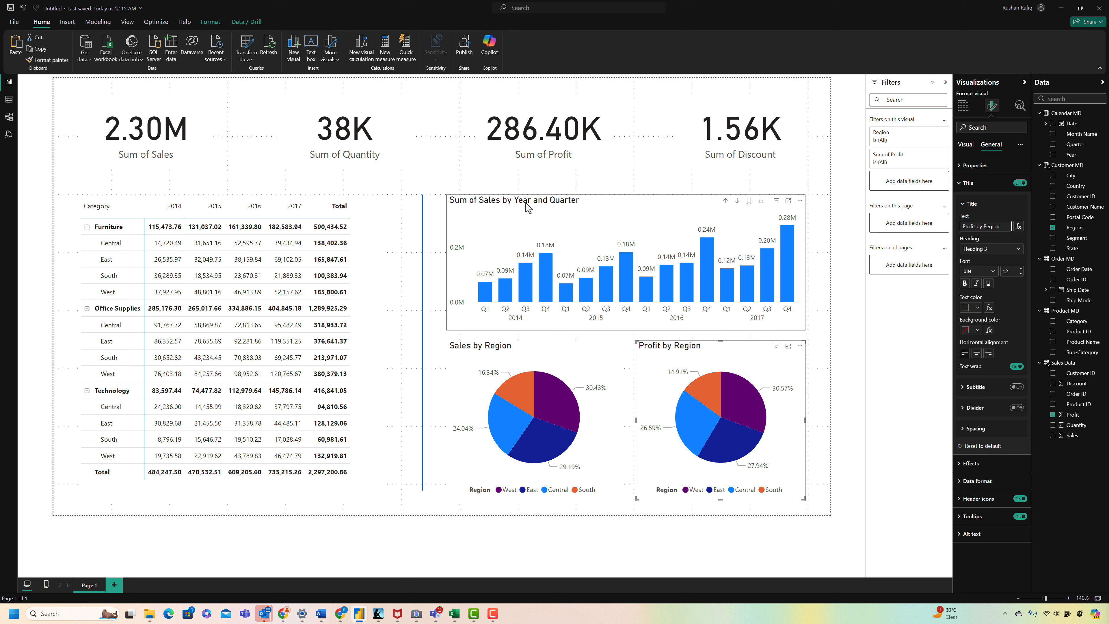
pyautogui.click(990, 228)
pyautogui.press('BackSpace')
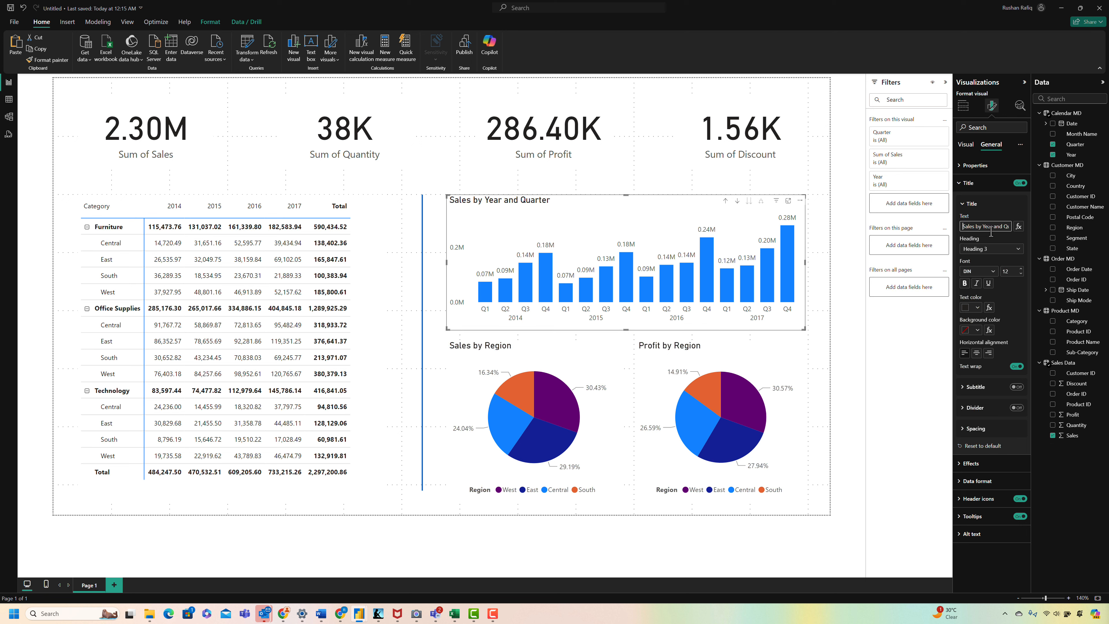
pyautogui.click(818, 297)
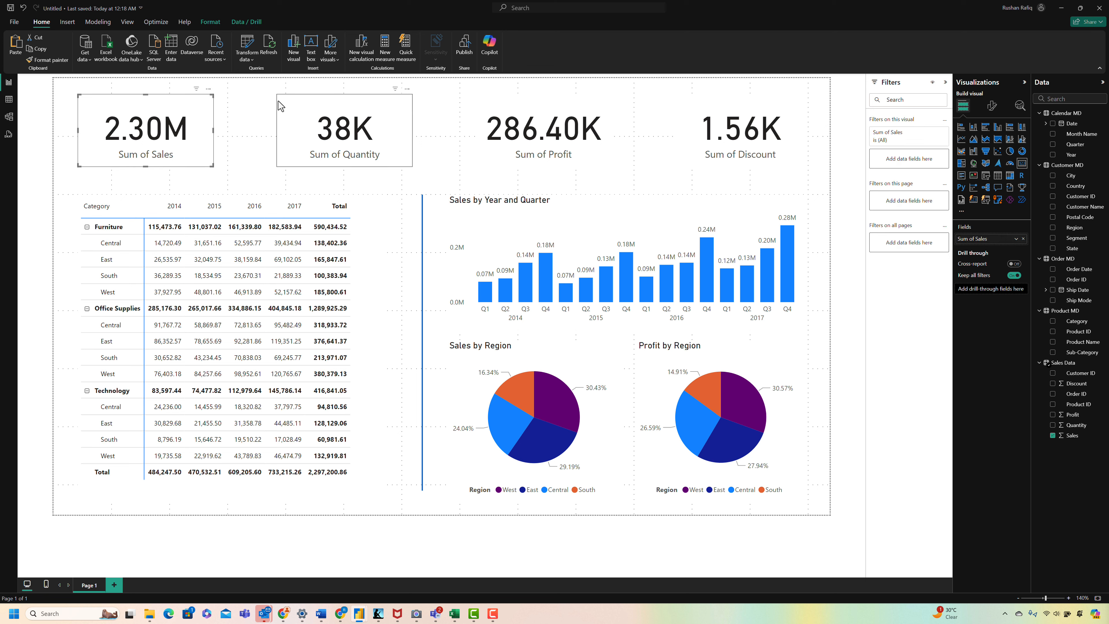
# Step: Set the Sum of Sales card's callout value font size to 30 and make its category label font slightly smaller
pyautogui.click(992, 105)
pyautogui.click(982, 166)
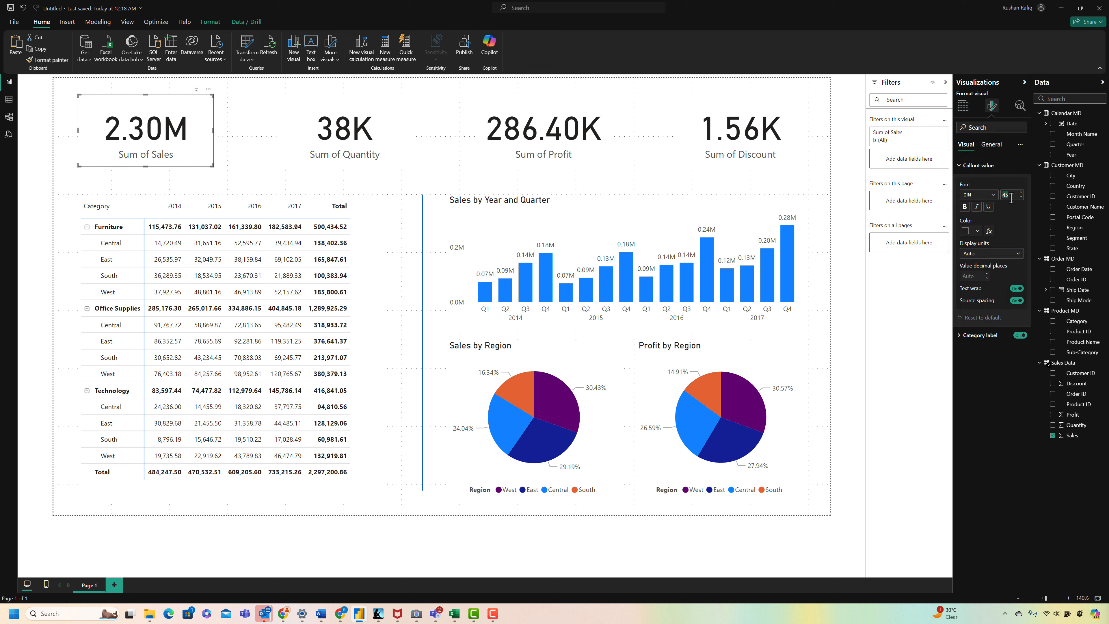
pyautogui.write('30')
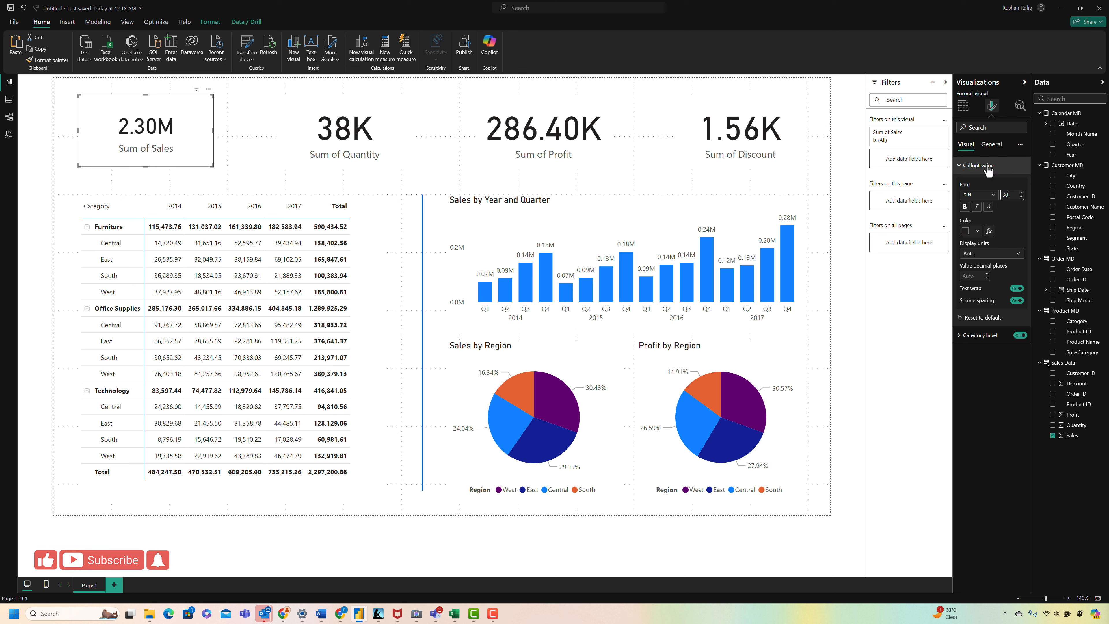
pyautogui.click(988, 170)
pyautogui.click(981, 183)
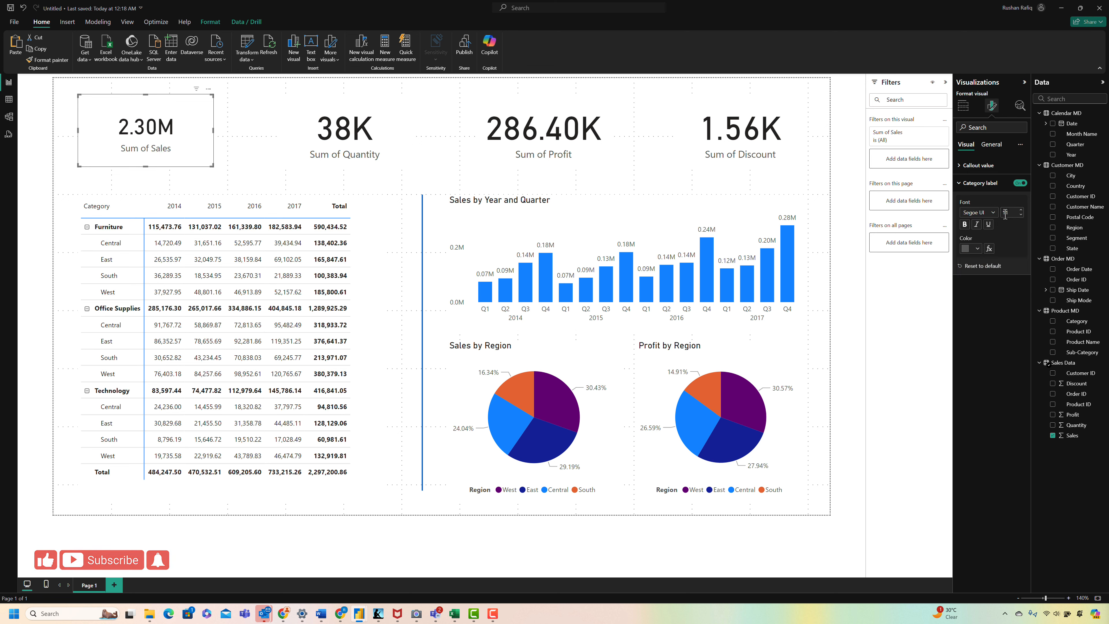
# Step: Add an outside shadow to the Sum of Sales card and set its position to Center
pyautogui.click(991, 144)
pyautogui.click(970, 200)
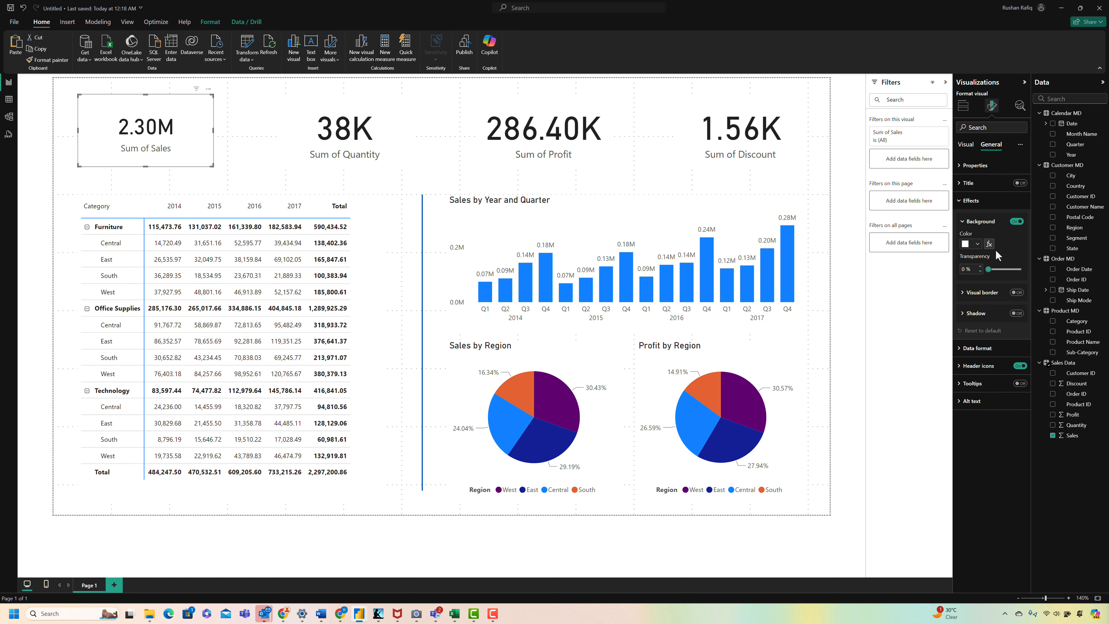
pyautogui.click(1016, 313)
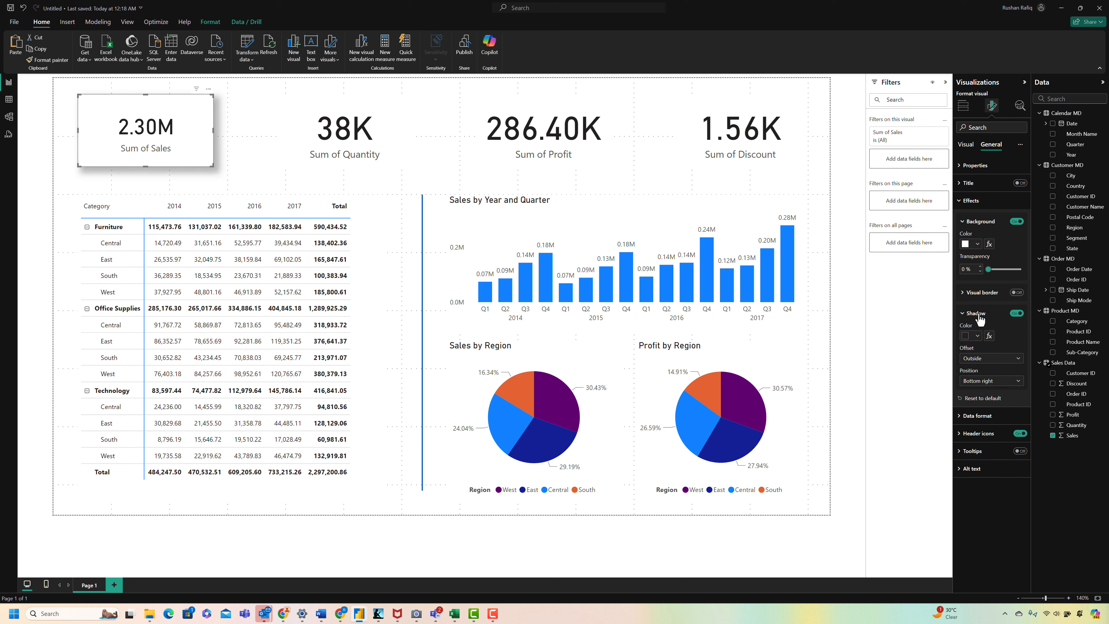
pyautogui.click(999, 387)
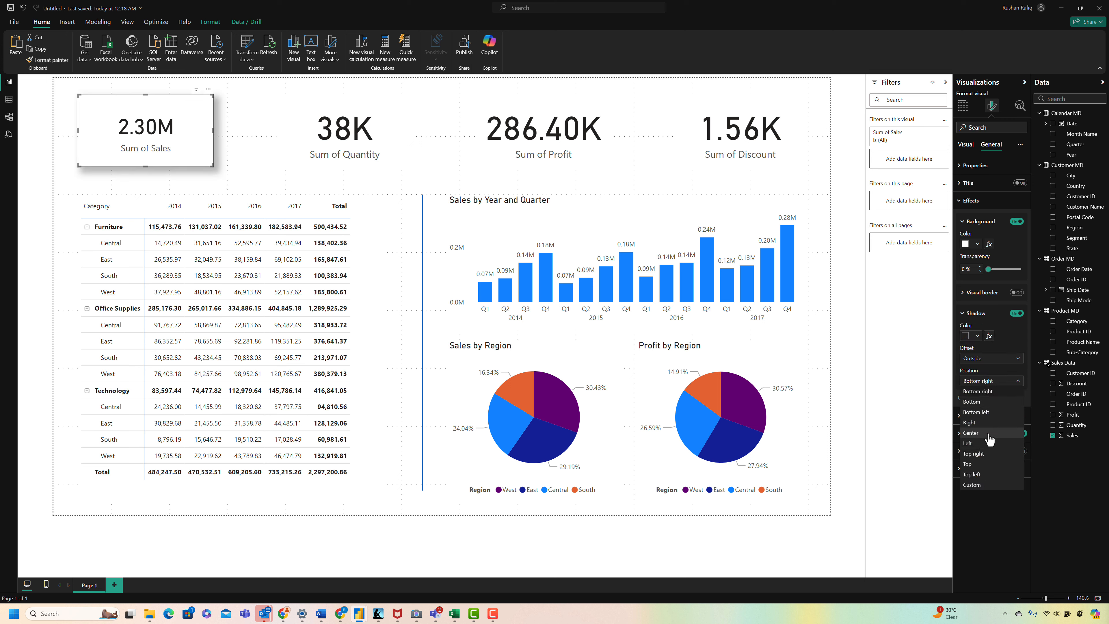
pyautogui.click(989, 450)
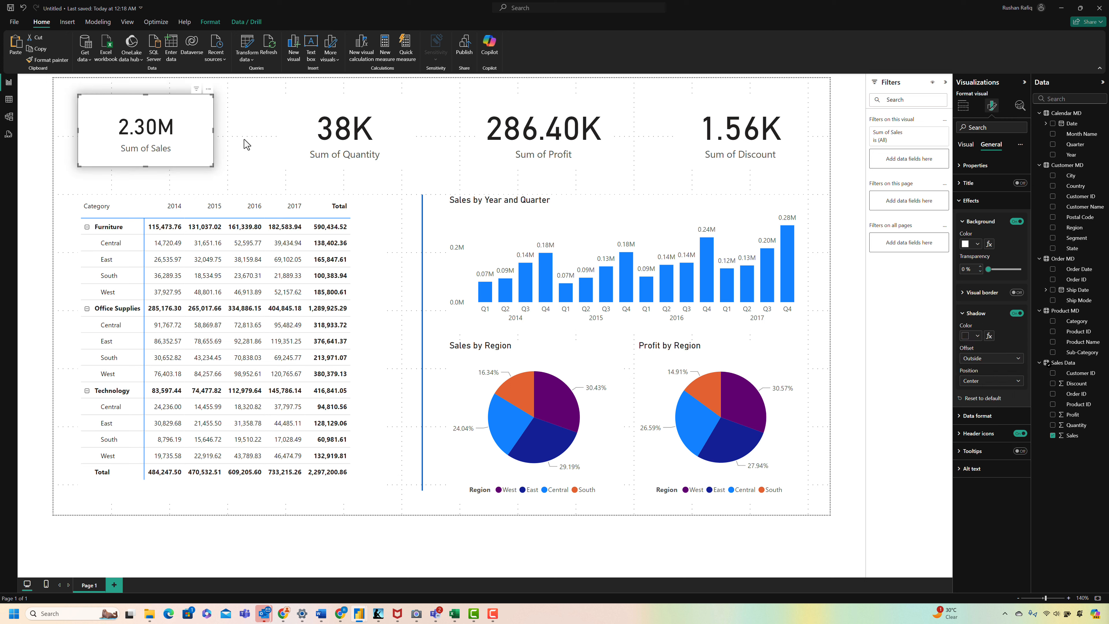
# Step: Set the callout value colour of the Sum of Sales card to the theme blue
pyautogui.click(965, 144)
pyautogui.click(978, 166)
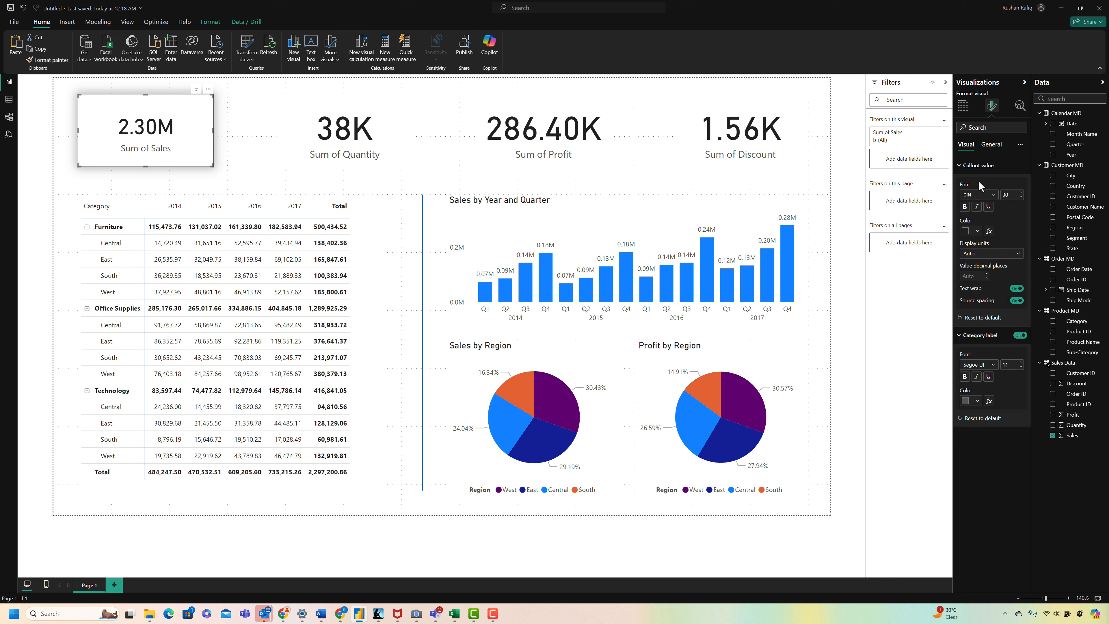
pyautogui.click(977, 231)
pyautogui.click(995, 261)
pyautogui.click(991, 144)
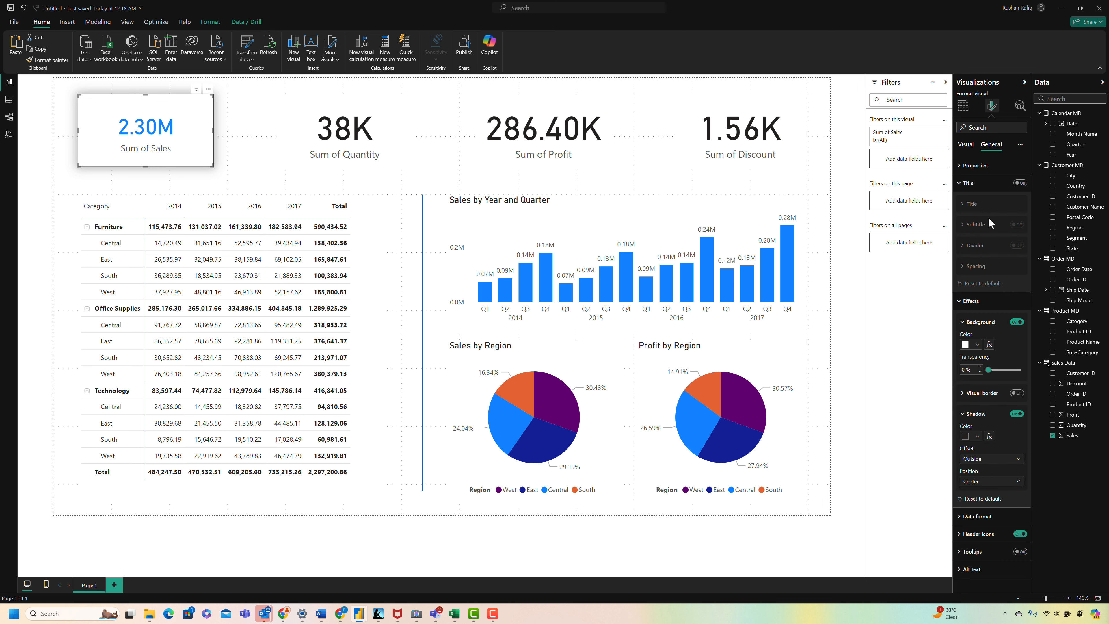
pyautogui.click(965, 144)
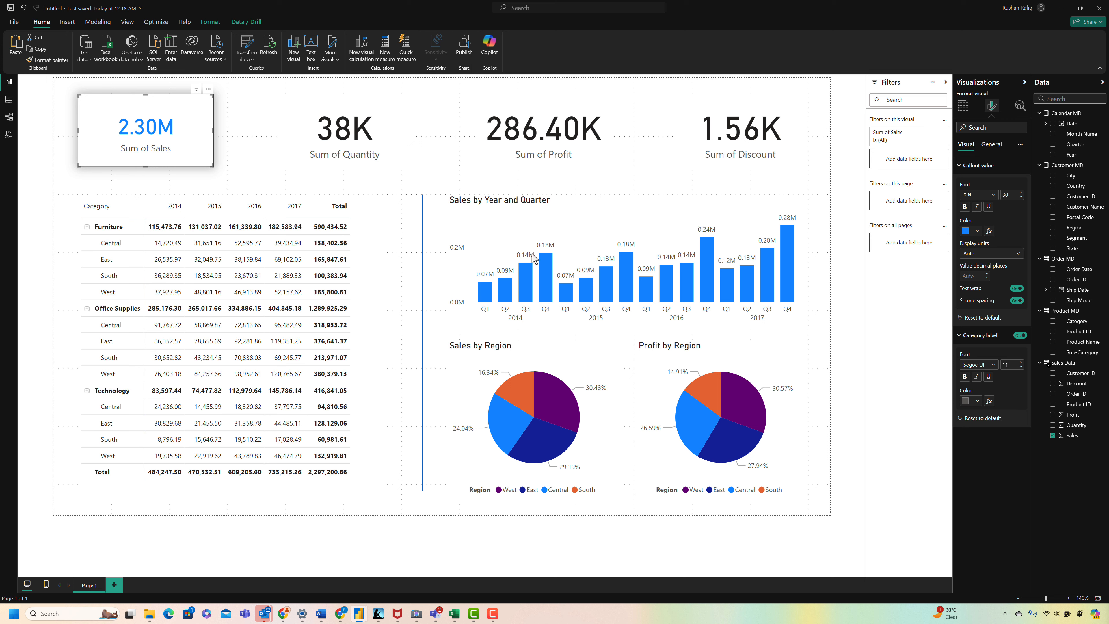
# Step: Copy the Sum of Sales card's formatting to the Sum of Quantity, Sum of Profit and Sum of Discount cards with Format Painter
pyautogui.click(184, 178)
pyautogui.click(188, 157)
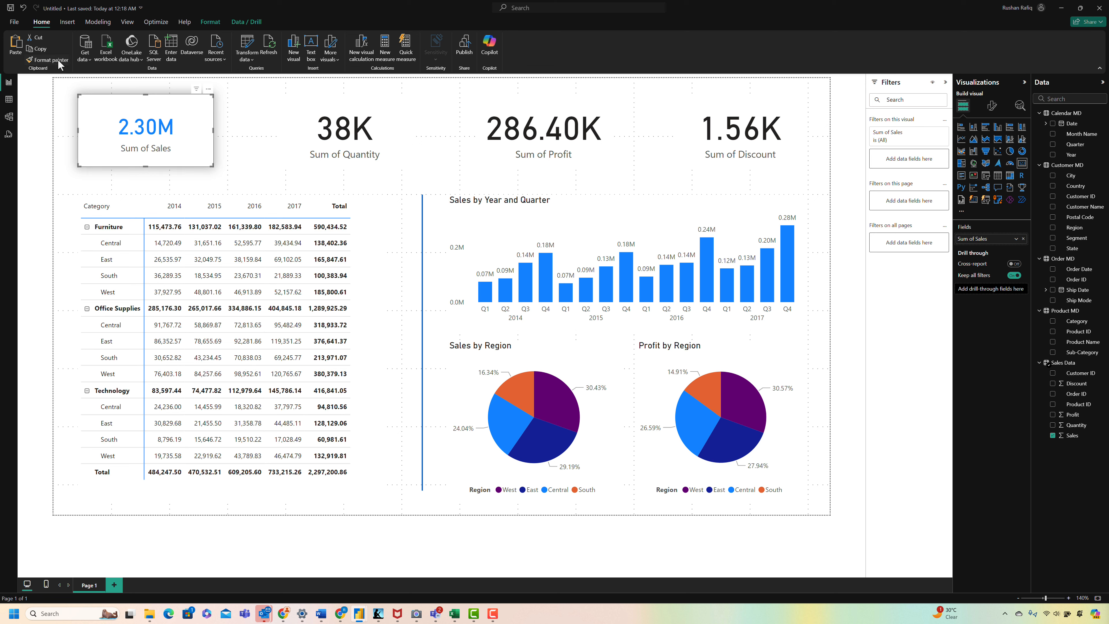
pyautogui.click(37, 61)
pyautogui.click(346, 127)
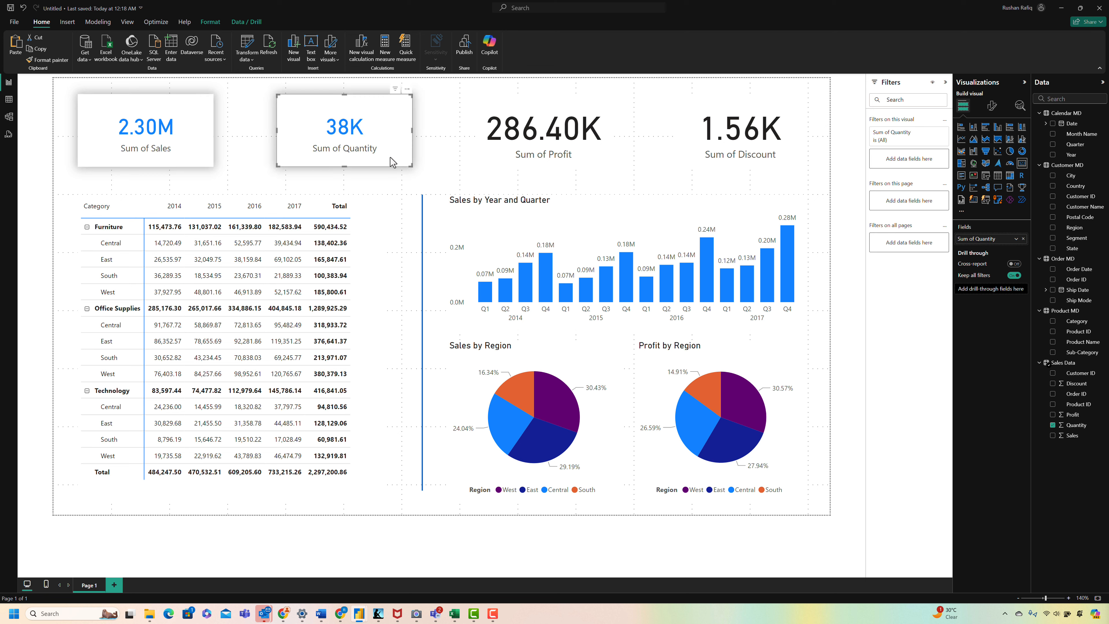
pyautogui.click(38, 62)
pyautogui.click(523, 127)
pyautogui.click(48, 62)
pyautogui.click(676, 97)
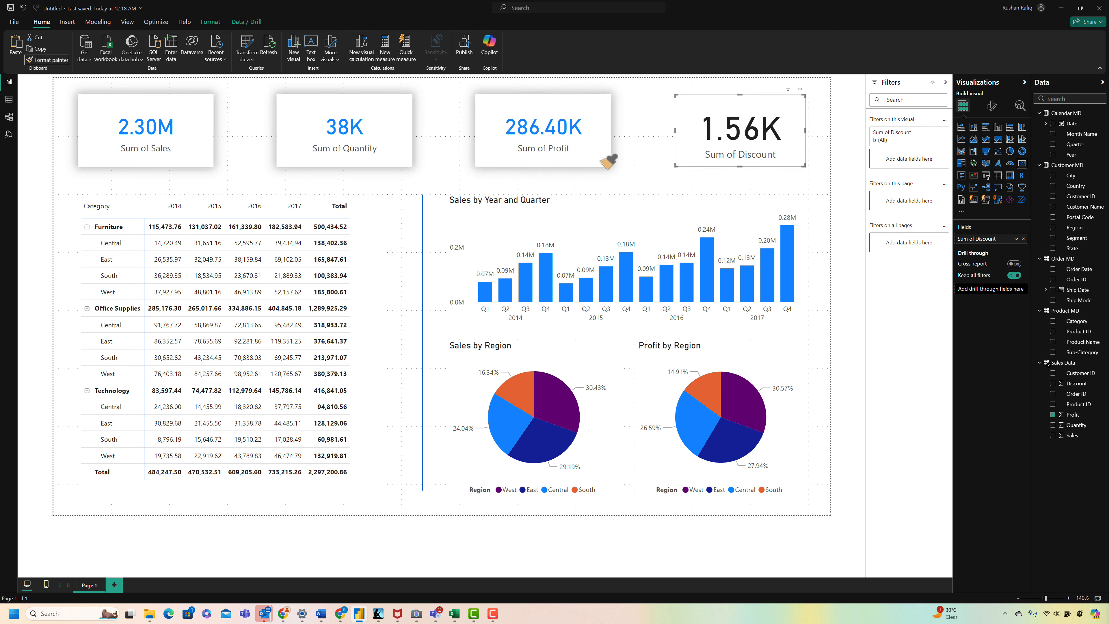
pyautogui.click(406, 180)
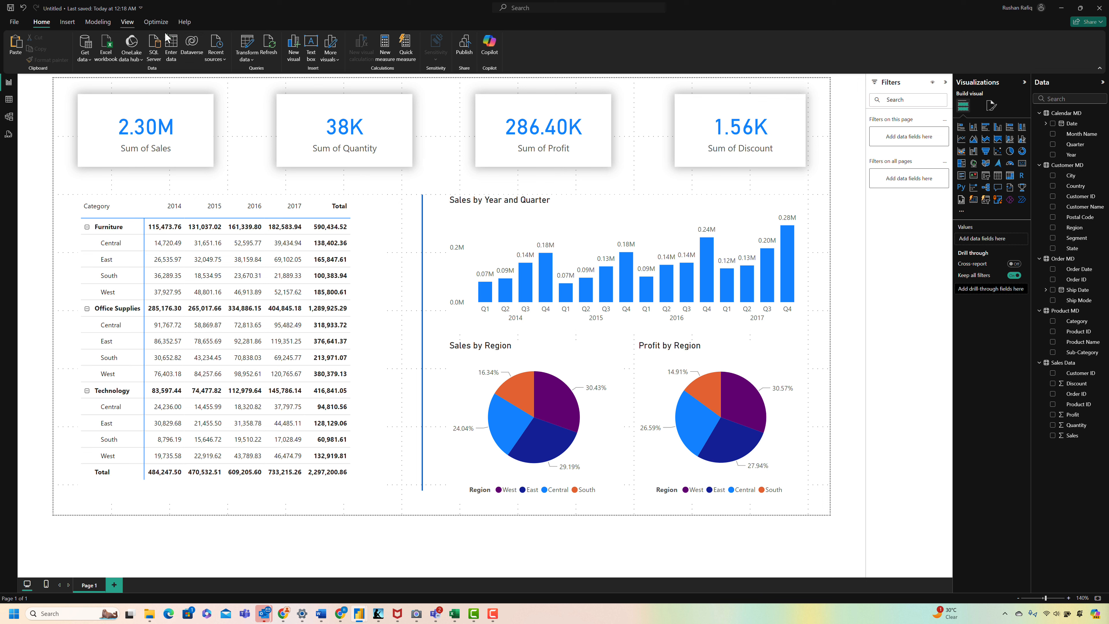
# Step: Insert a line shape as a horizontal divider beneath the cards, spanning from the Sum of Sales card to the Sum of Discount card
pyautogui.click(129, 23)
pyautogui.click(43, 23)
pyautogui.click(67, 22)
pyautogui.click(305, 56)
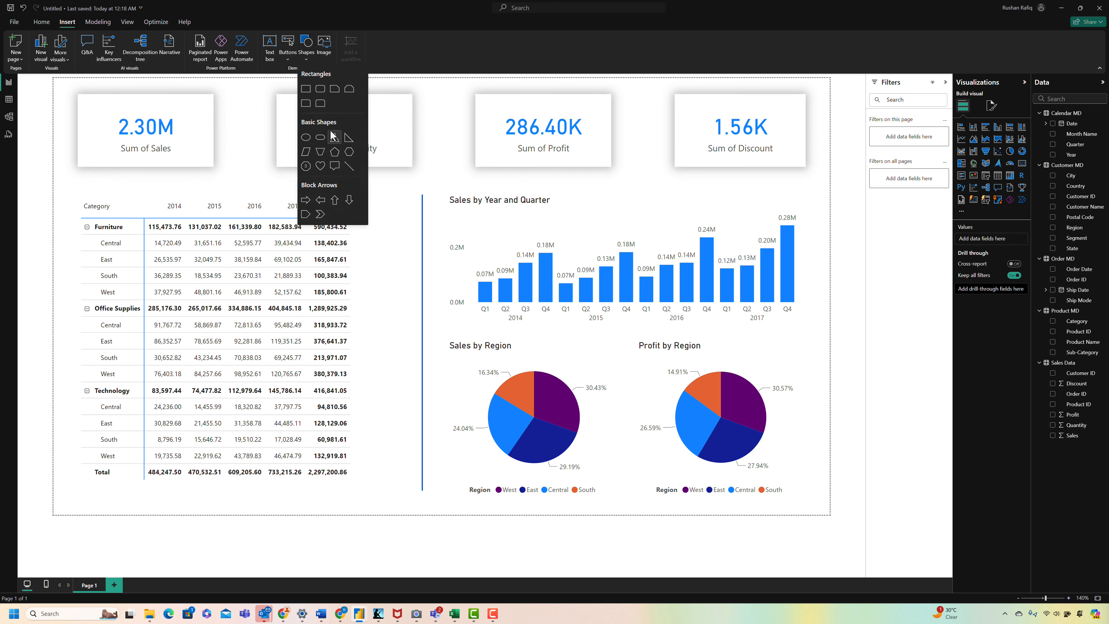
pyautogui.click(345, 168)
pyautogui.moveTo(207, 323); pyautogui.dragTo(168, 185)
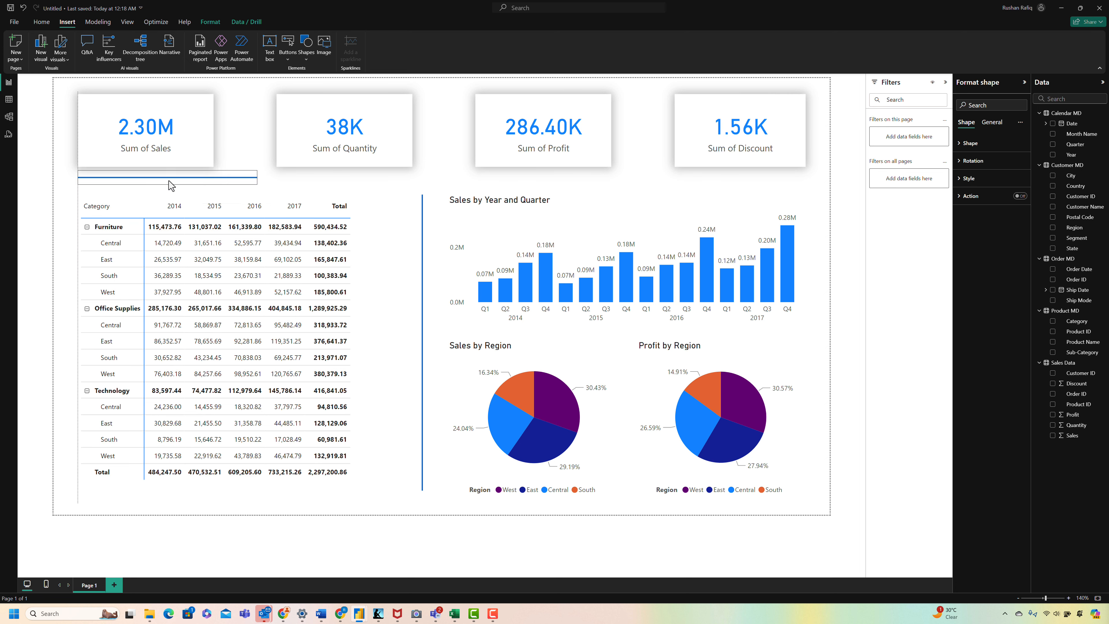
pyautogui.moveTo(258, 178); pyautogui.dragTo(808, 207)
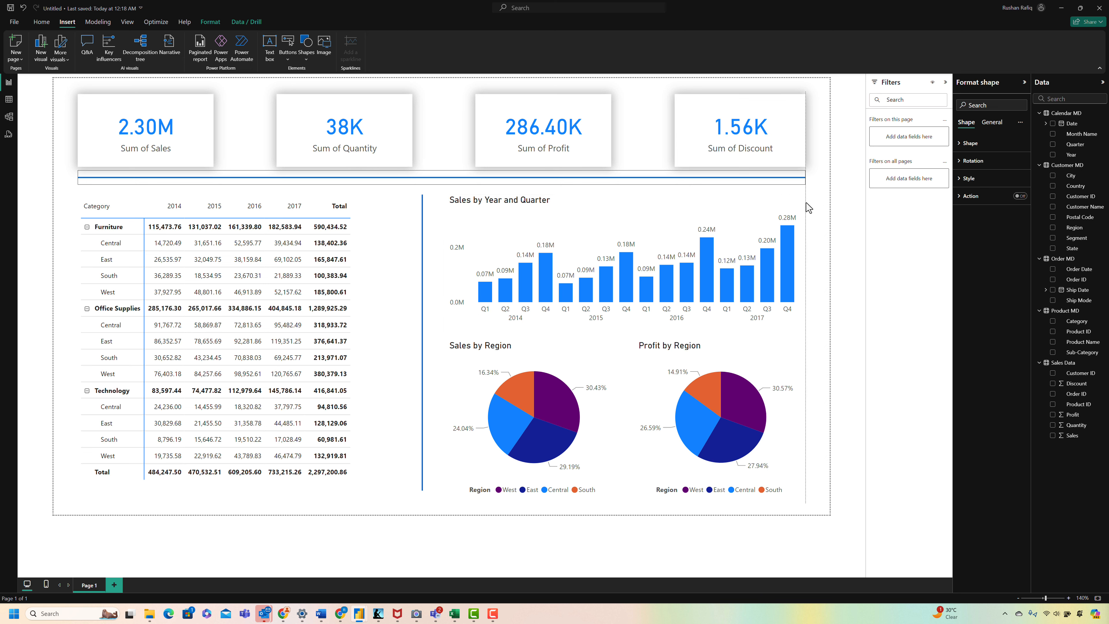
# Step: Move the vertical divider closer to the matrix and bring the column chart's near edge and the Sales by Region pie towards it
pyautogui.click(420, 214)
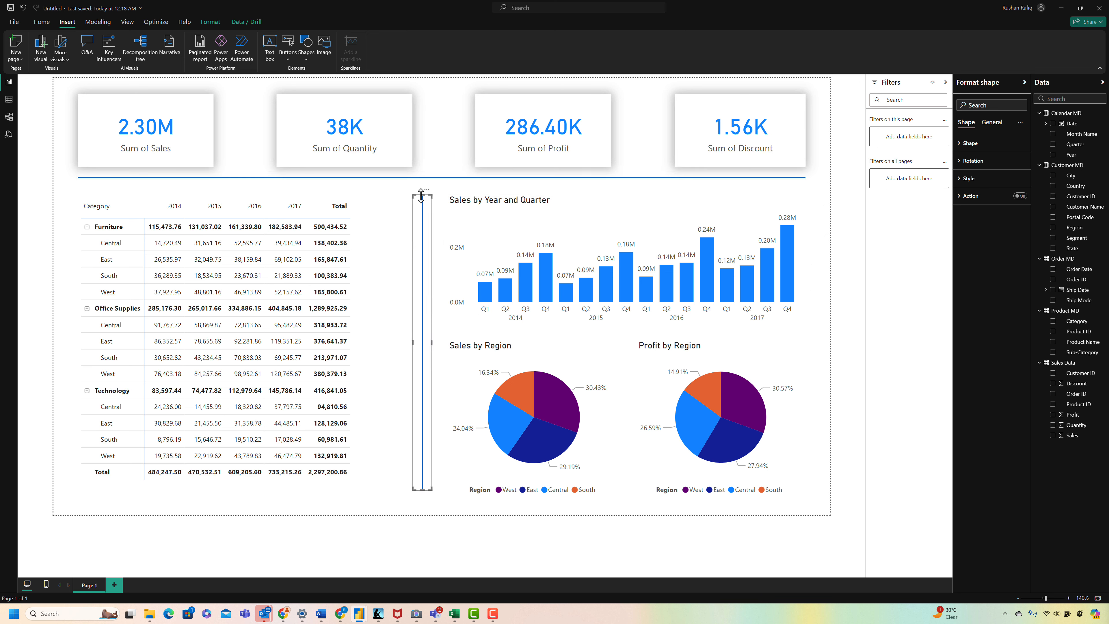
pyautogui.moveTo(420, 214); pyautogui.dragTo(396, 211)
pyautogui.click(454, 261)
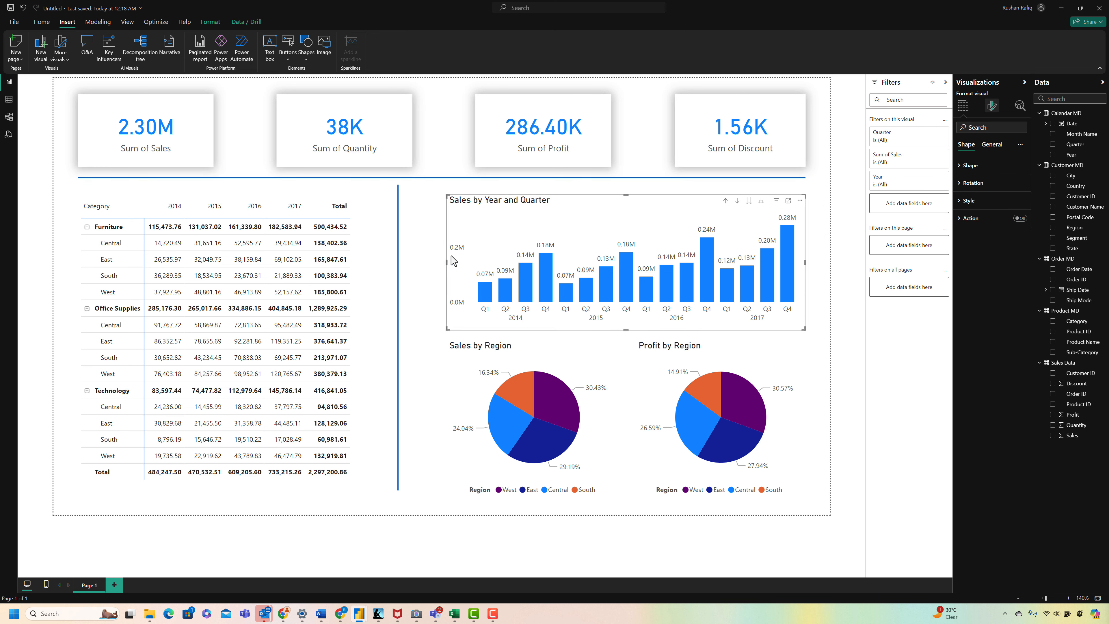
pyautogui.moveTo(446, 261); pyautogui.dragTo(430, 262)
pyautogui.click(507, 349)
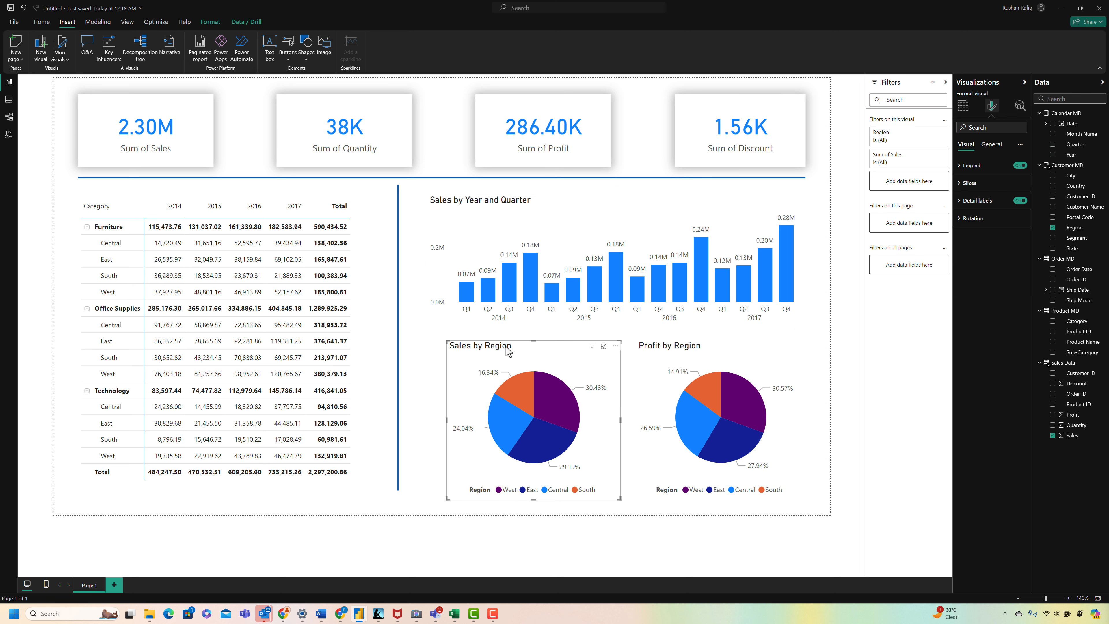
pyautogui.moveTo(507, 349); pyautogui.dragTo(488, 350)
pyautogui.click(613, 359)
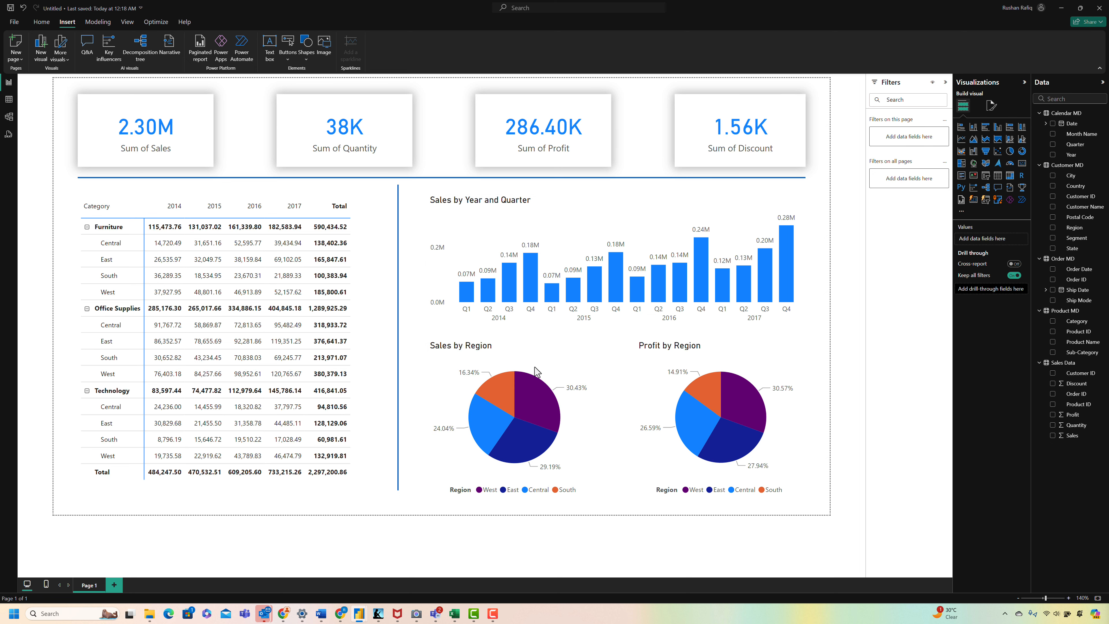
# Step: Nudge the vertical divider slightly down so it clears the horizontal divider above it
pyautogui.click(402, 248)
pyautogui.press('Down')
pyautogui.press('Down')
pyautogui.press('Down')
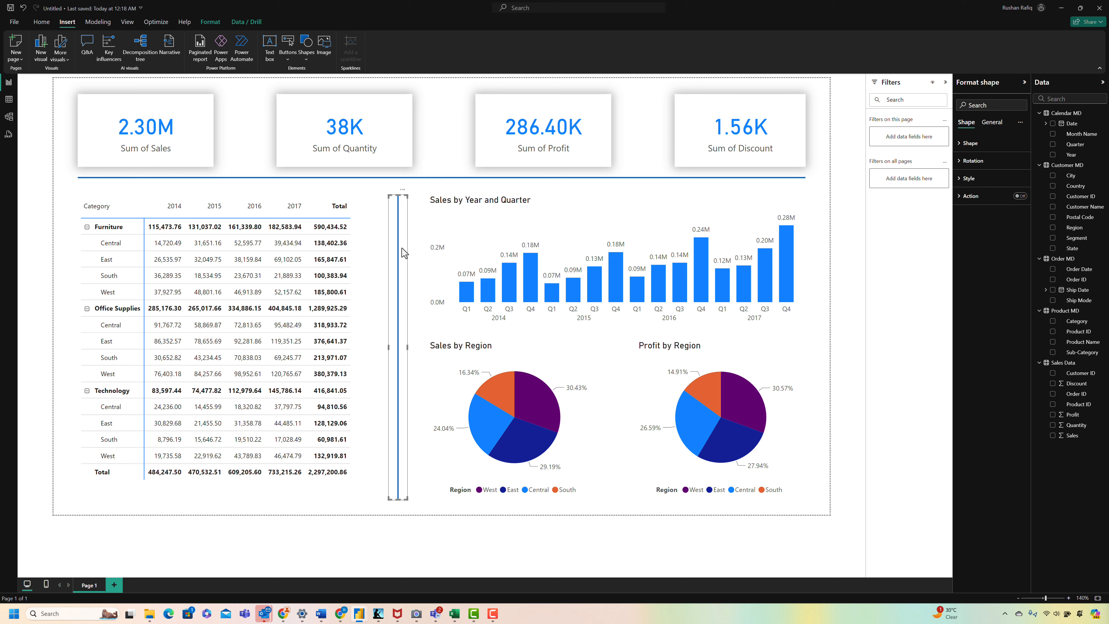
pyautogui.press('Up')
pyautogui.press('Up')
pyautogui.press('Up')
# Step: Nudge the horizontal divider slightly down, away from the cards
pyautogui.click(414, 177)
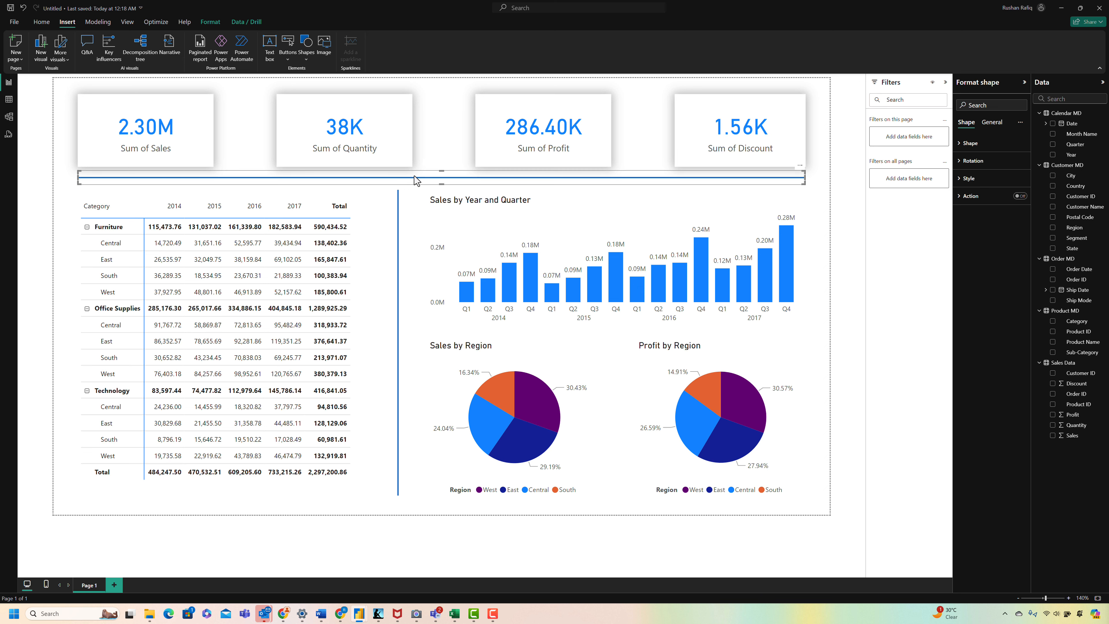
pyautogui.press('Down')
pyautogui.press('Down')
pyautogui.press('Down')
pyautogui.press('Down')
pyautogui.click(371, 524)
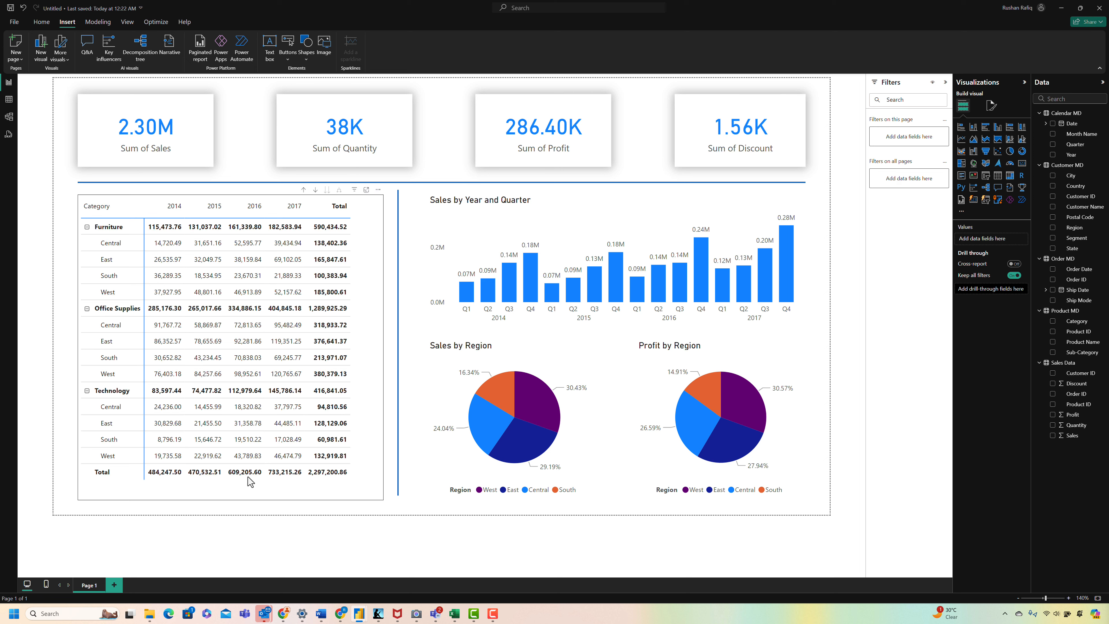
# Step: Add a white visual border with 10 px rounded corners to the Sum of Sales card
pyautogui.click(188, 144)
pyautogui.click(992, 107)
pyautogui.click(990, 145)
pyautogui.click(970, 200)
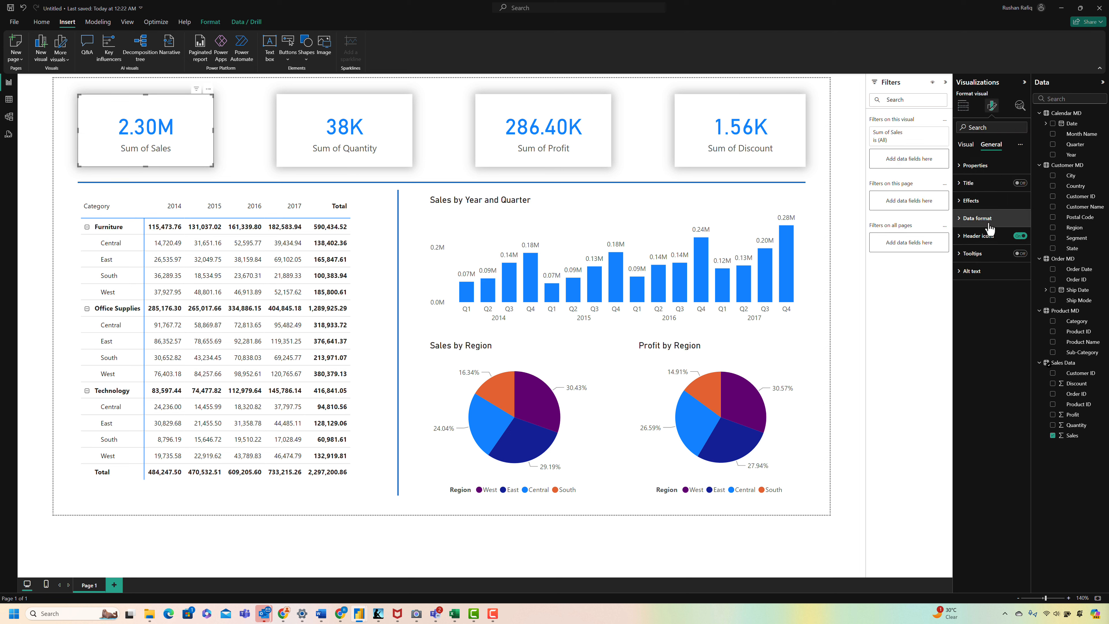
pyautogui.click(980, 221)
pyautogui.click(982, 292)
pyautogui.click(1016, 293)
pyautogui.click(977, 315)
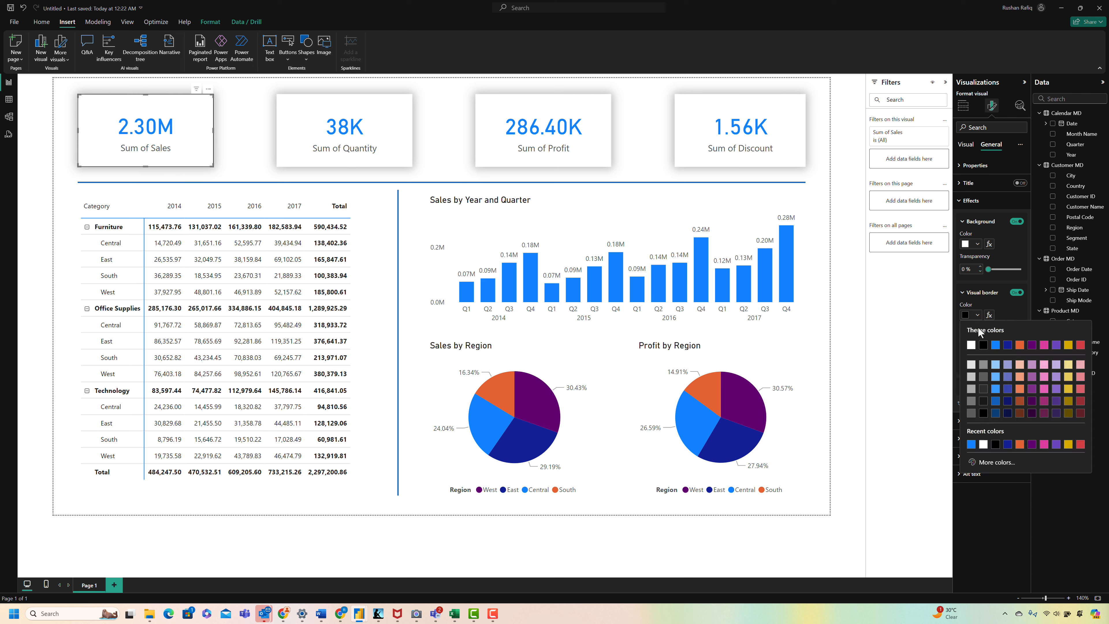
pyautogui.click(966, 332)
pyautogui.moveTo(989, 340); pyautogui.dragTo(995, 340)
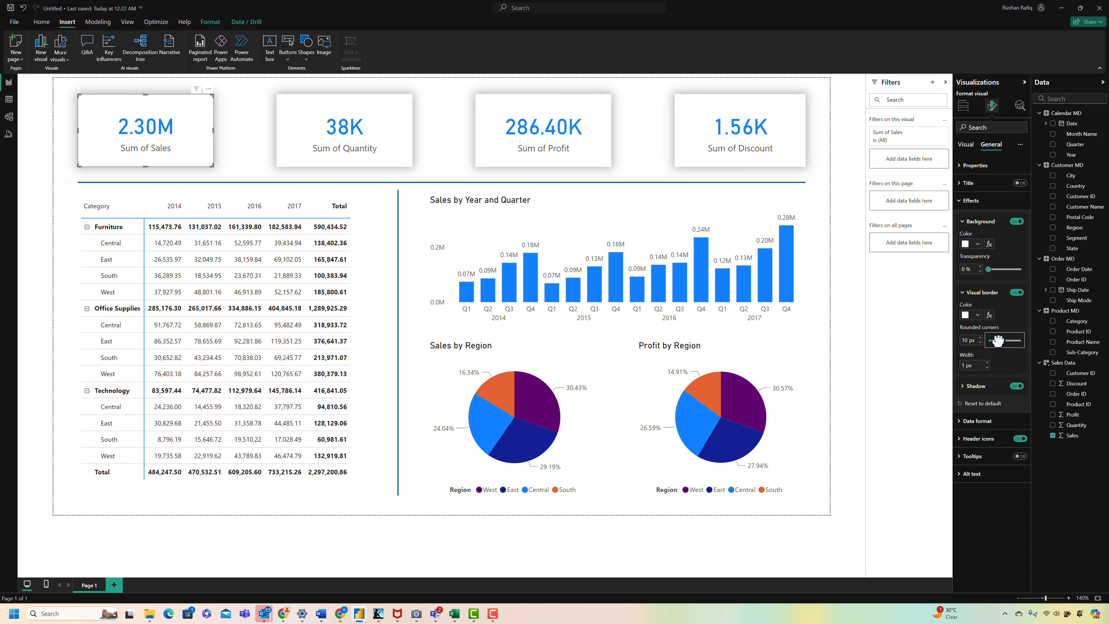
pyautogui.click(243, 119)
# Step: Apply the Sum of Sales card's rounded border formatting to the other three cards with Format Painter
pyautogui.click(208, 132)
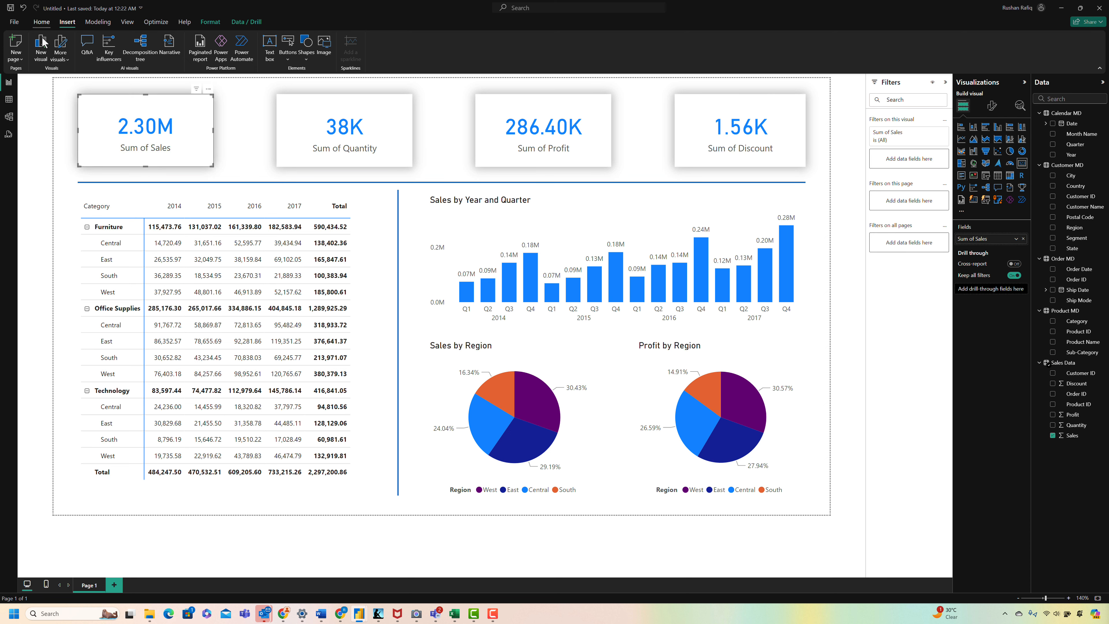
pyautogui.click(295, 111)
pyautogui.click(47, 62)
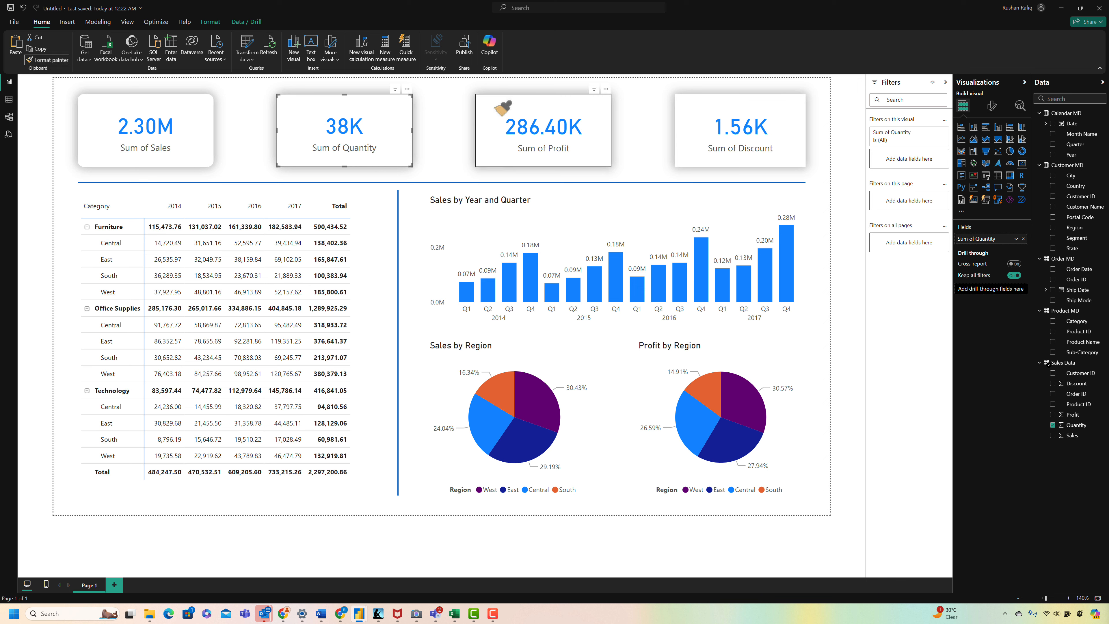
pyautogui.click(503, 109)
pyautogui.click(47, 62)
pyautogui.click(692, 108)
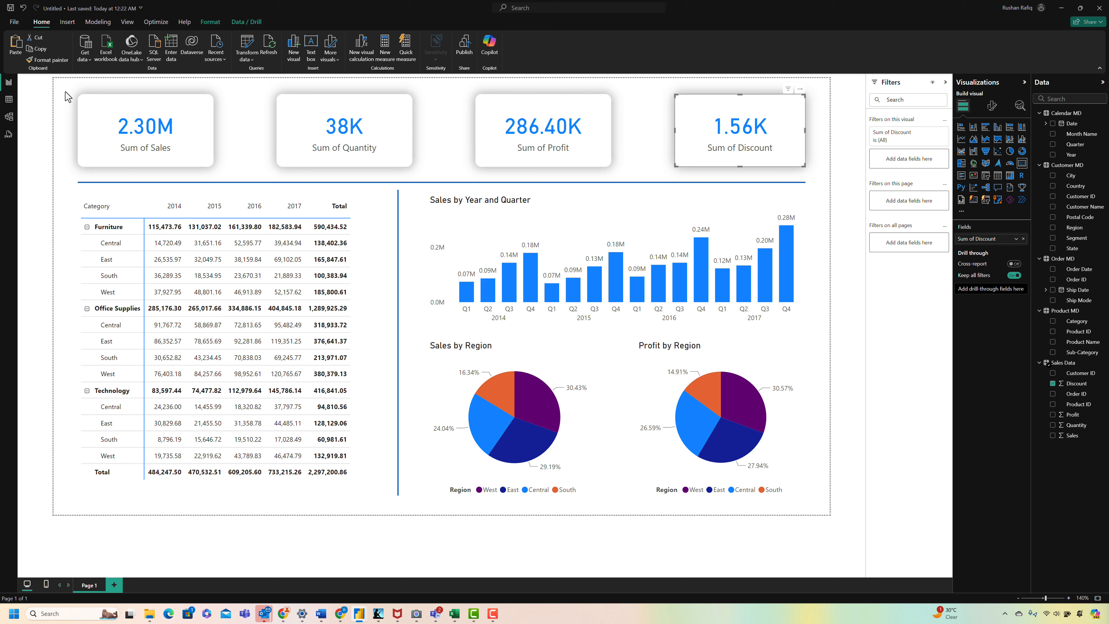
pyautogui.click(64, 131)
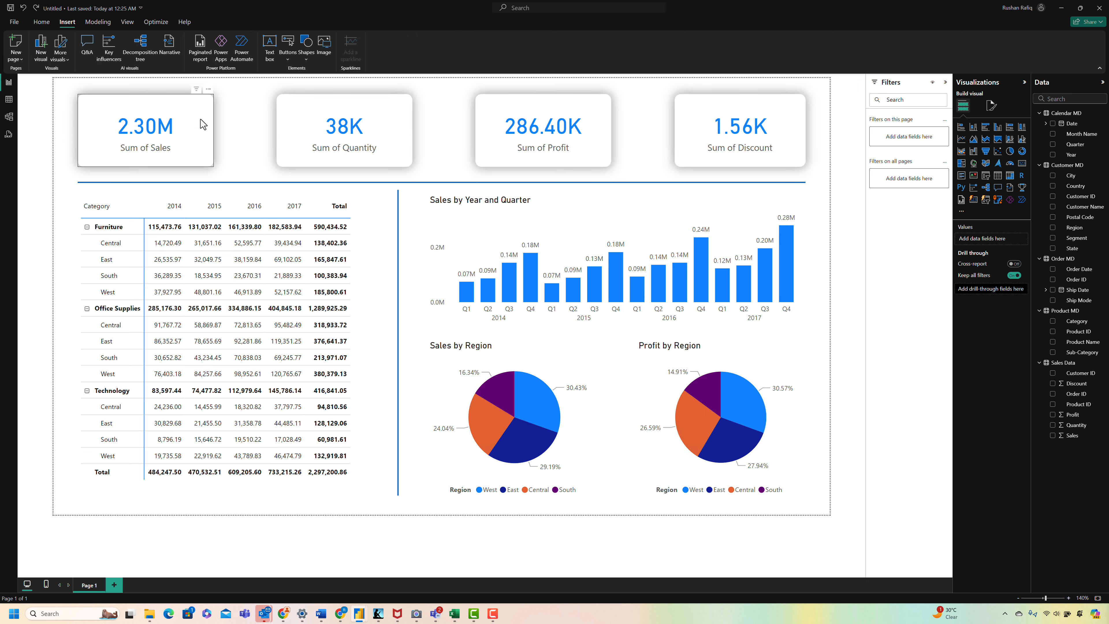
# Step: Select all four cards together and make their callout values bold
pyautogui.click(199, 118)
pyautogui.keyDown('ctrl'); pyautogui.click(345, 115); pyautogui.keyUp('ctrl')
pyautogui.keyDown('ctrl'); pyautogui.click(551, 108); pyautogui.keyUp('ctrl')
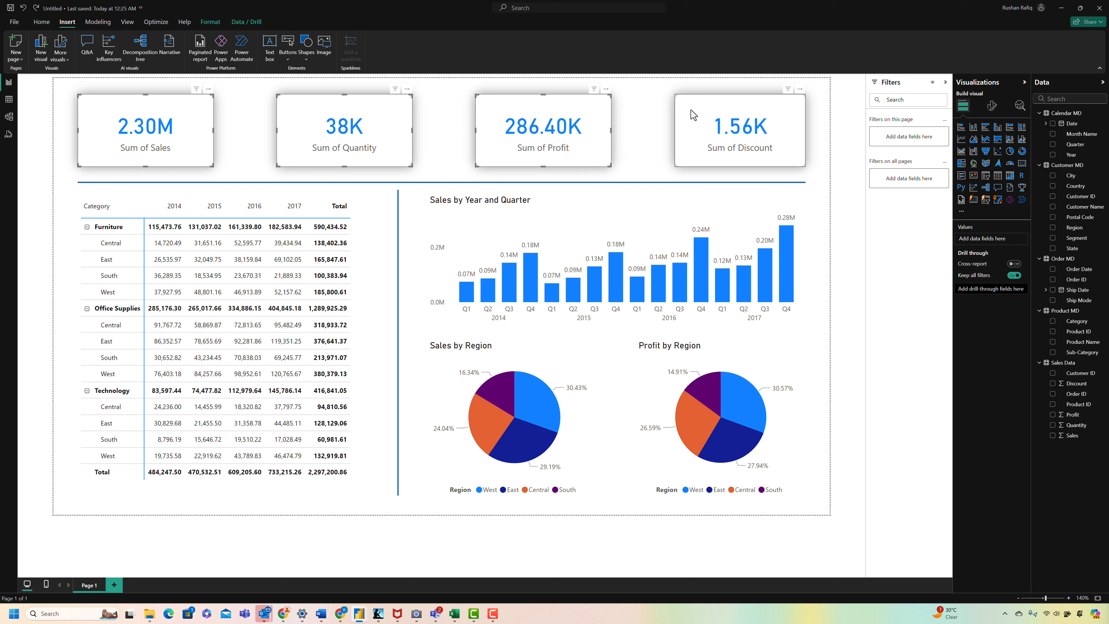
pyautogui.click(991, 105)
pyautogui.click(978, 165)
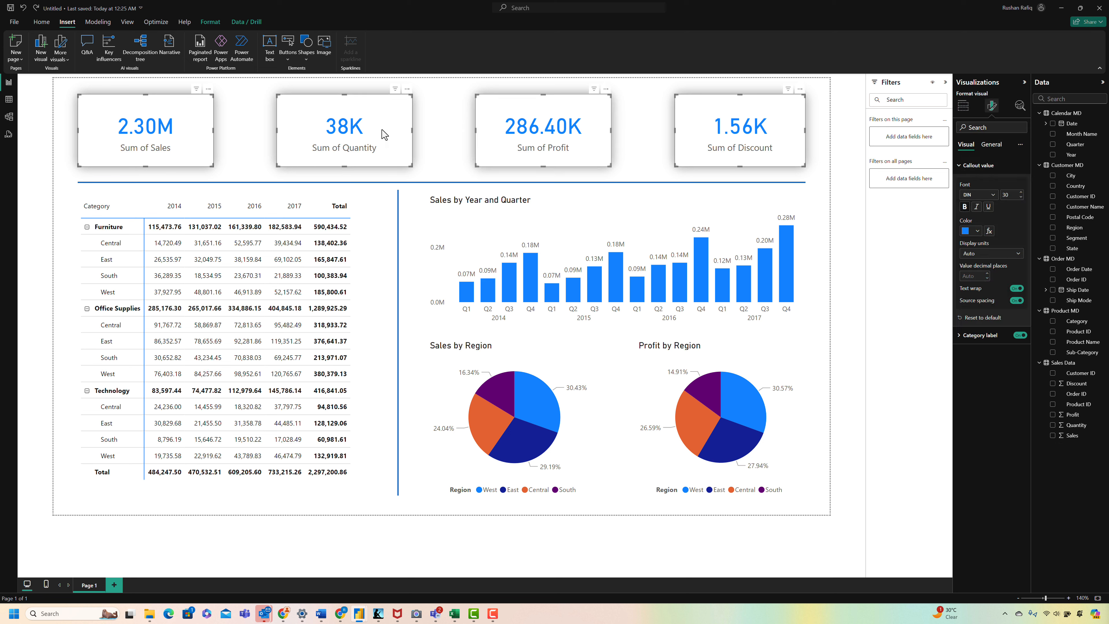
pyautogui.click(65, 115)
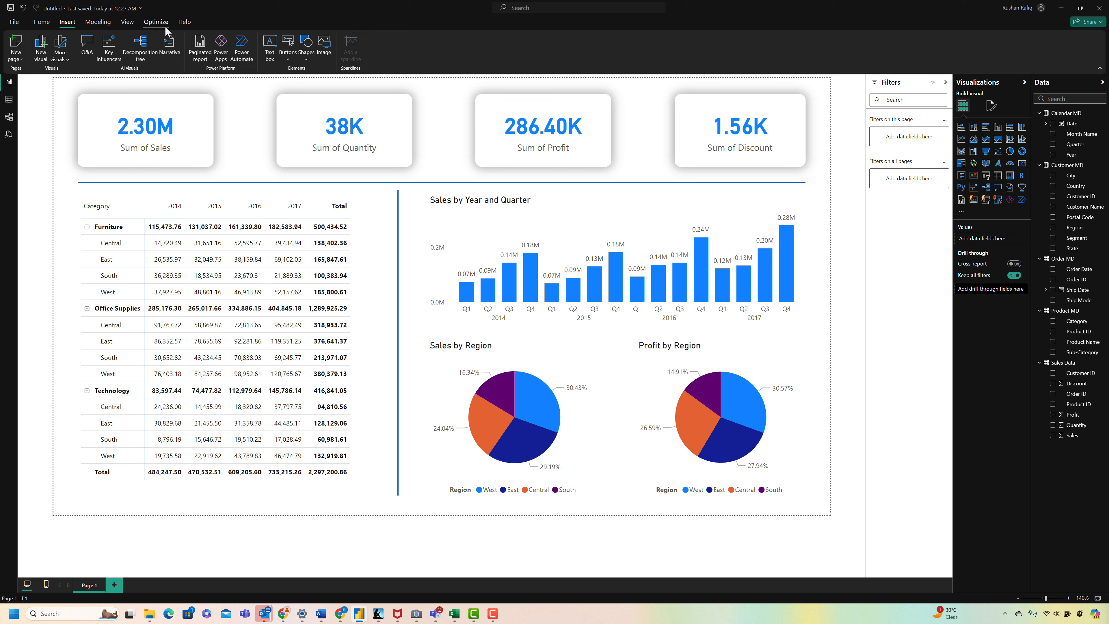
# Step: Try several report themes, including Accessible Tidal and Accessible Orchid, and restore the original blue theme
pyautogui.click(127, 22)
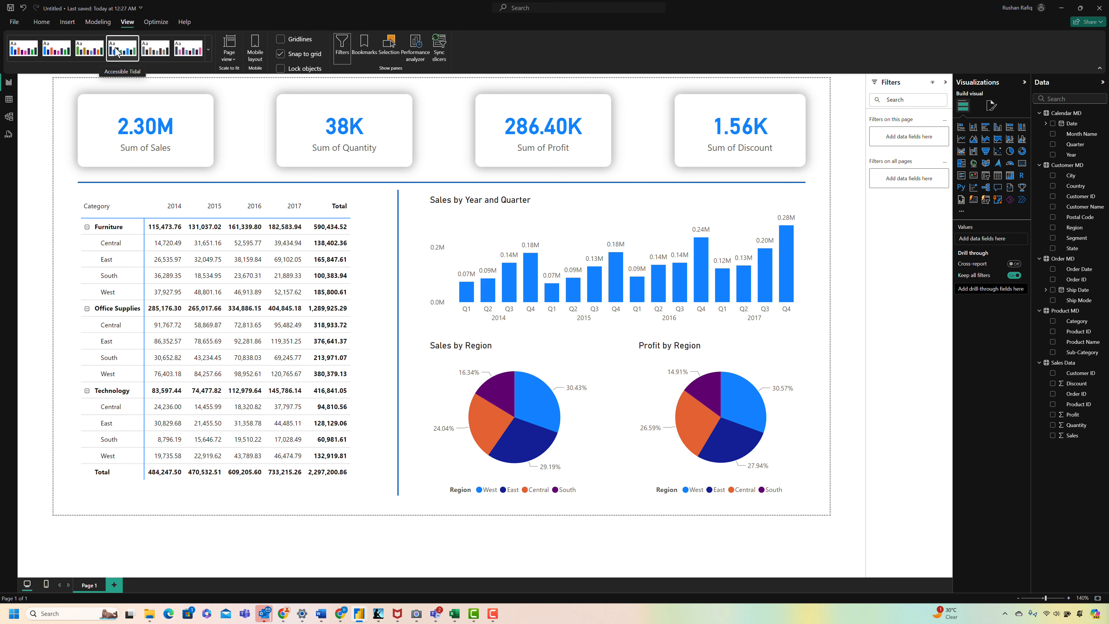
pyautogui.click(117, 51)
pyautogui.click(166, 52)
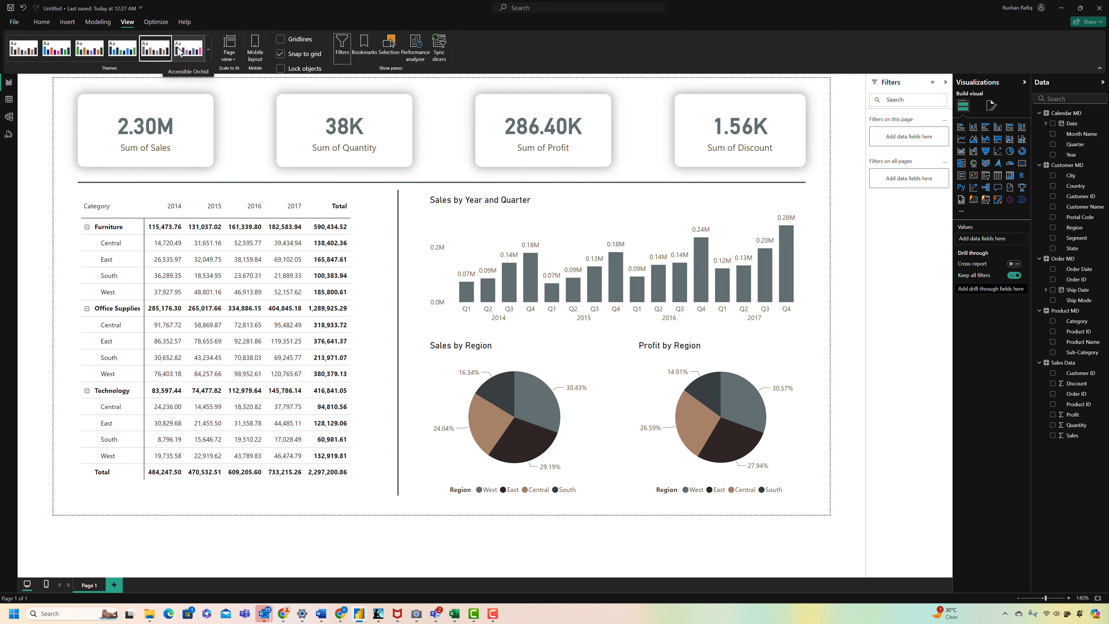
pyautogui.click(178, 52)
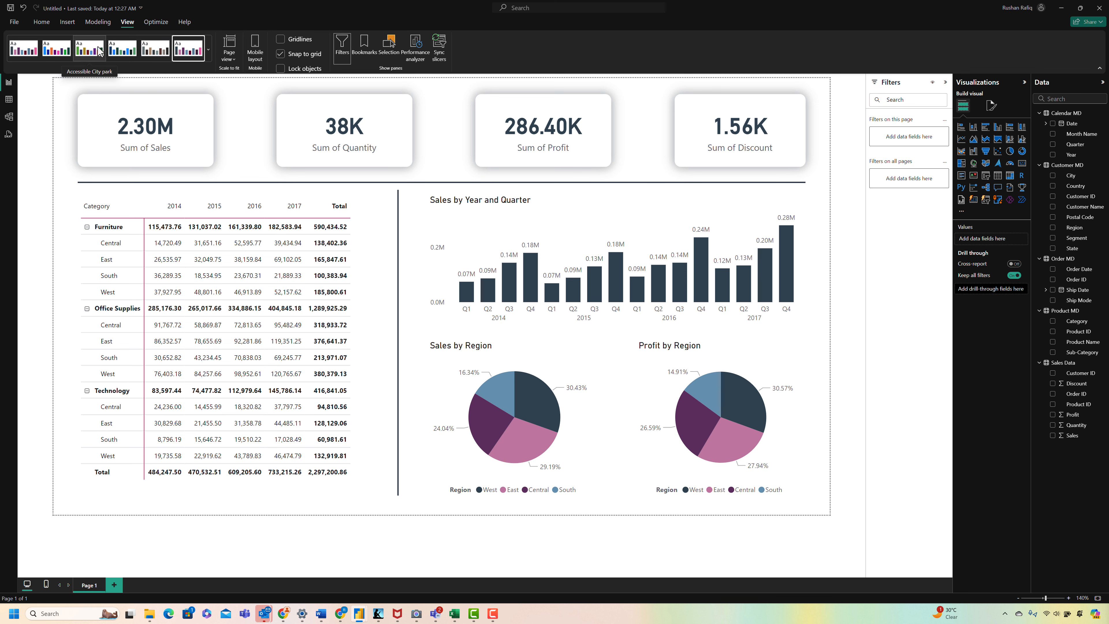
pyautogui.click(63, 51)
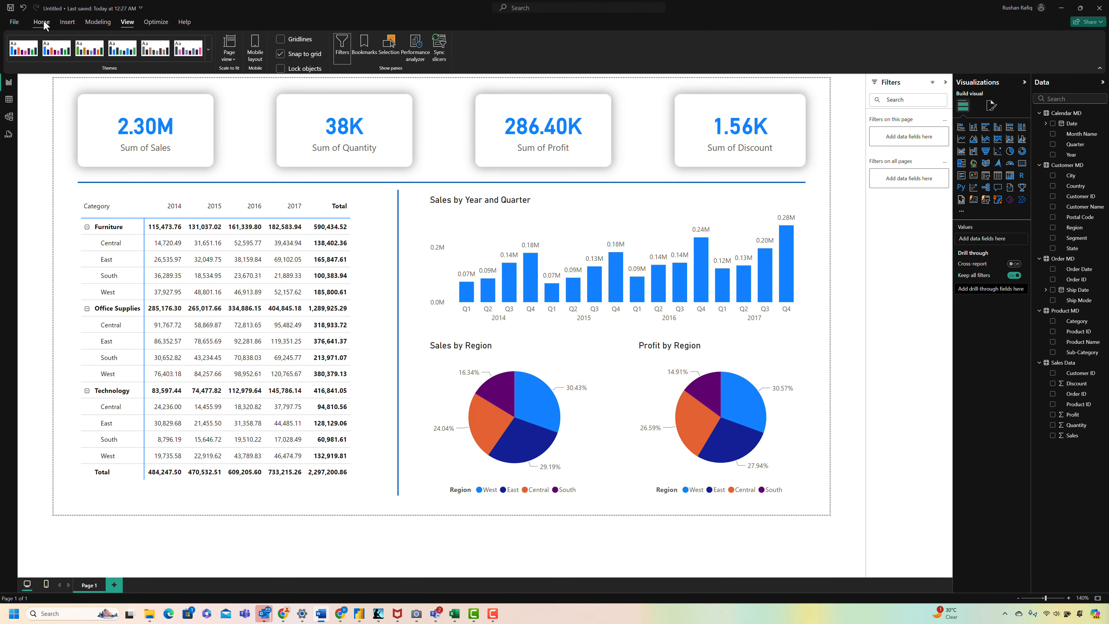
# Step: Publish the report to My workspace in the Power BI service and dismiss the completion dialog
pyautogui.click(43, 22)
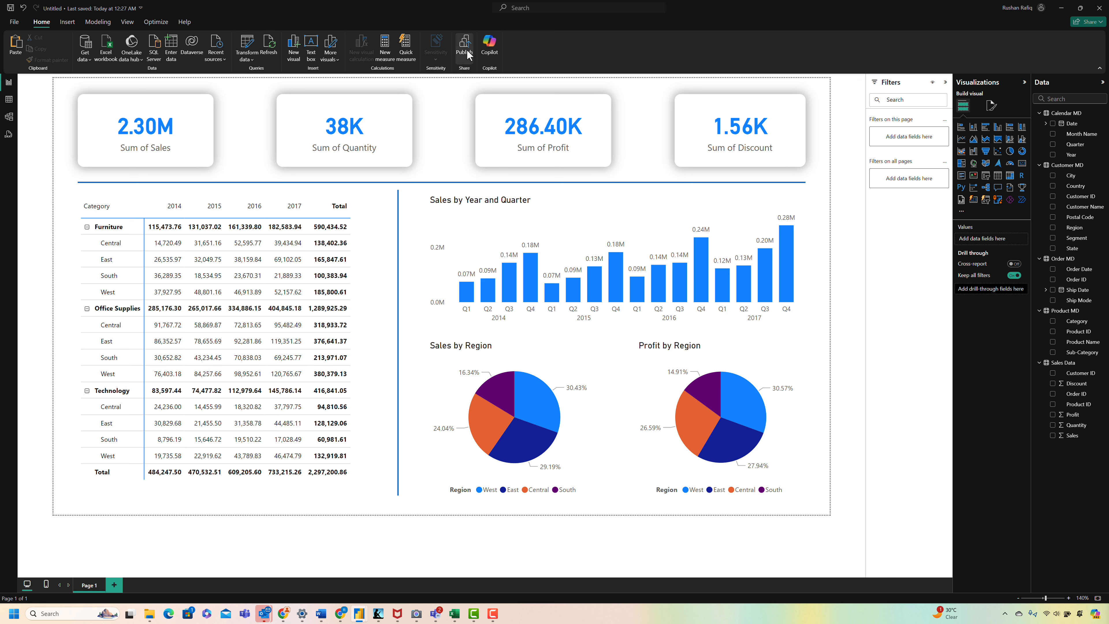
pyautogui.click(585, 322)
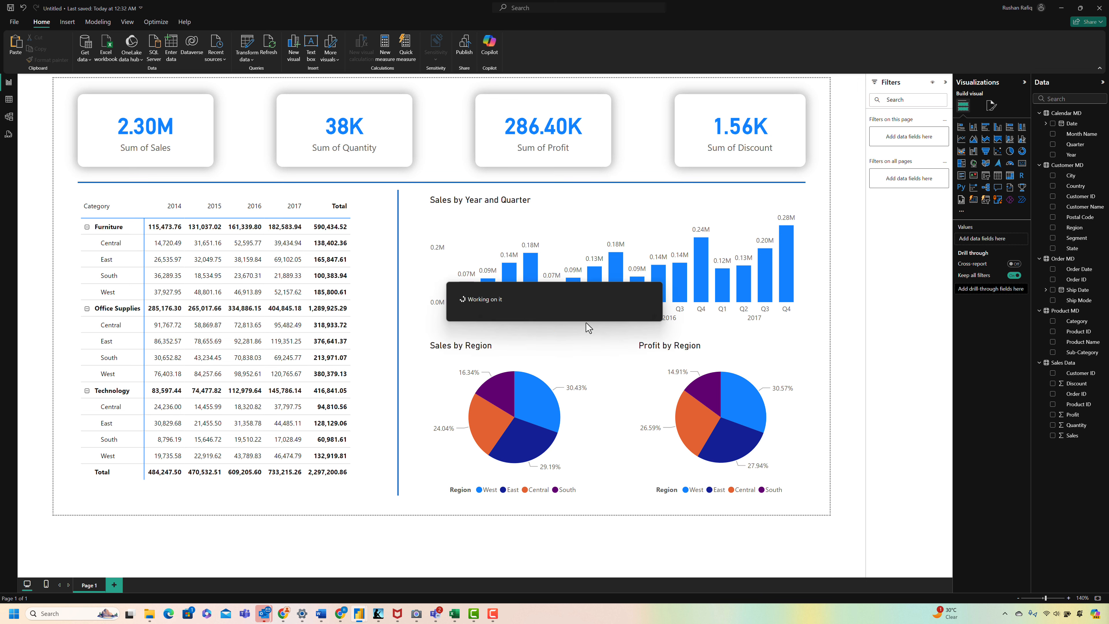
pyautogui.click(619, 383)
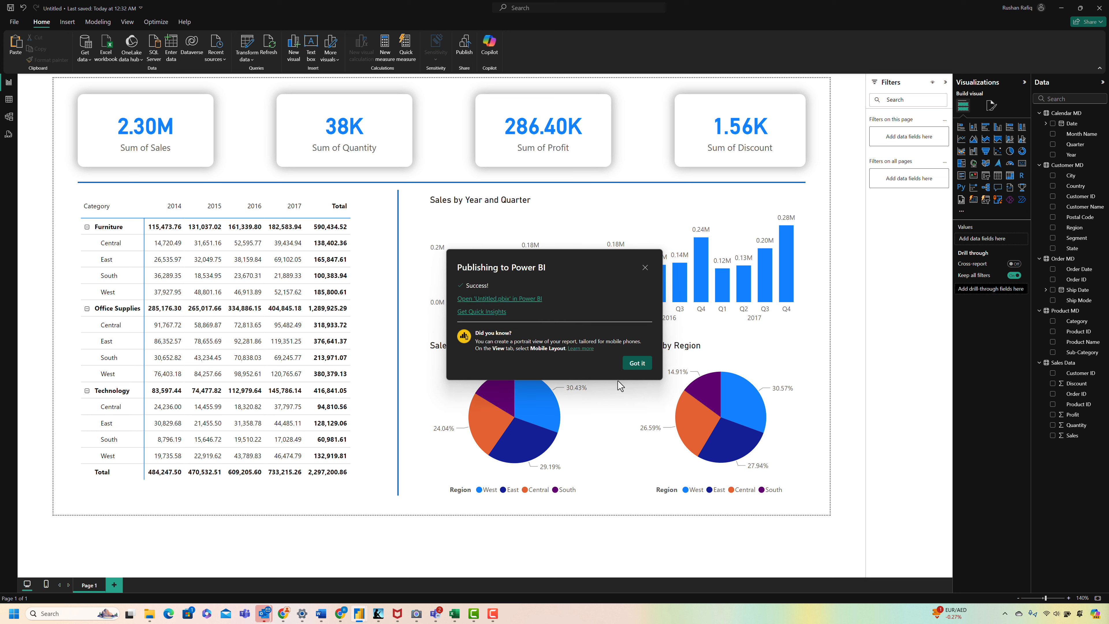
pyautogui.click(638, 362)
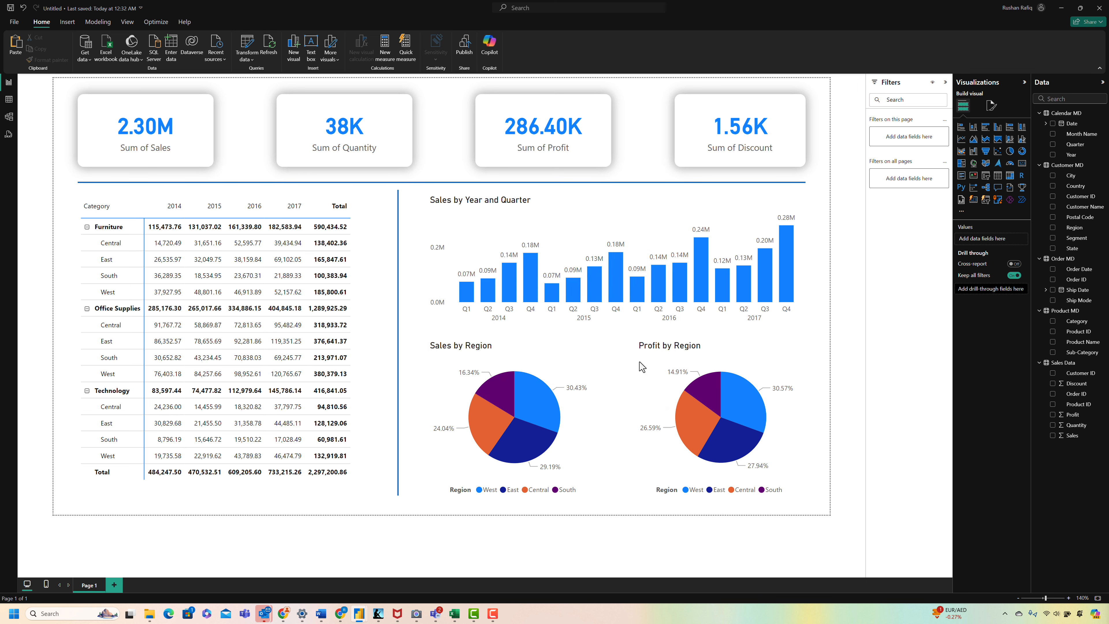
# Step: Switch to Chrome, open the published Untitled report from My workspace in the Power BI service and view it in full screen
pyautogui.hotkey('alt', 'Tab')
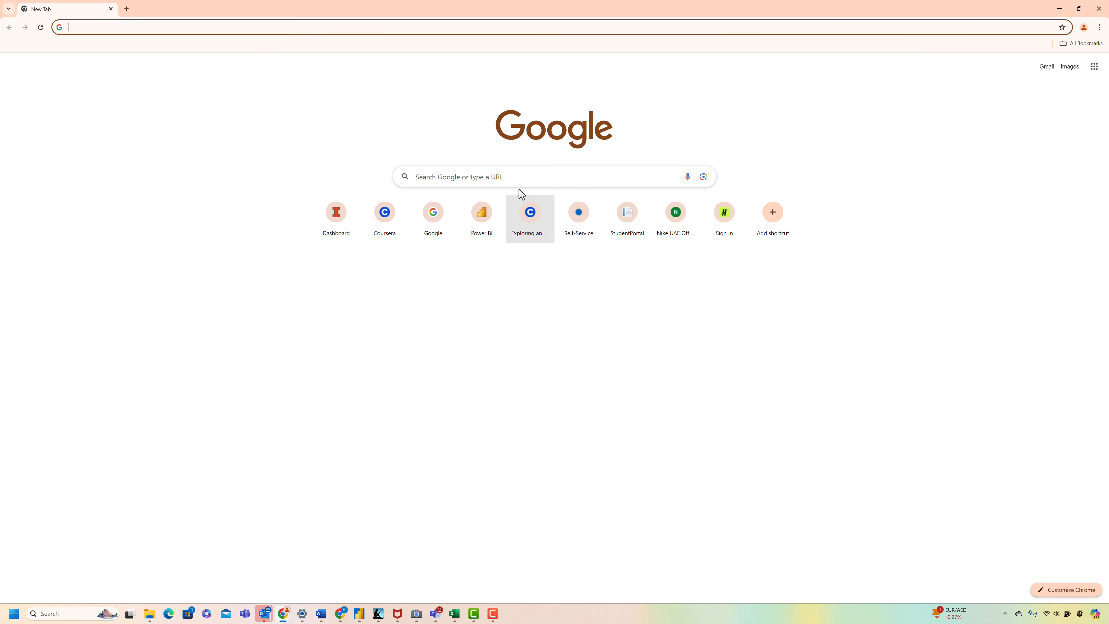
pyautogui.write('ap')
pyautogui.press('Return')
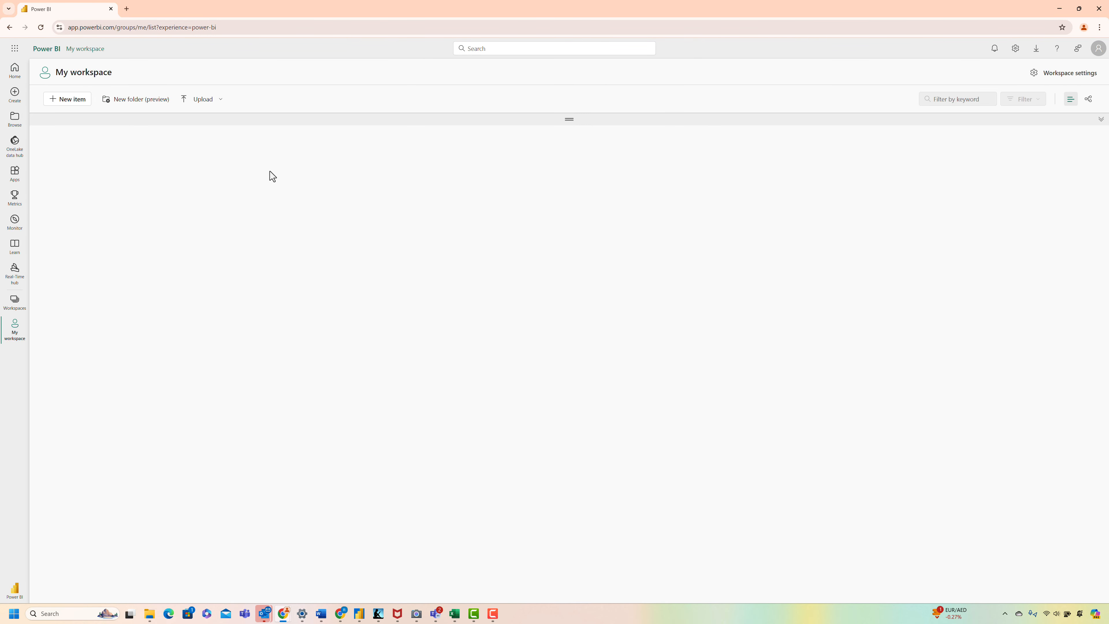
pyautogui.click(109, 311)
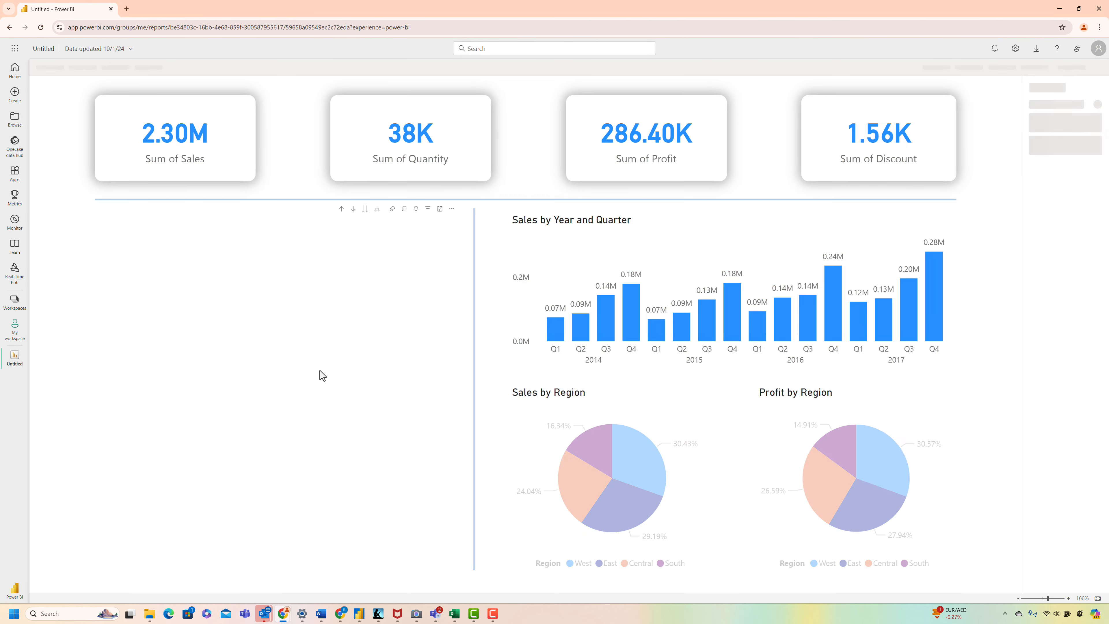
pyautogui.click(1052, 68)
pyautogui.click(1038, 91)
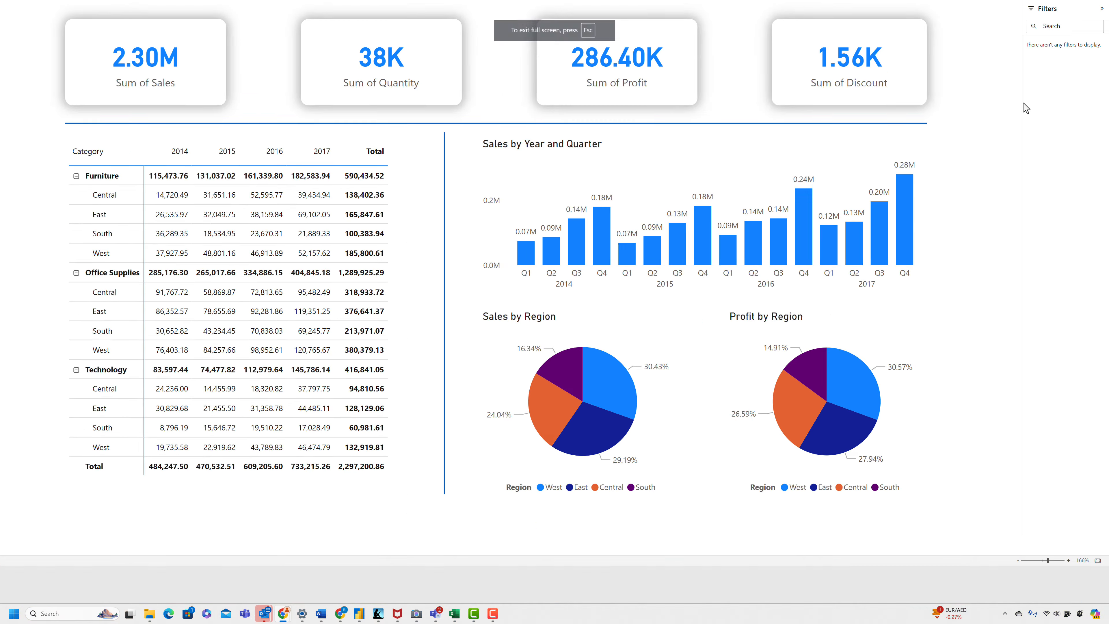